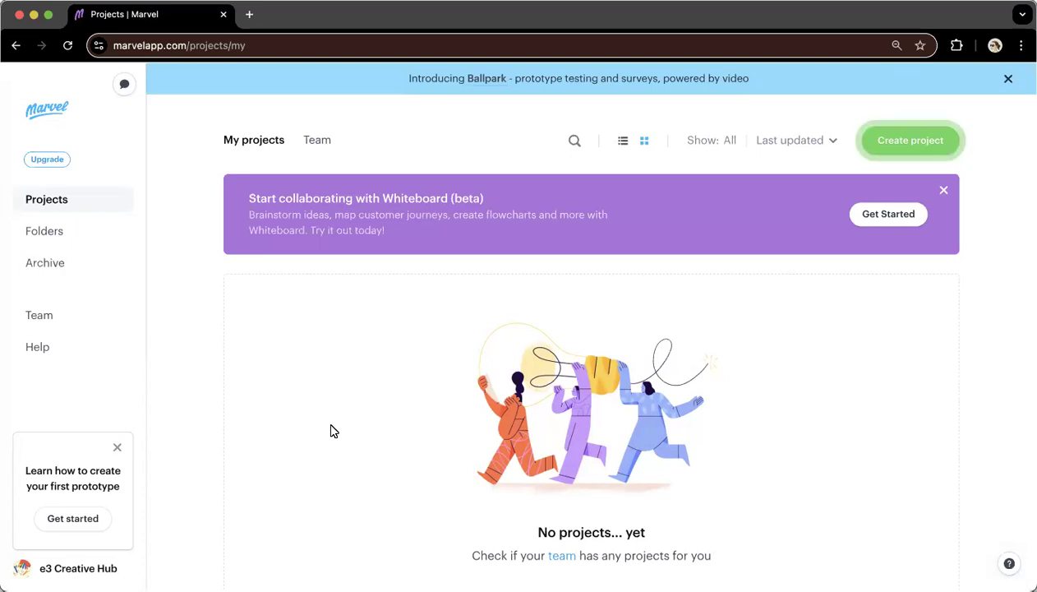
scroll(333, 431, down, 1)
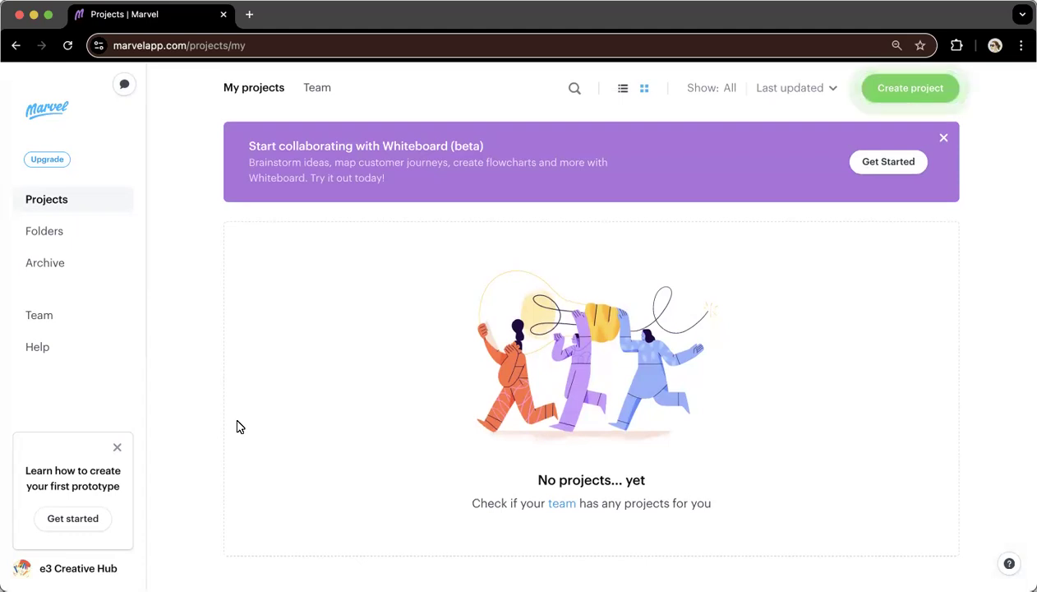
scroll(239, 425, up, 1)
scroll(239, 426, up, 1)
scroll(239, 427, down, 1)
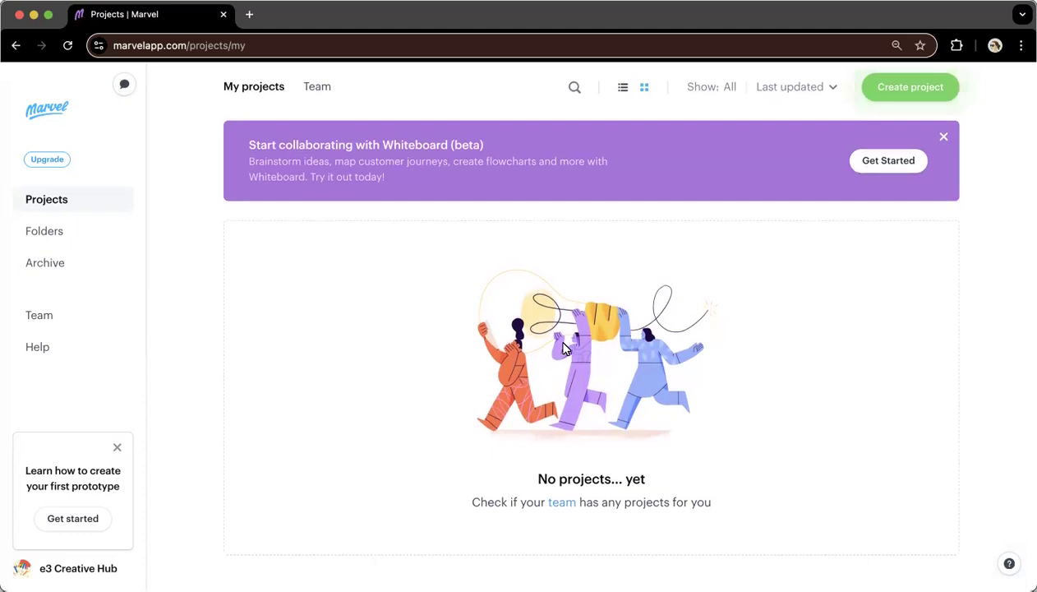
scroll(564, 462, up, 1)
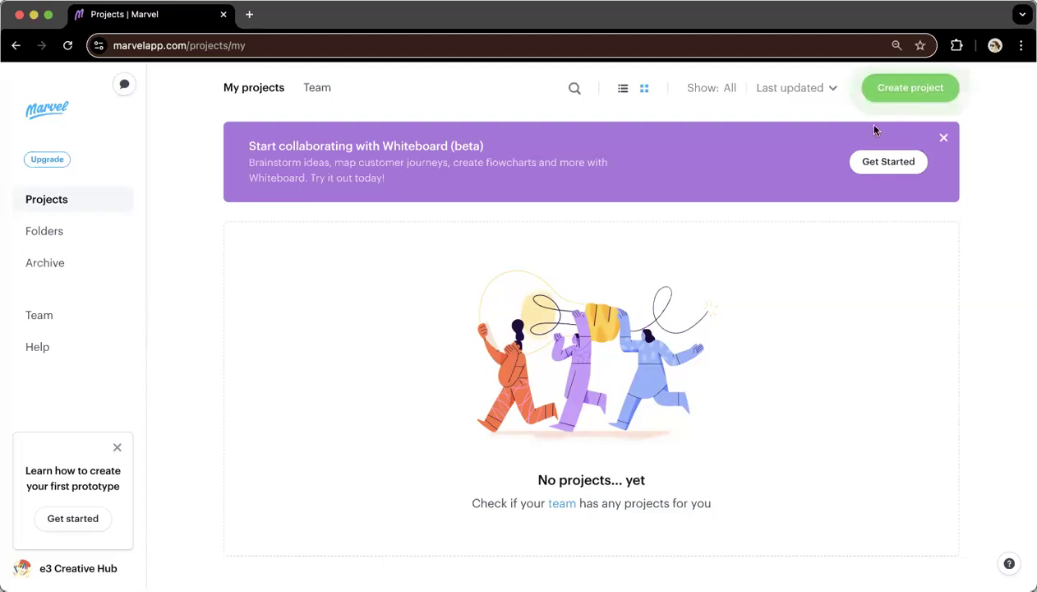
click(939, 91)
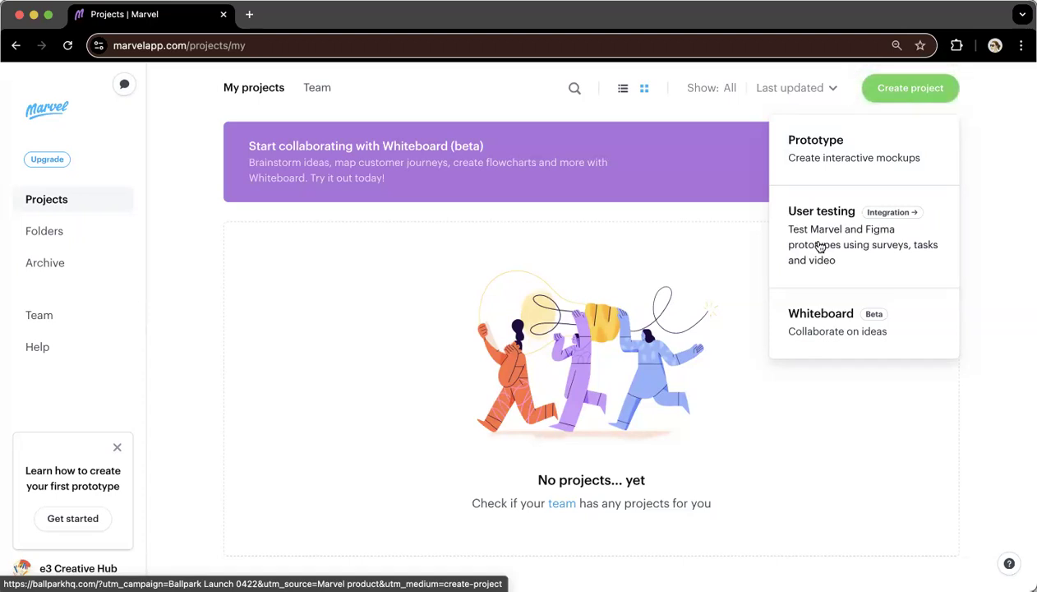
click(833, 157)
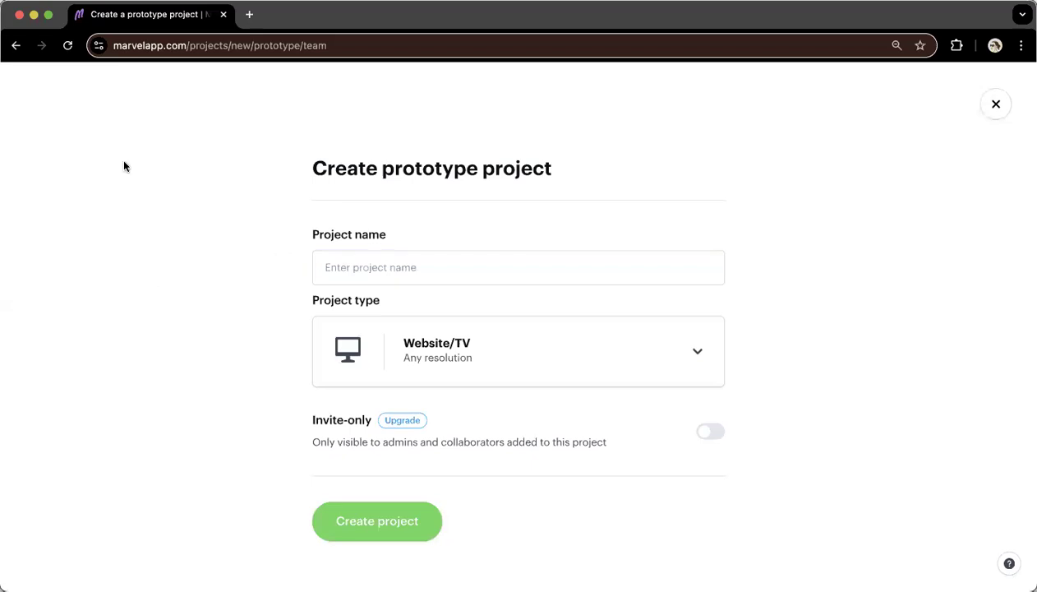
click(993, 104)
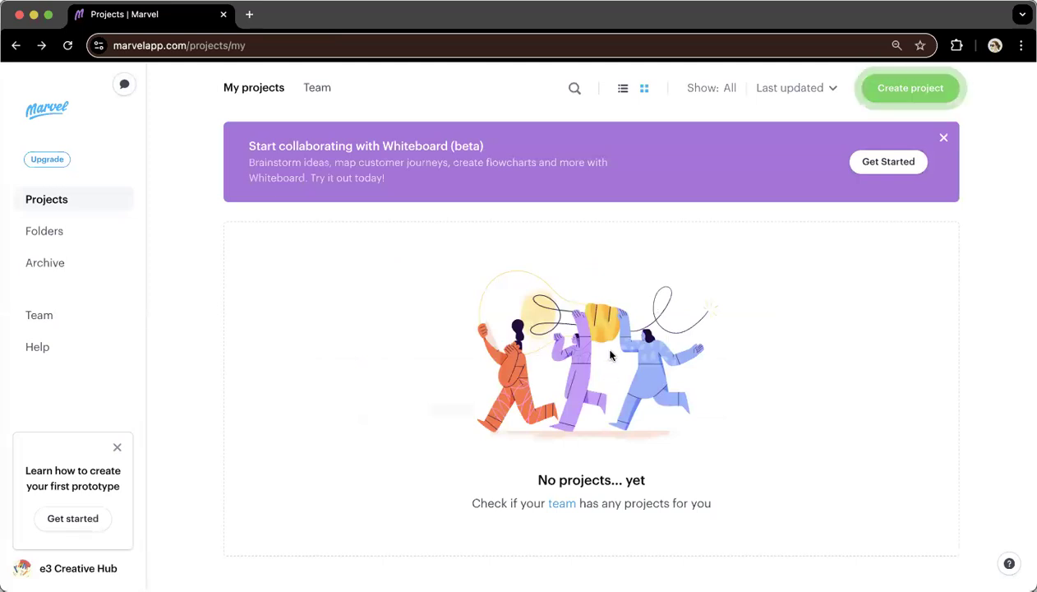
Step: Start a new prototype project and name it e3closet
click(919, 95)
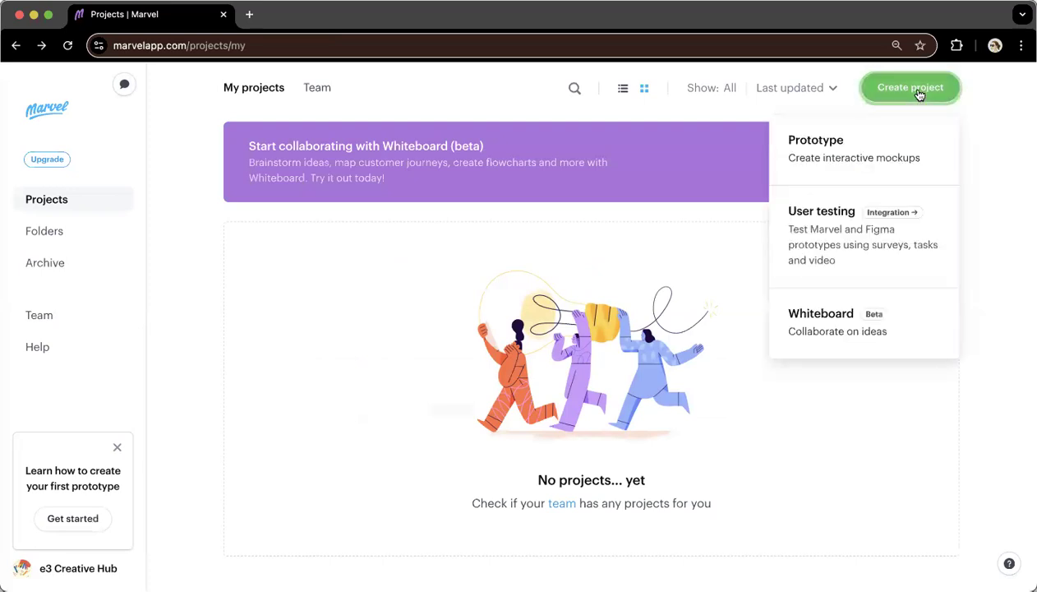
click(820, 152)
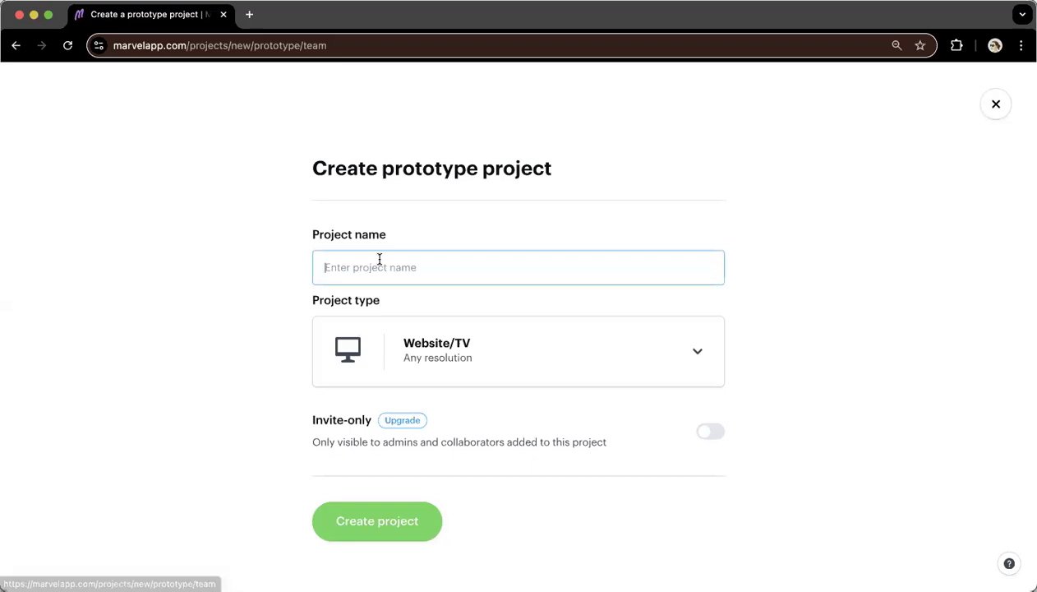
text(e3)
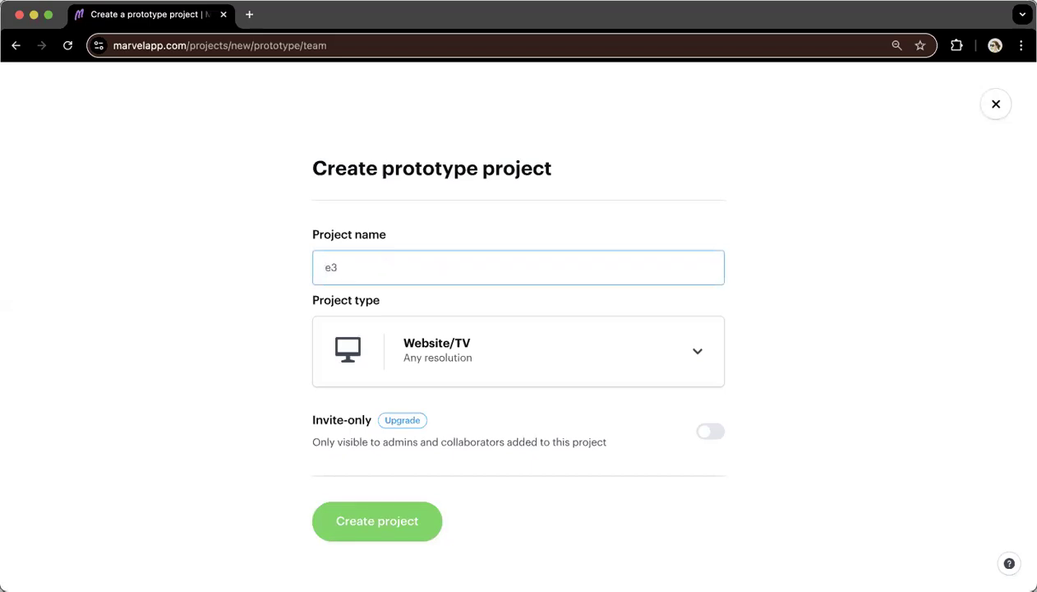
text(closet)
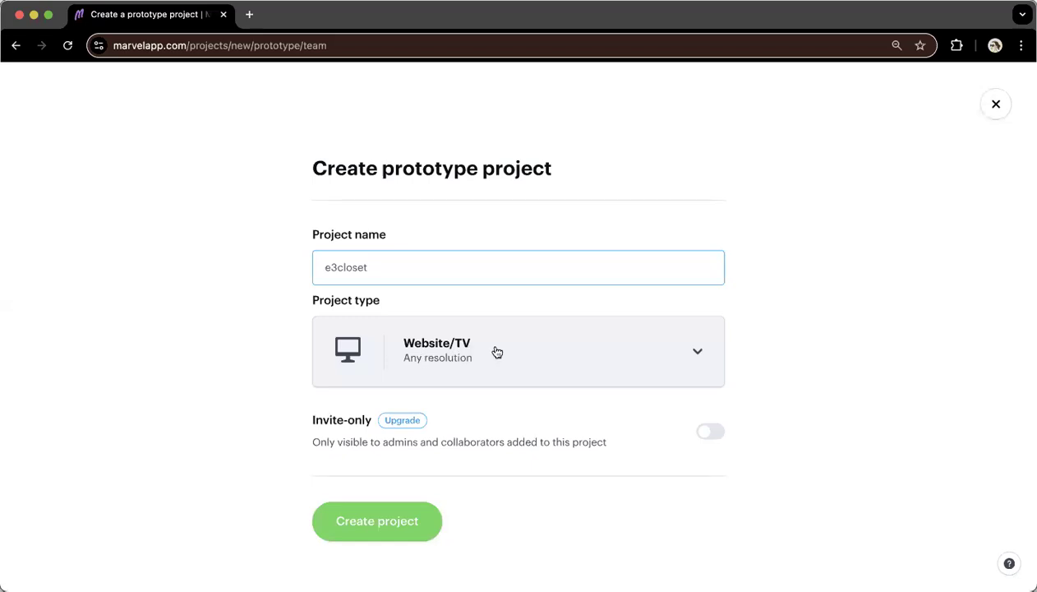
Step: Choose Website/TV as the project type from the available device types and create the project
click(696, 356)
scroll(696, 356, down, 3)
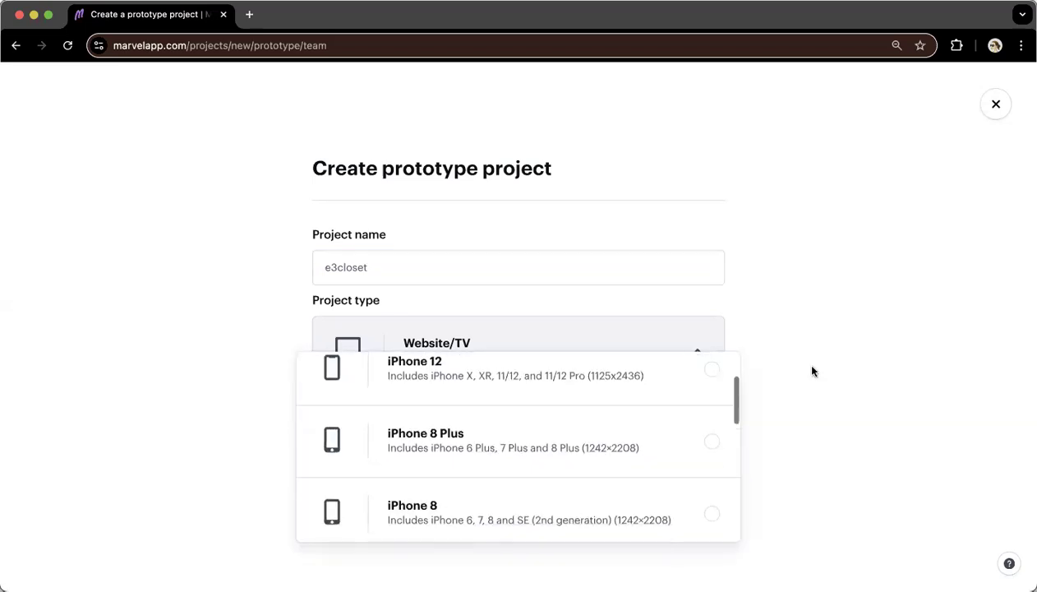
scroll(603, 412, down, 1)
scroll(603, 412, down, 5)
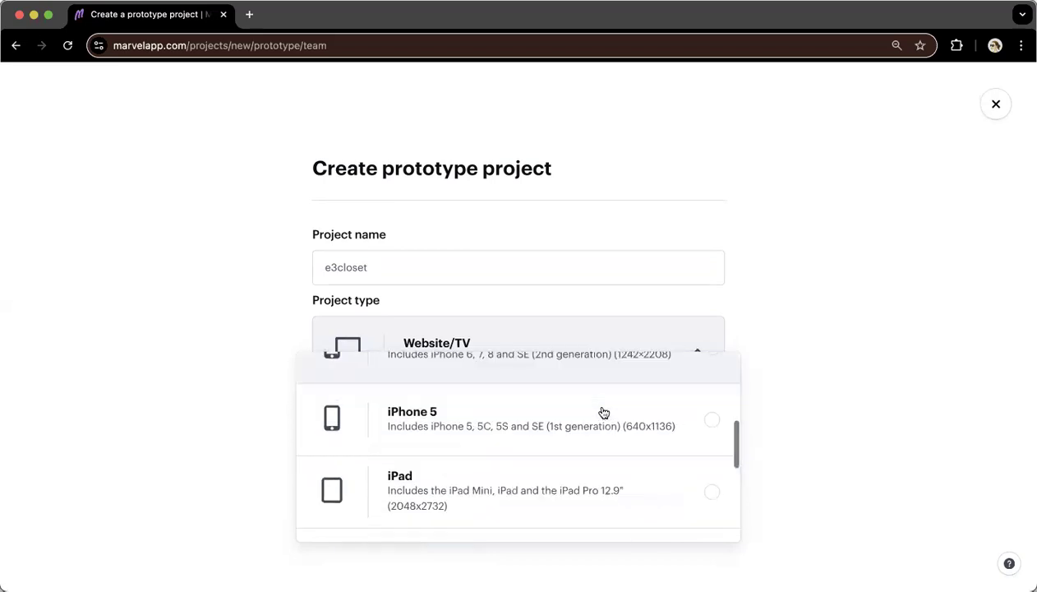
scroll(603, 412, down, 4)
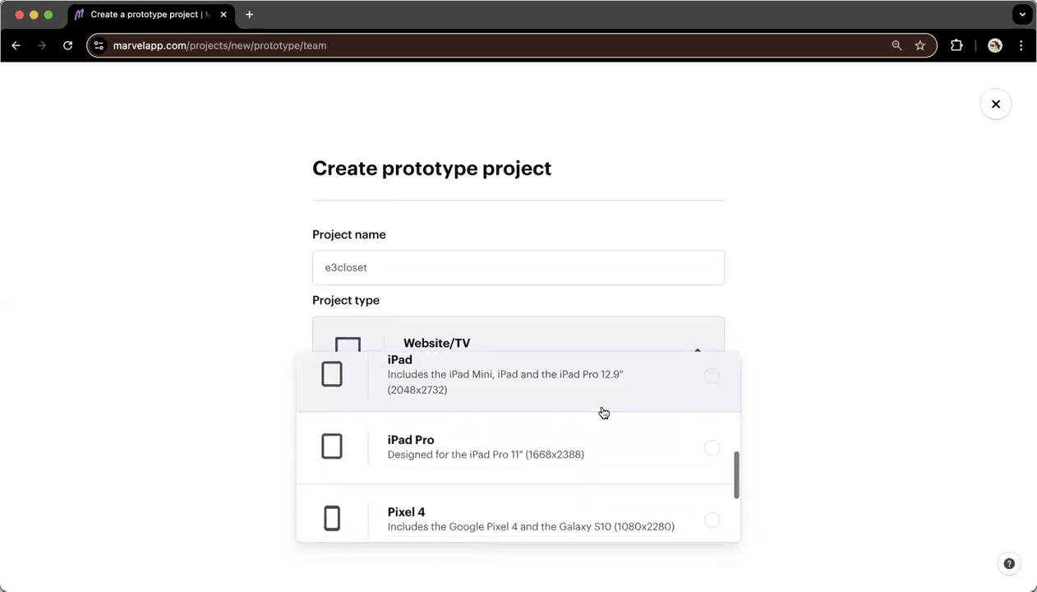
scroll(603, 412, down, 3)
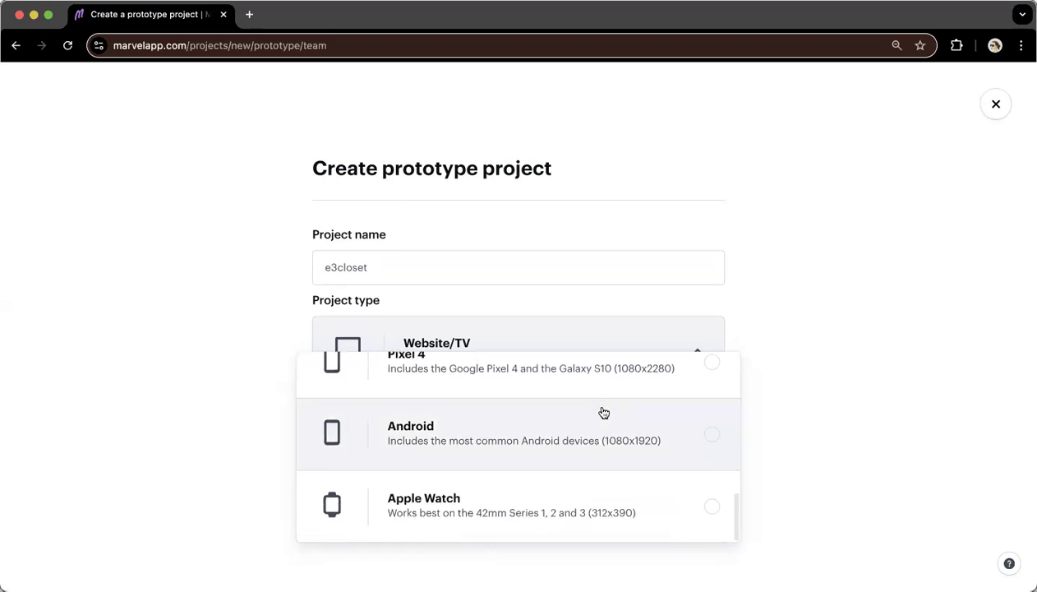
scroll(603, 411, up, 2)
scroll(603, 411, up, 10)
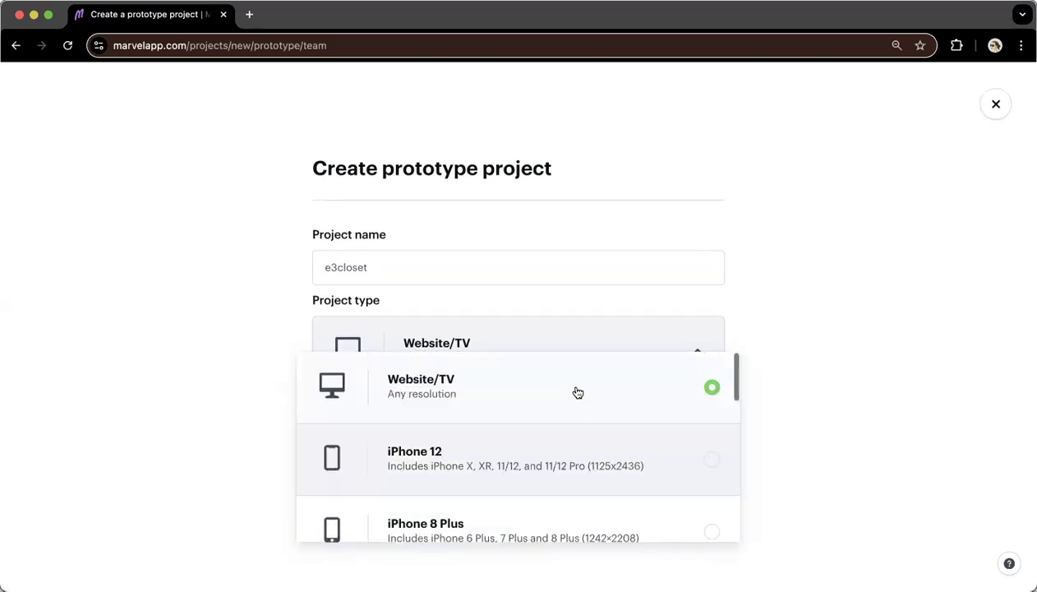
click(580, 389)
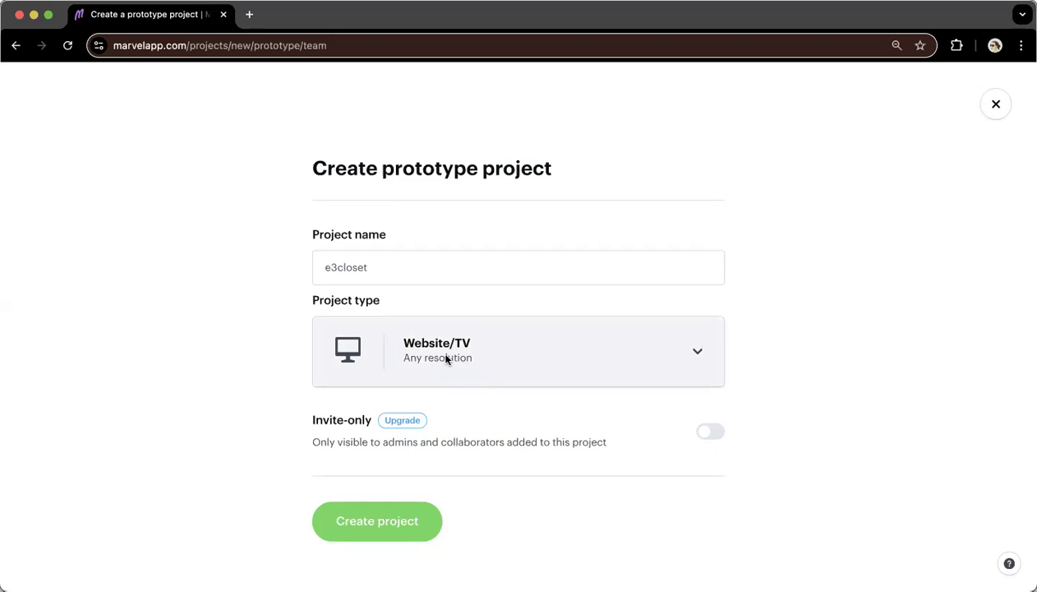
click(372, 531)
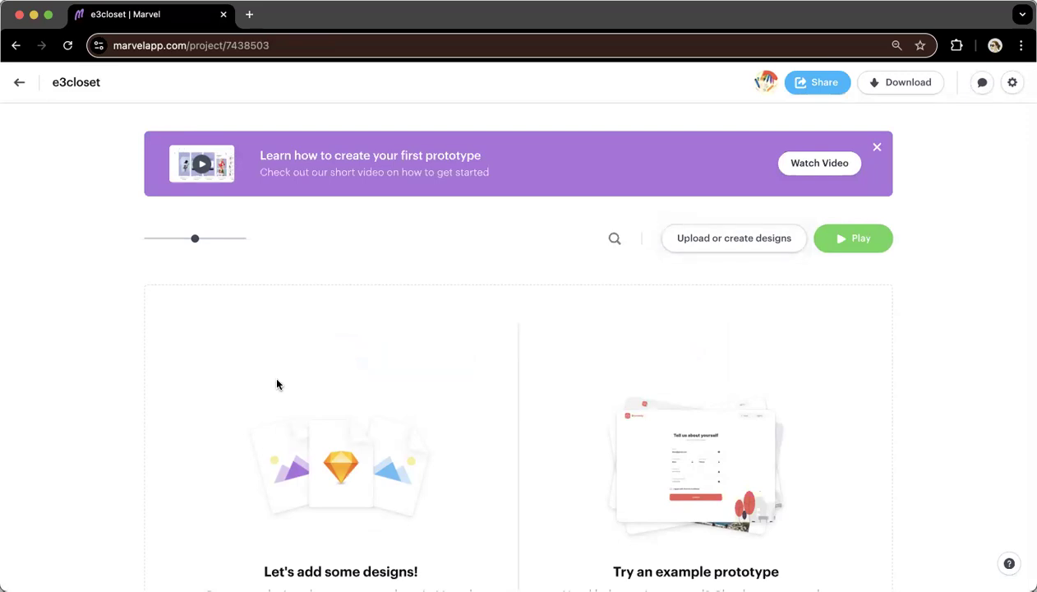
Step: Examine the new project page's options for adding designs or using an example prototype
scroll(277, 384, down, 5)
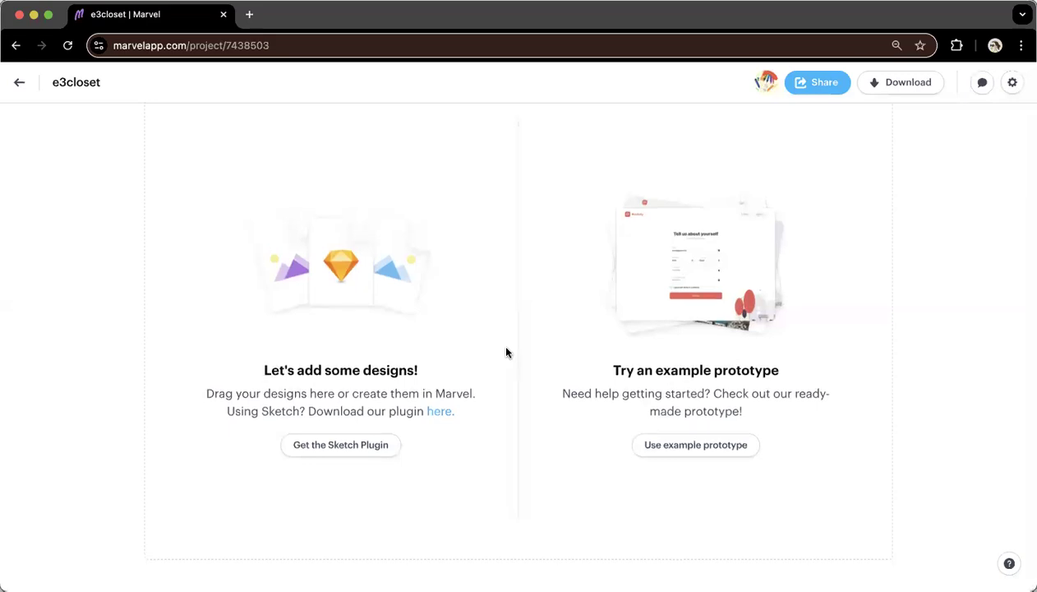
scroll(506, 352, up, 5)
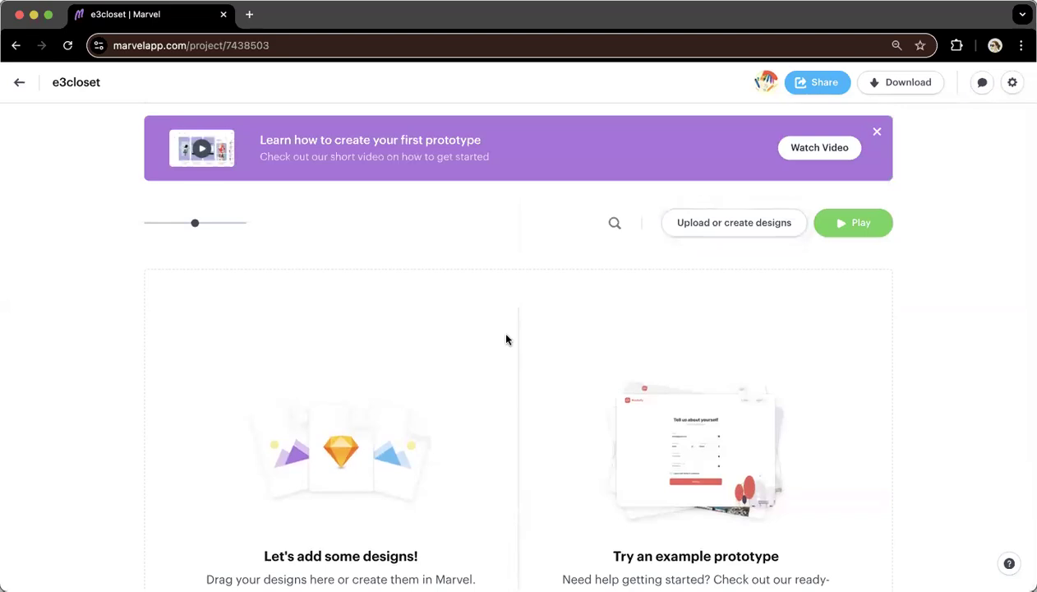
scroll(506, 338, down, 2)
scroll(507, 339, up, 3)
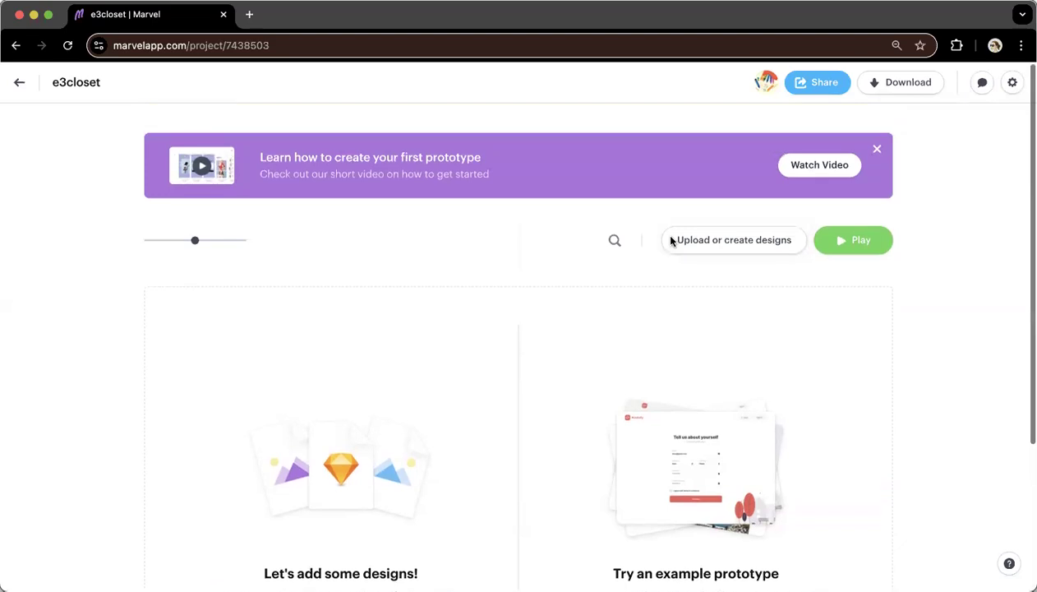
scroll(599, 375, down, 1)
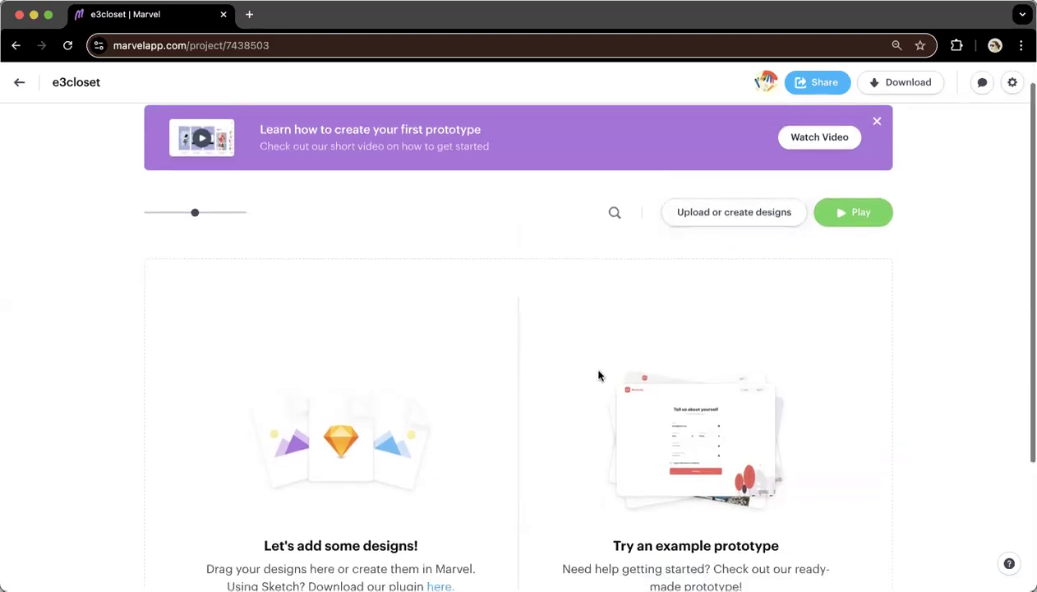
scroll(598, 375, down, 1)
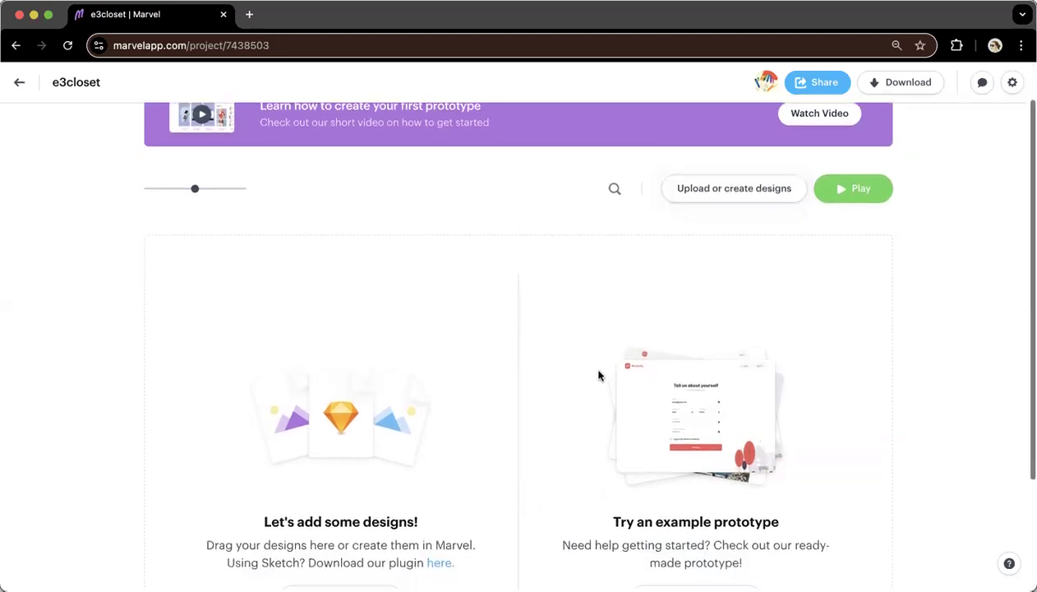
scroll(598, 376, down, 5)
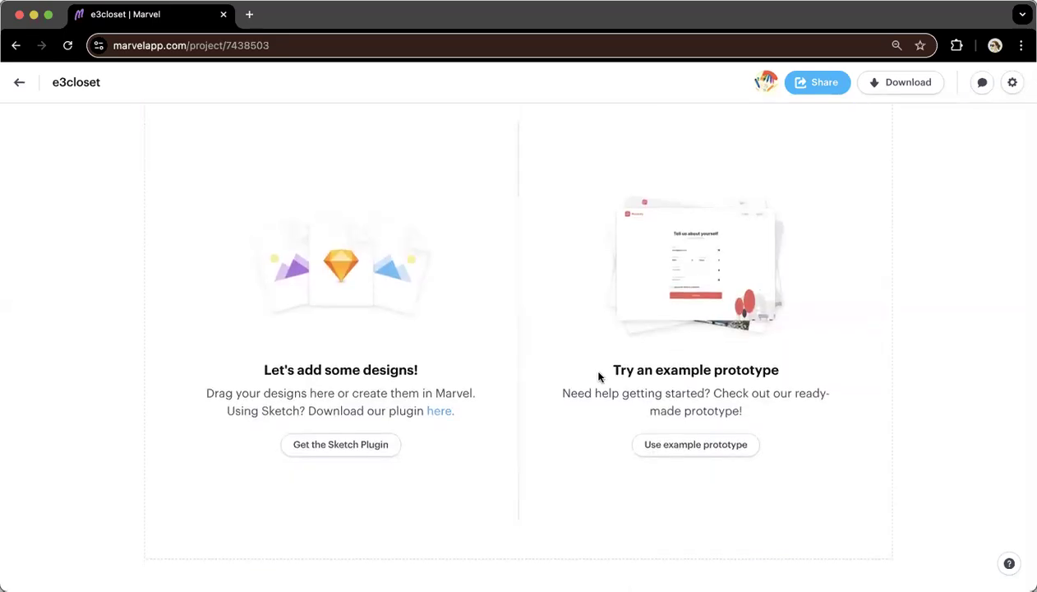
scroll(598, 375, up, 6)
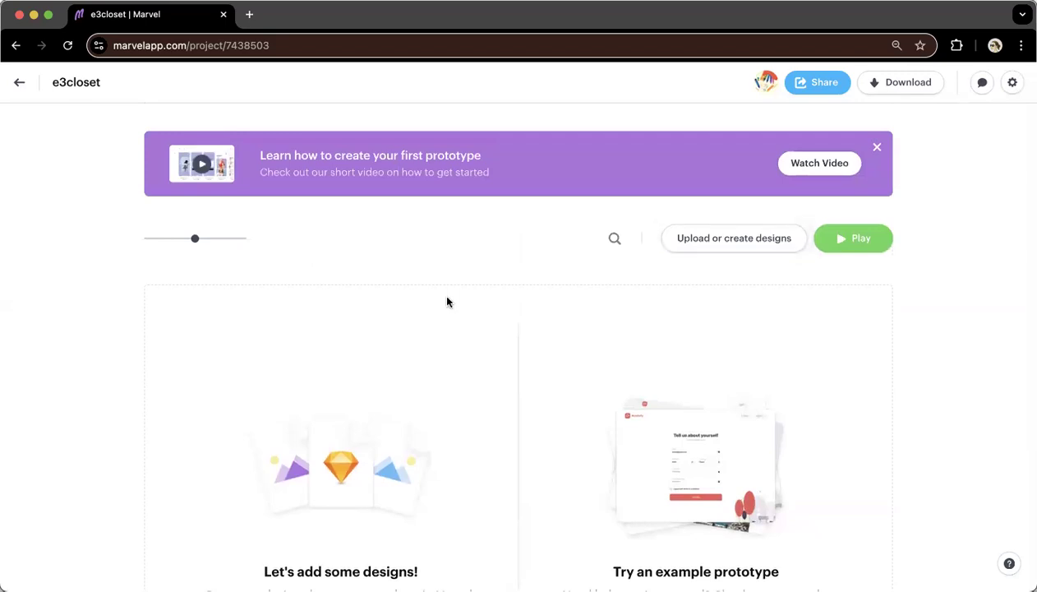
Step: Add a new blank design to the project using the Design in Marvel option
scroll(545, 260, down, 3)
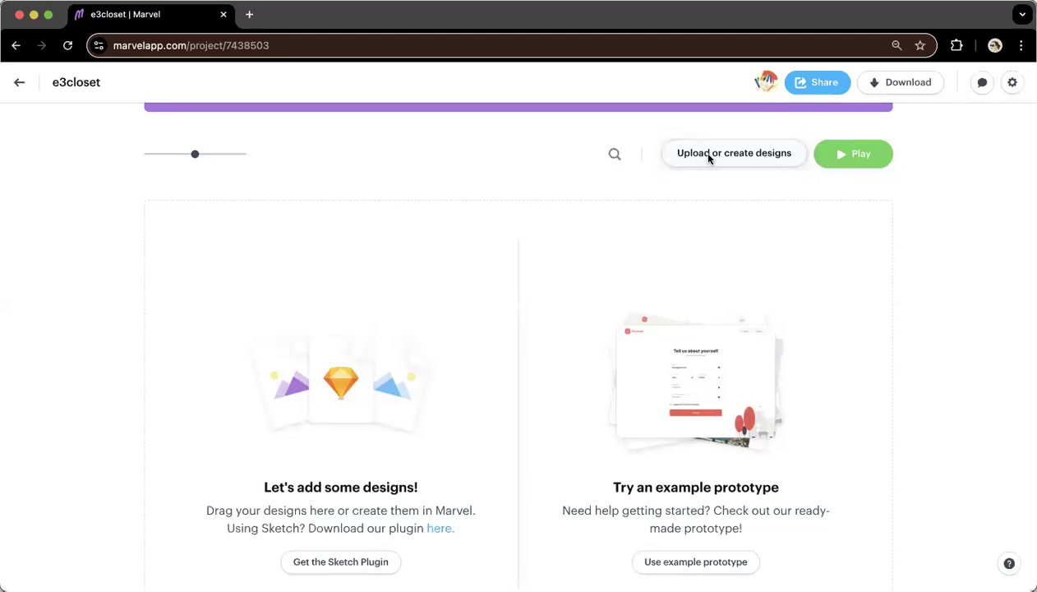
click(782, 155)
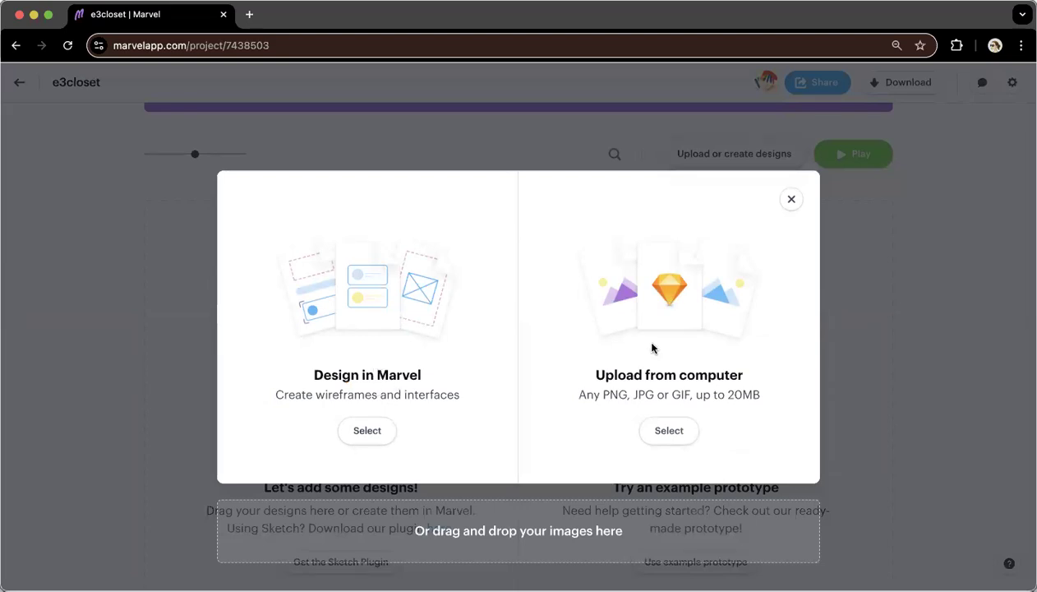
click(366, 430)
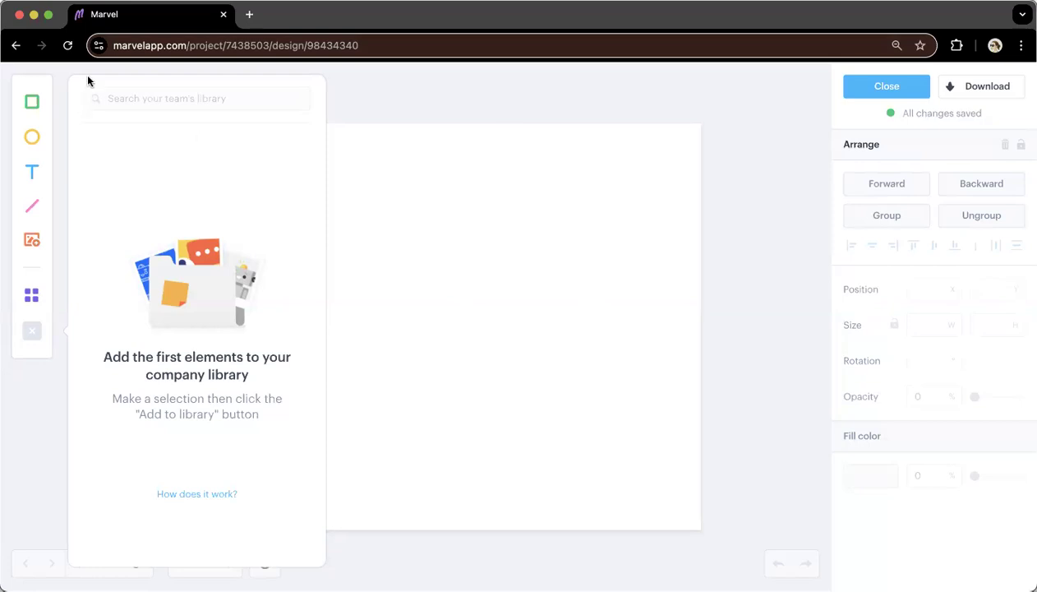
key(super+a)
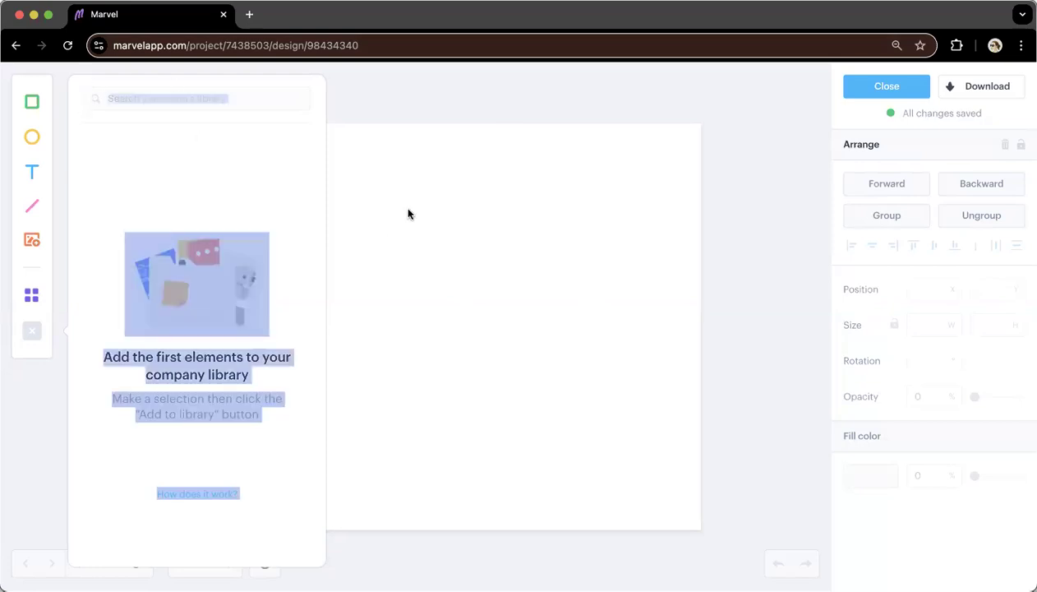
click(420, 231)
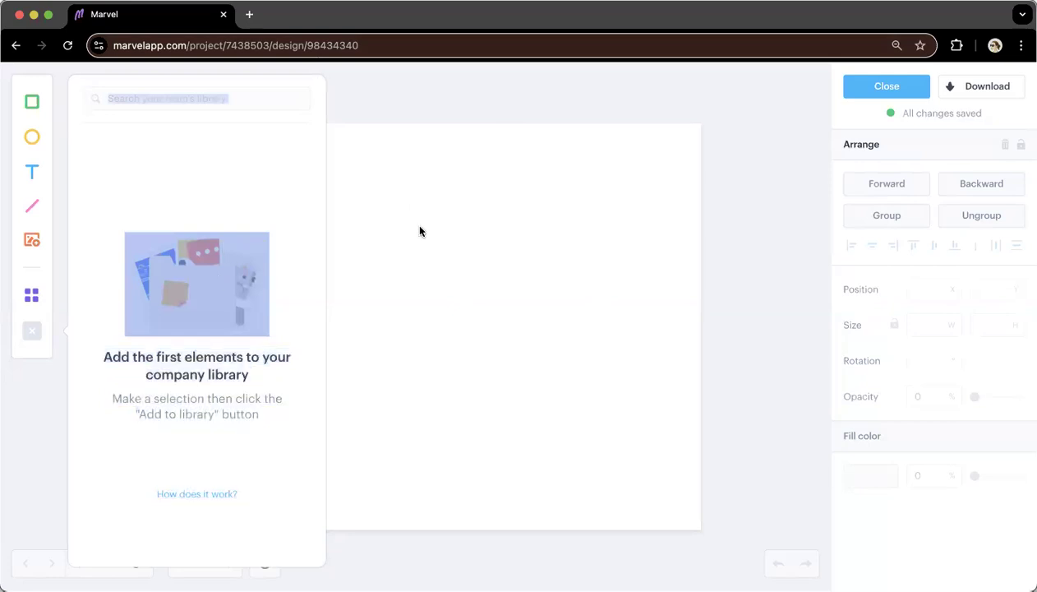
scroll(499, 238, down, 5)
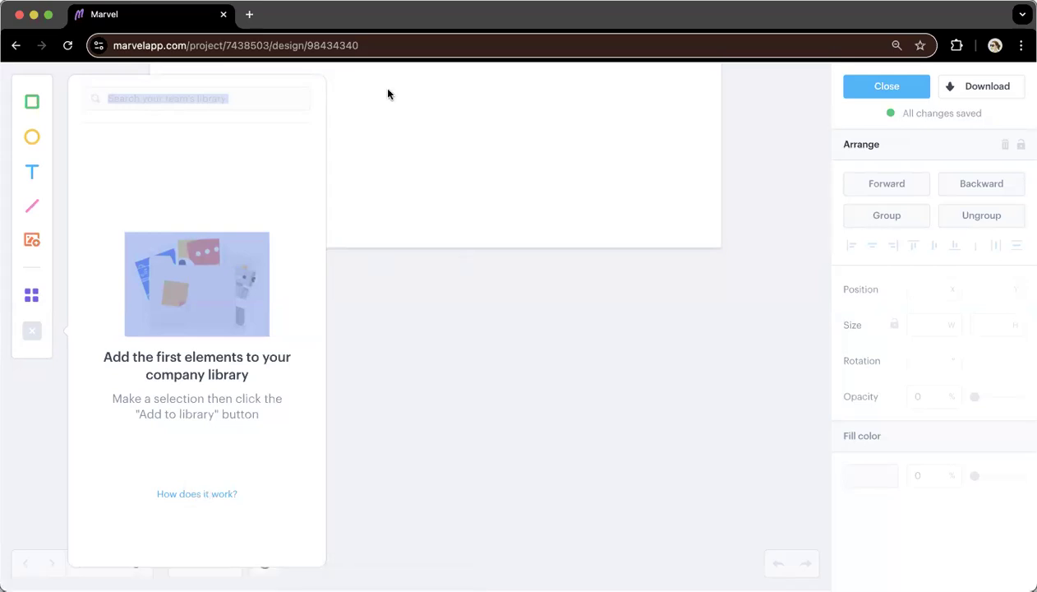
scroll(351, 194, up, 1)
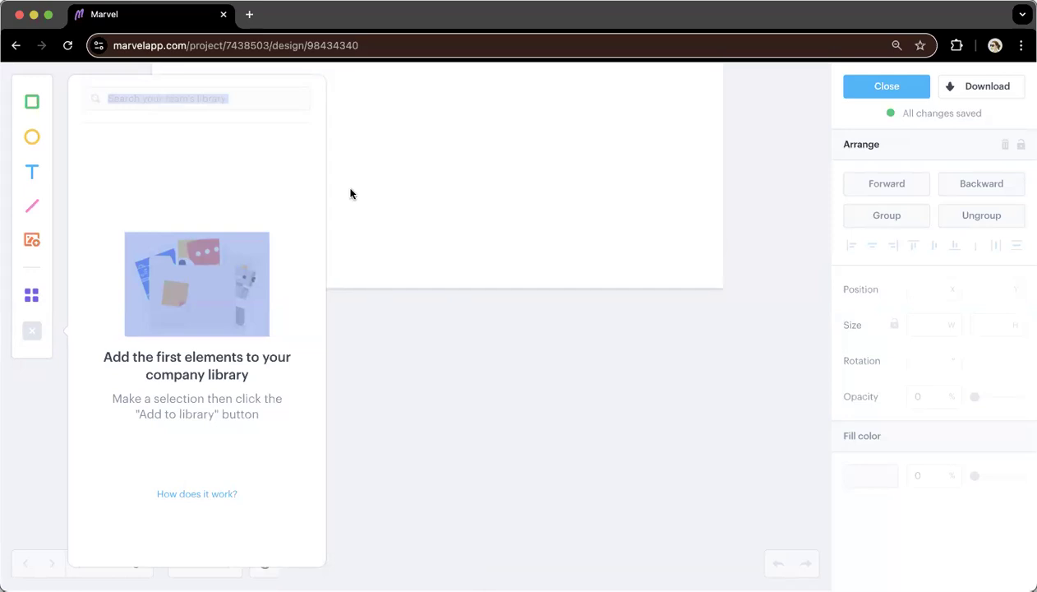
scroll(351, 194, up, 5)
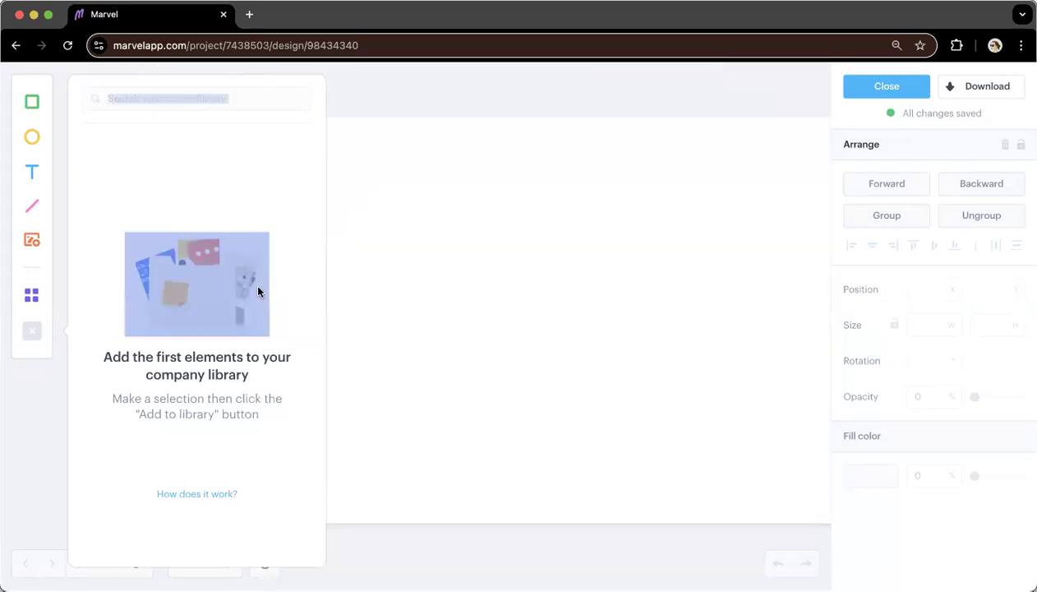
Step: Open the help page explaining how the team library works, and return to the design editor
click(189, 495)
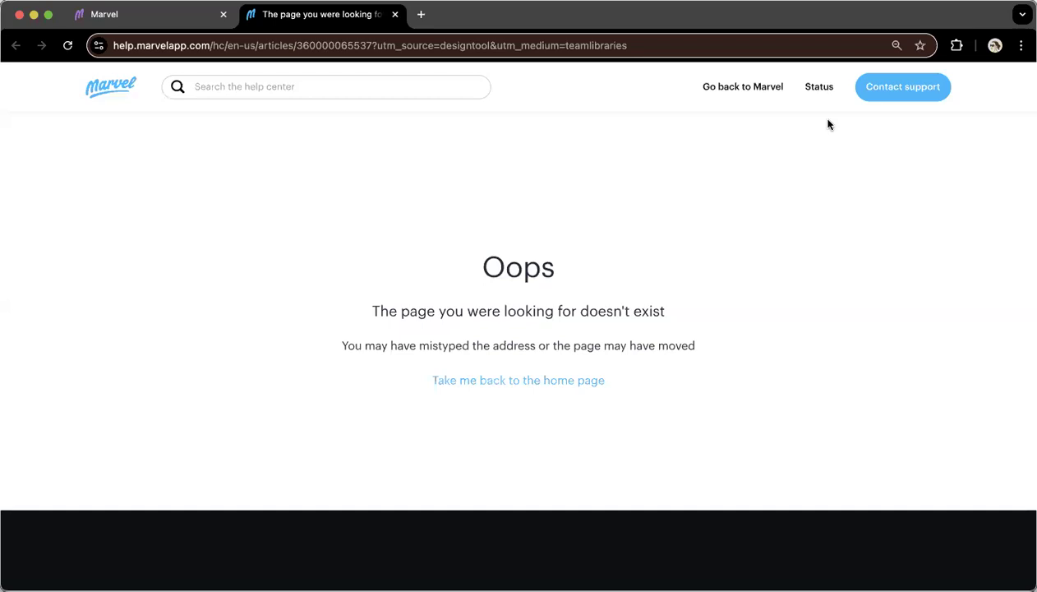
click(153, 20)
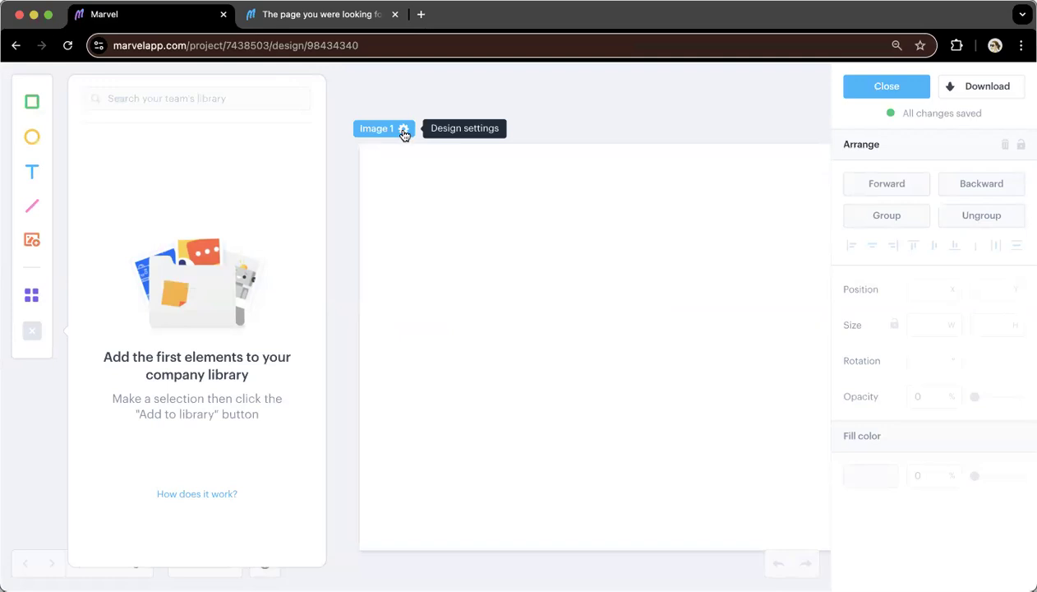
Step: Open the settings of the Image 1 design and retitle it home
click(403, 133)
click(403, 133)
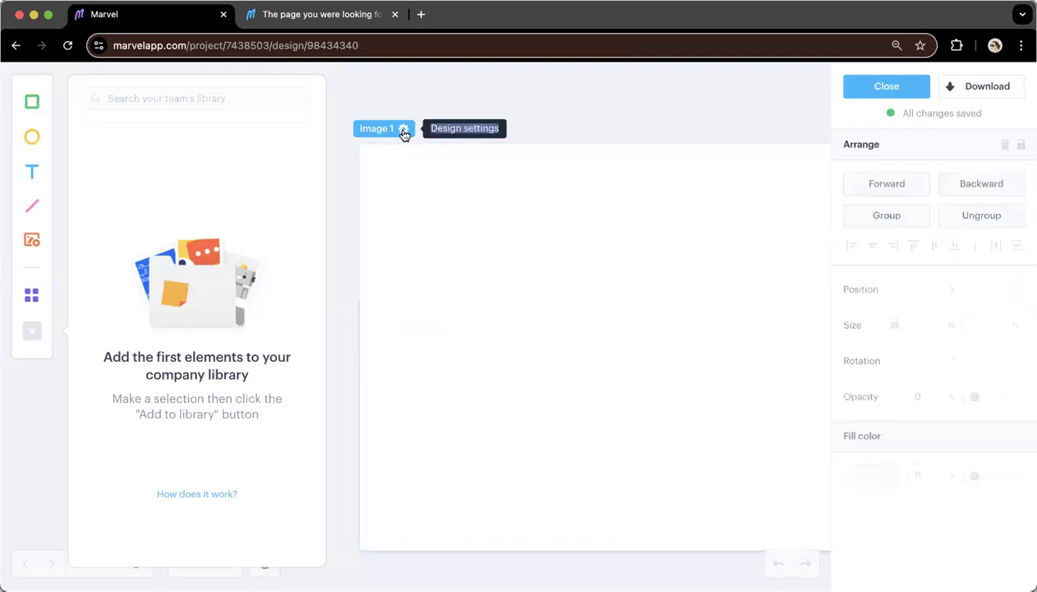
click(404, 133)
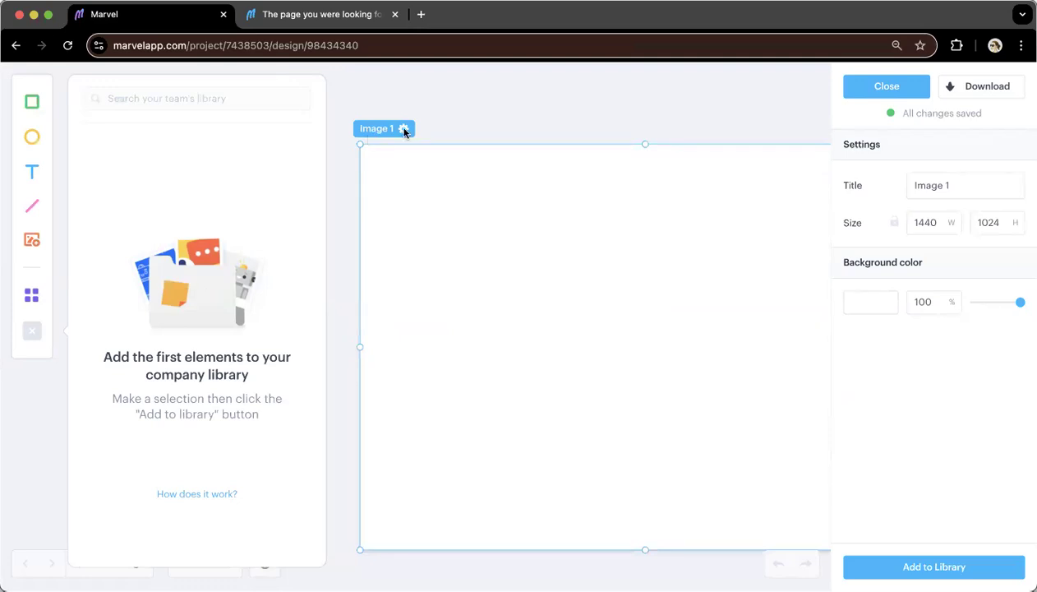
click(941, 192)
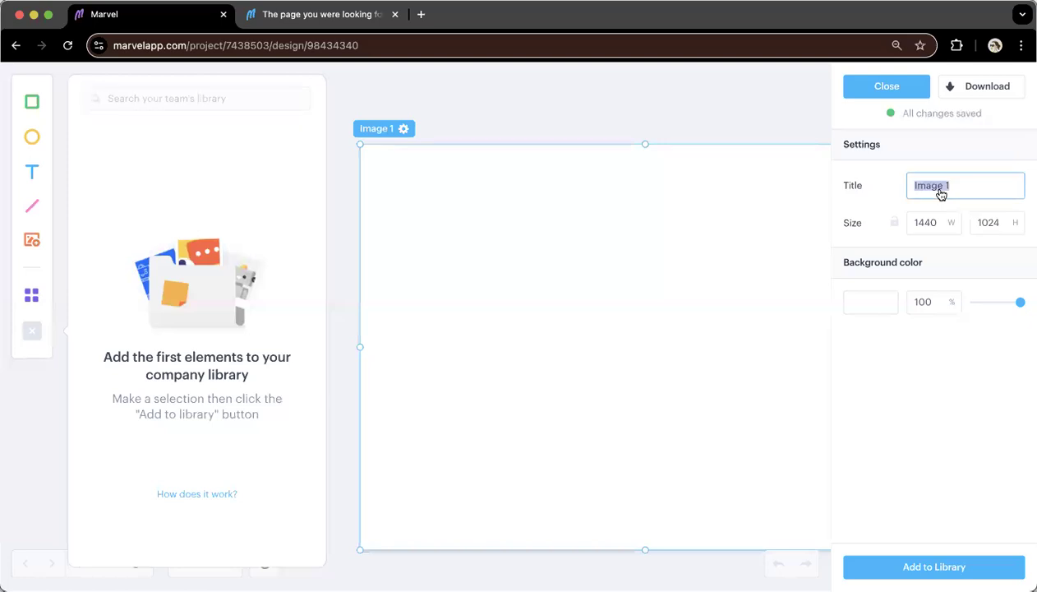
text(home)
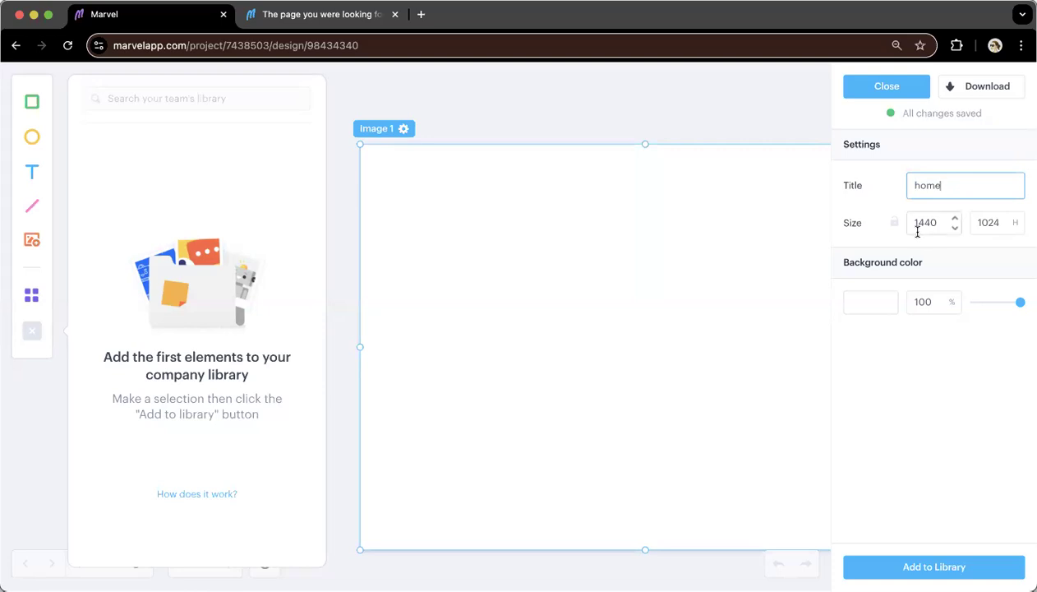
Step: Set the home design's height to 2024
click(979, 225)
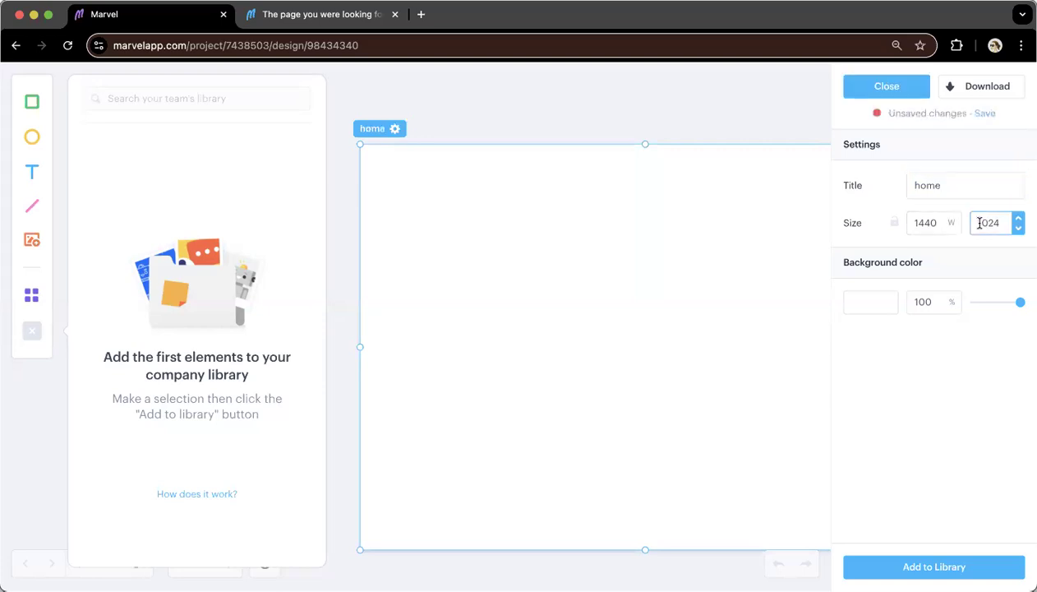
text(2)
click(842, 272)
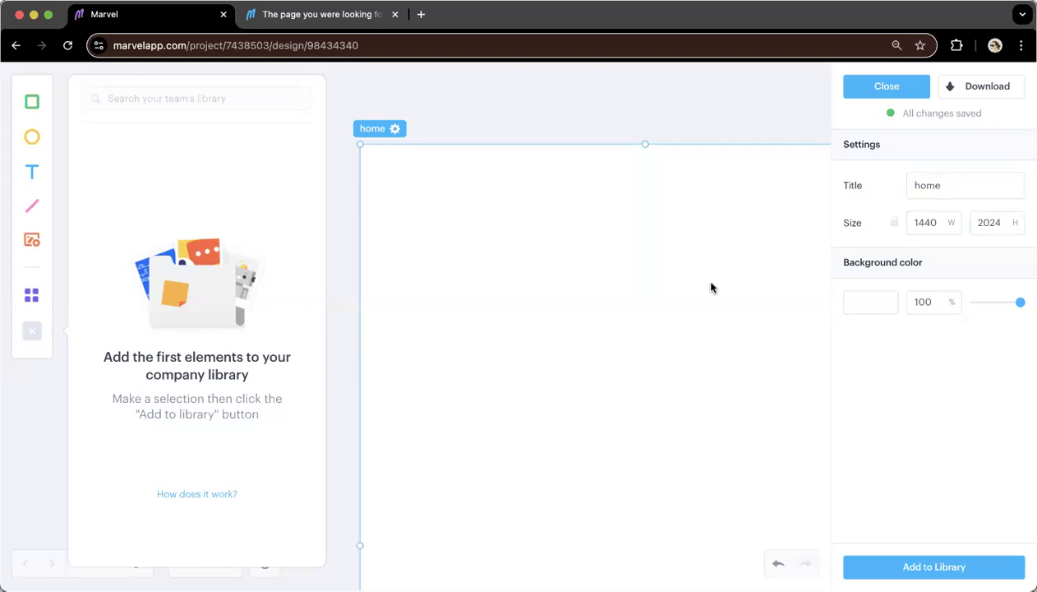
Step: Change the home design's background color to the light grey #F4F2F2
scroll(711, 287, down, 7)
scroll(711, 287, up, 5)
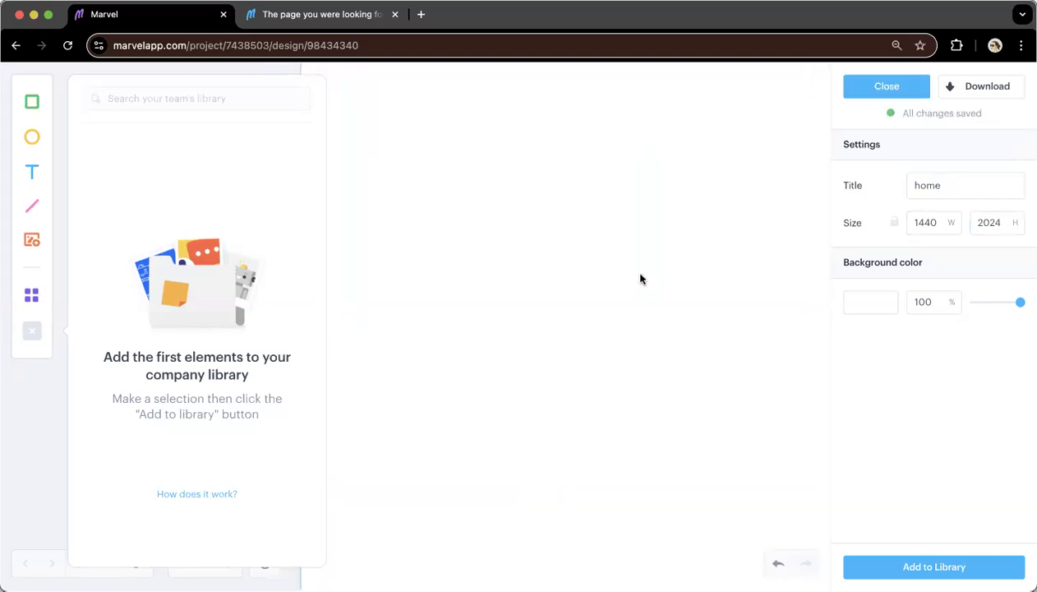
scroll(640, 279, up, 3)
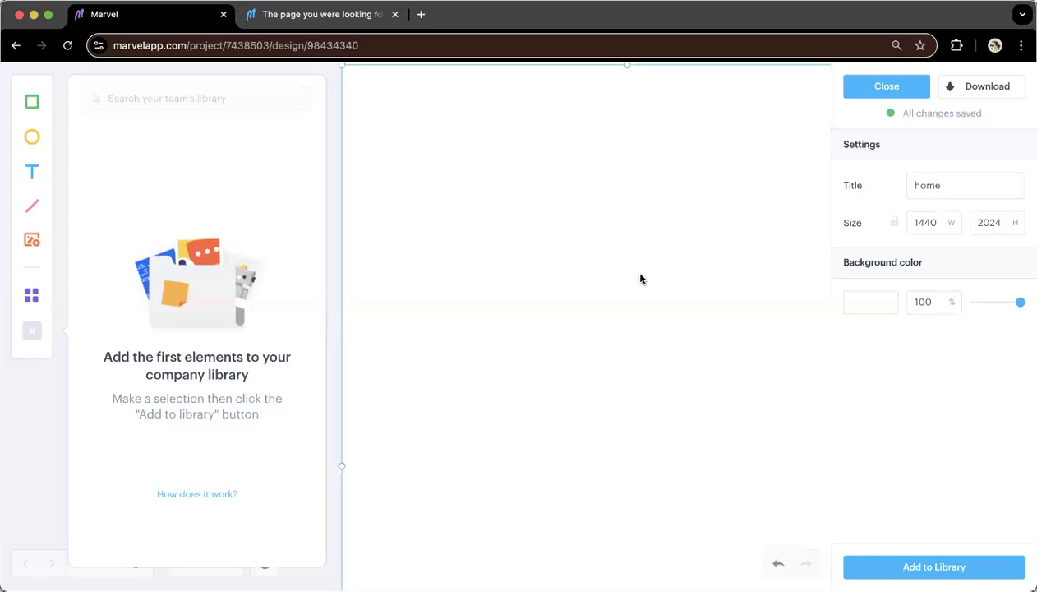
scroll(640, 279, up, 2)
scroll(640, 280, right, 2)
scroll(640, 279, right, 2)
scroll(867, 320, down, 1)
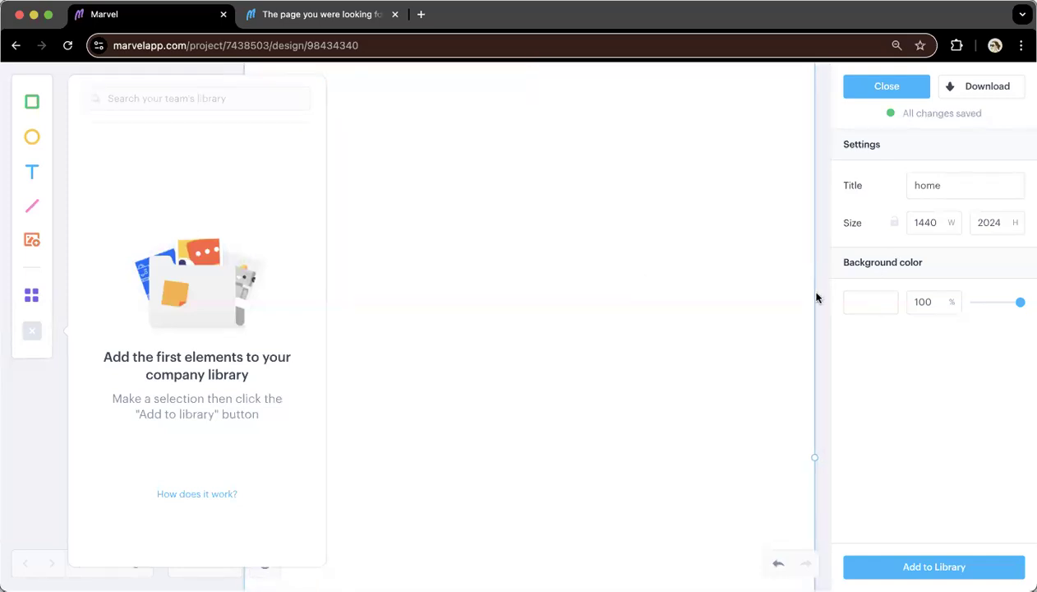
click(870, 302)
click(893, 346)
click(855, 367)
click(792, 338)
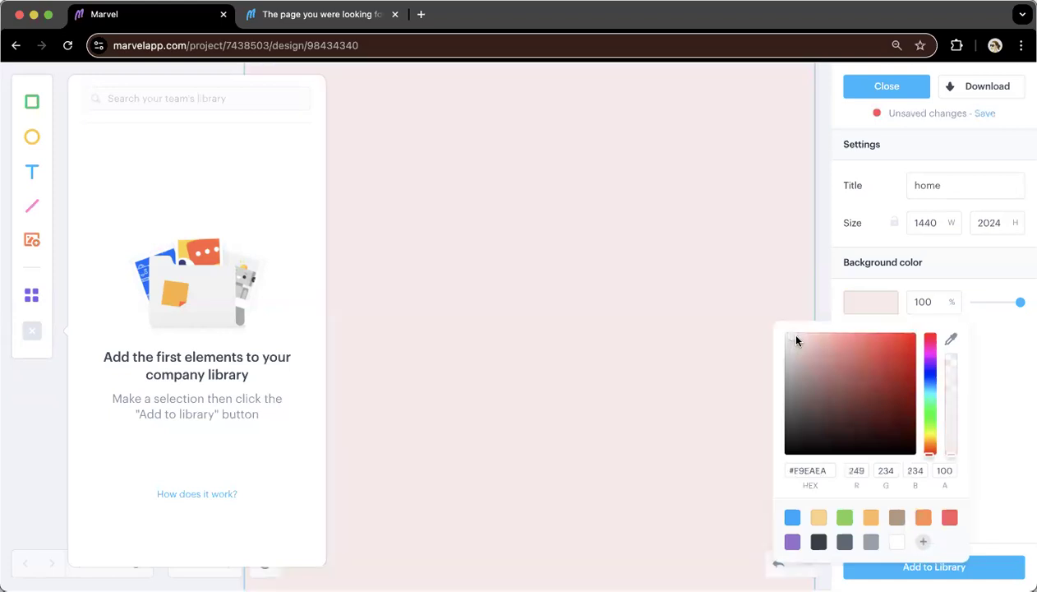
click(786, 341)
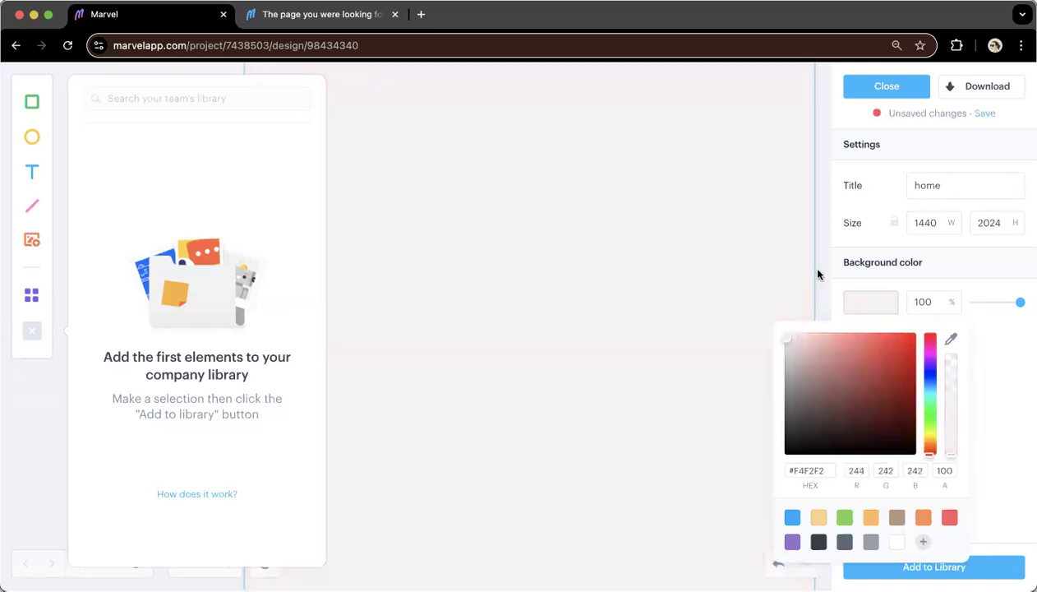
click(822, 272)
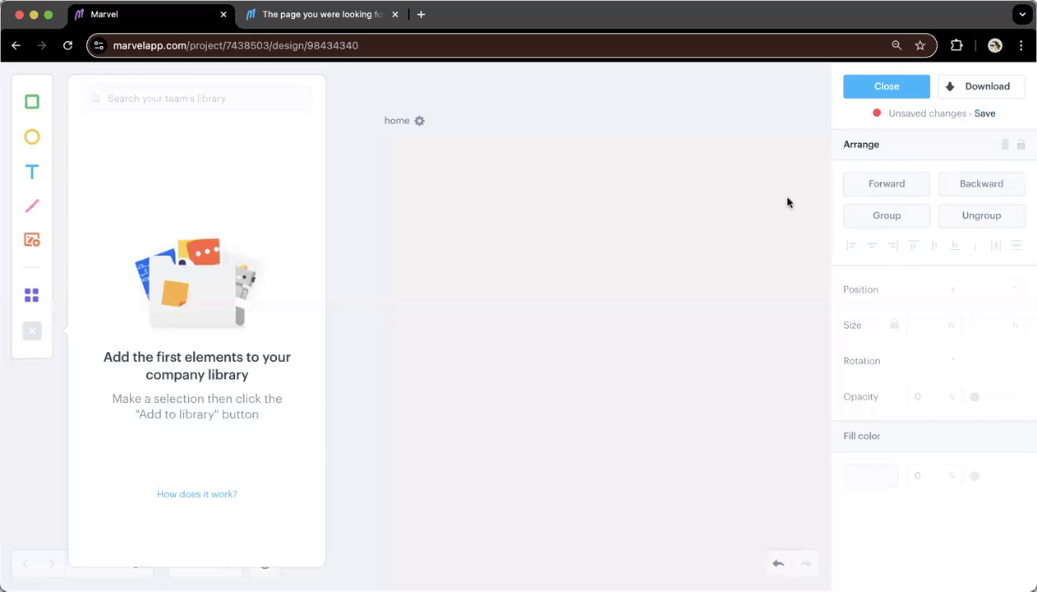
Step: Save the design changes and close the editor to return to the project page
click(984, 115)
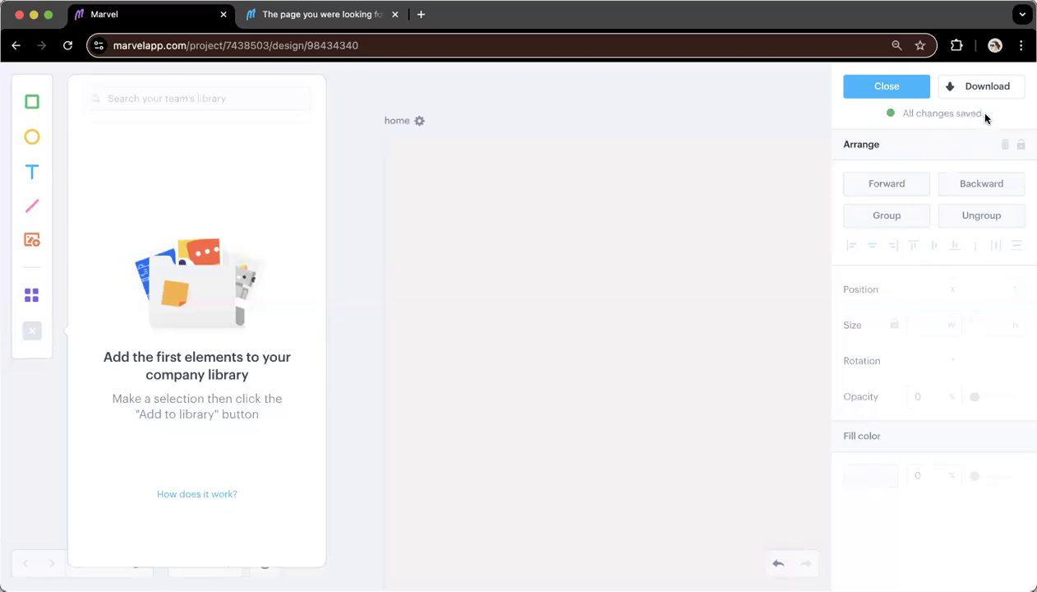
click(886, 85)
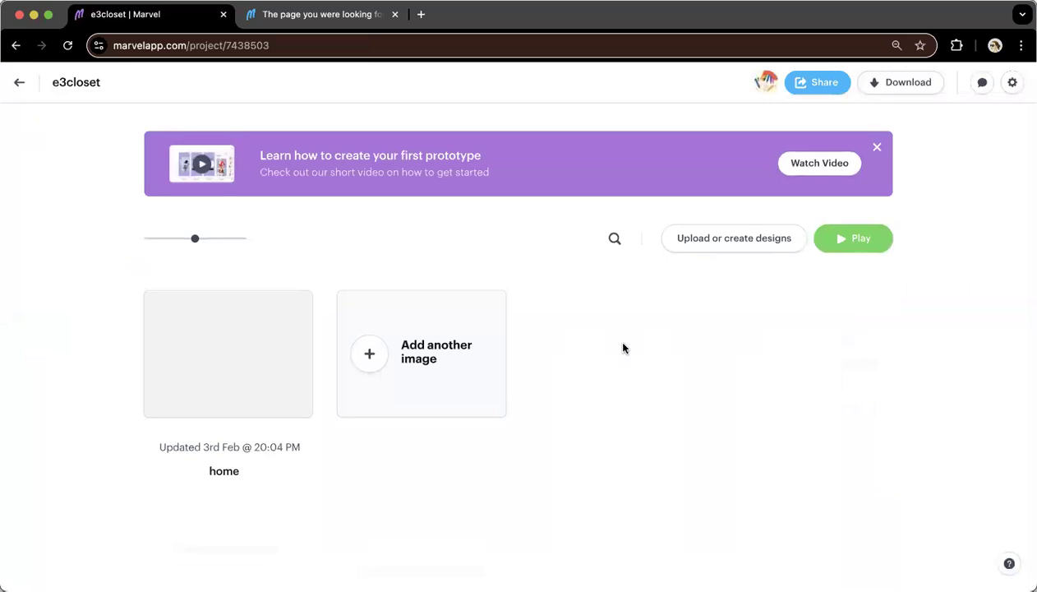
Step: Reopen the home design for editing from the project page
scroll(623, 349, down, 2)
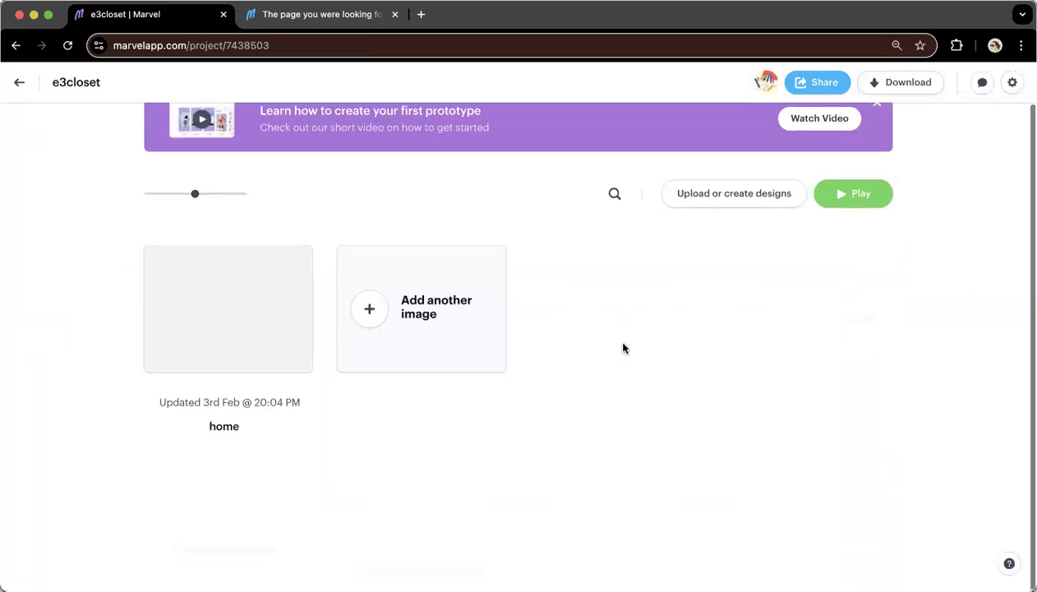
mouse_move(250, 426)
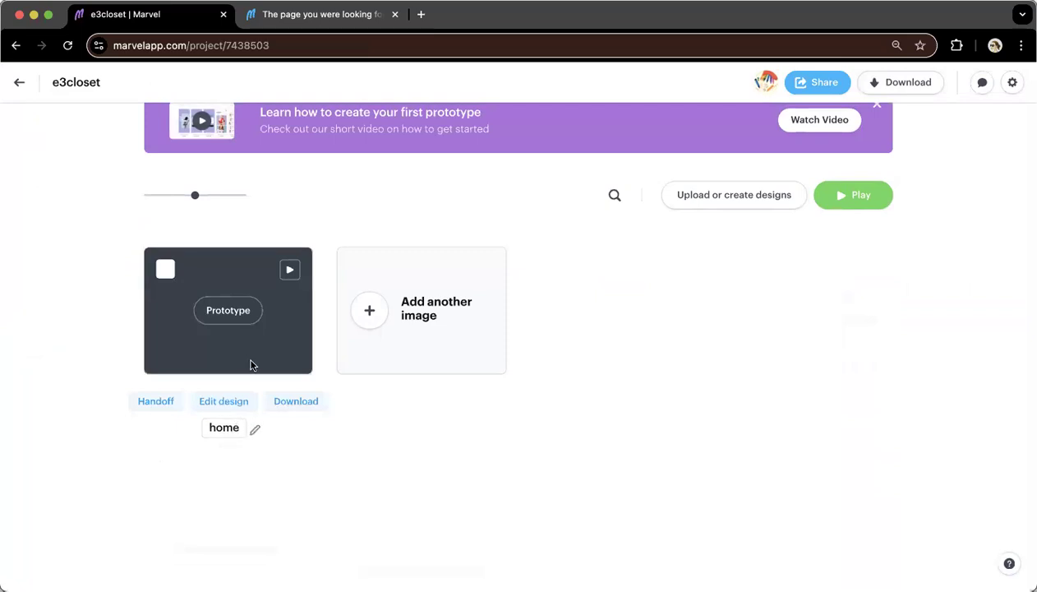
click(230, 402)
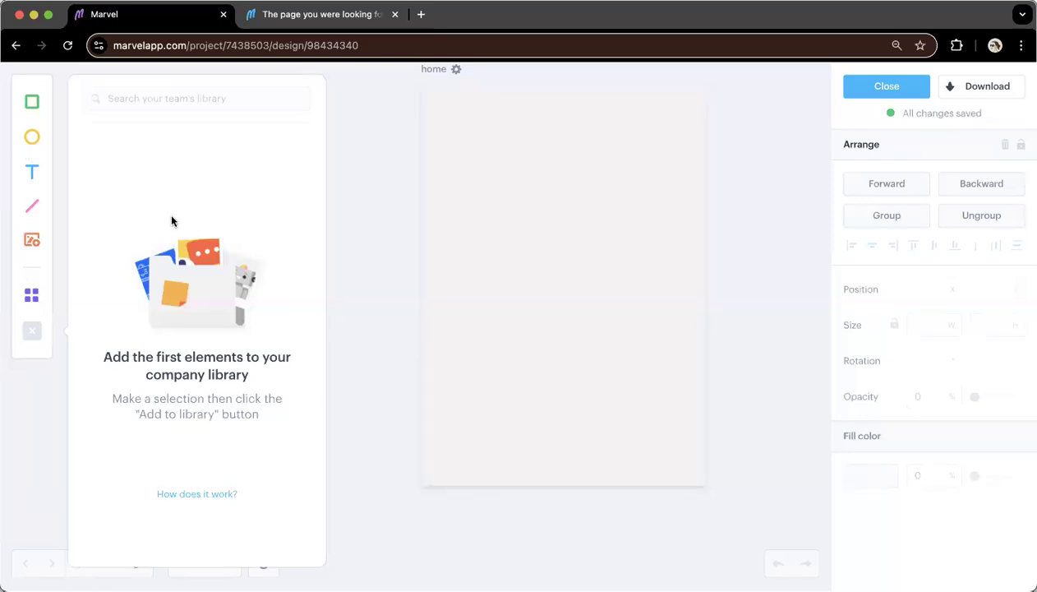
Step: Add a rectangle banner of about 1440 by 512 spanning the home design's width, placed at about X 0, Y 152
click(30, 102)
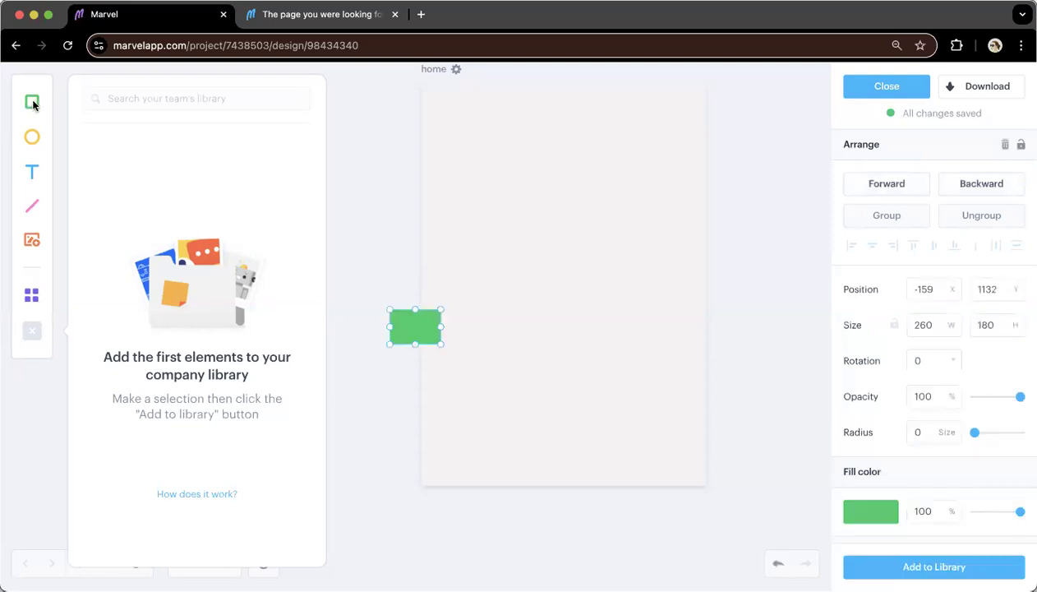
drag(461, 170, 469, 128)
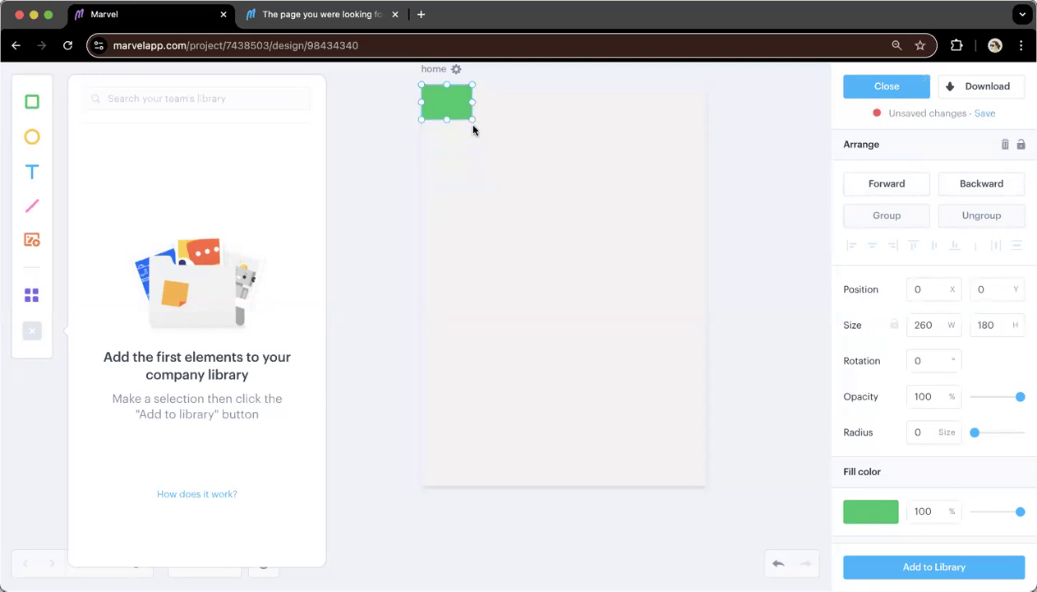
drag(620, 158, 700, 189)
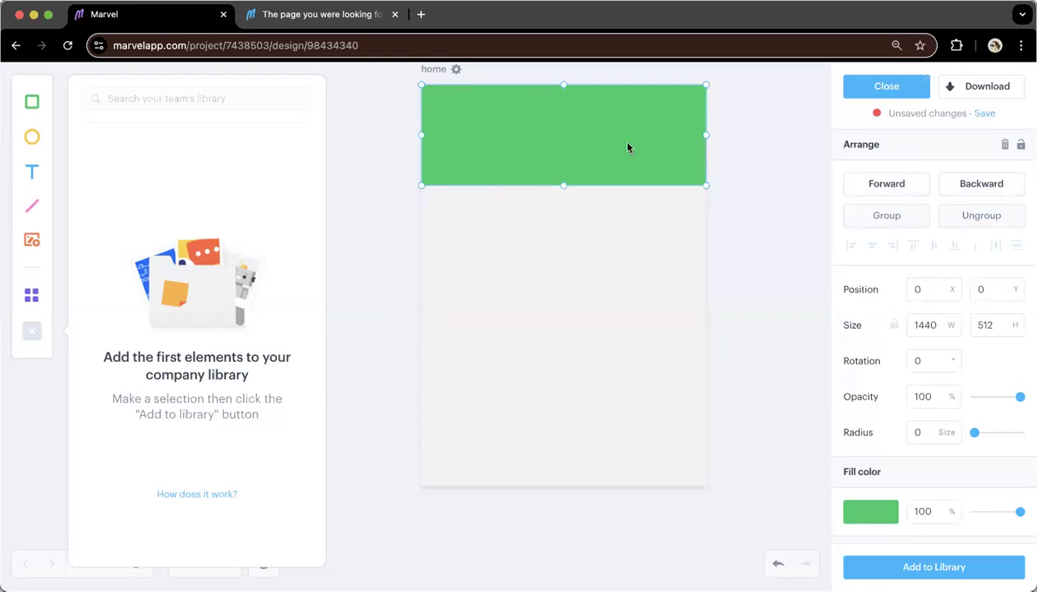
drag(627, 141, 627, 170)
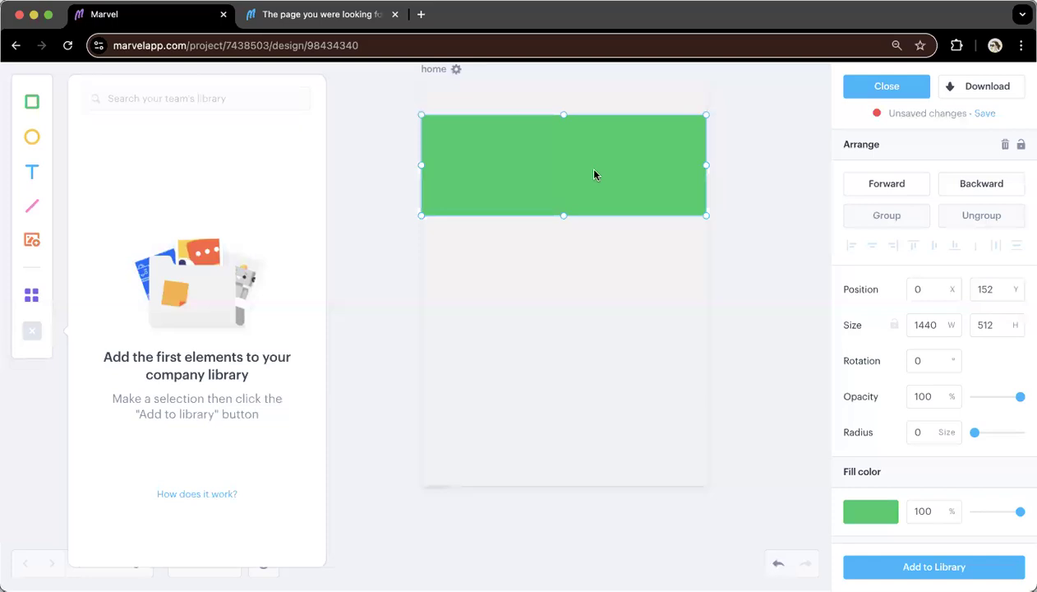
Step: Fill the banner rectangle with the red preset swatch #F95F62 and deselect it
scroll(855, 375, down, 1)
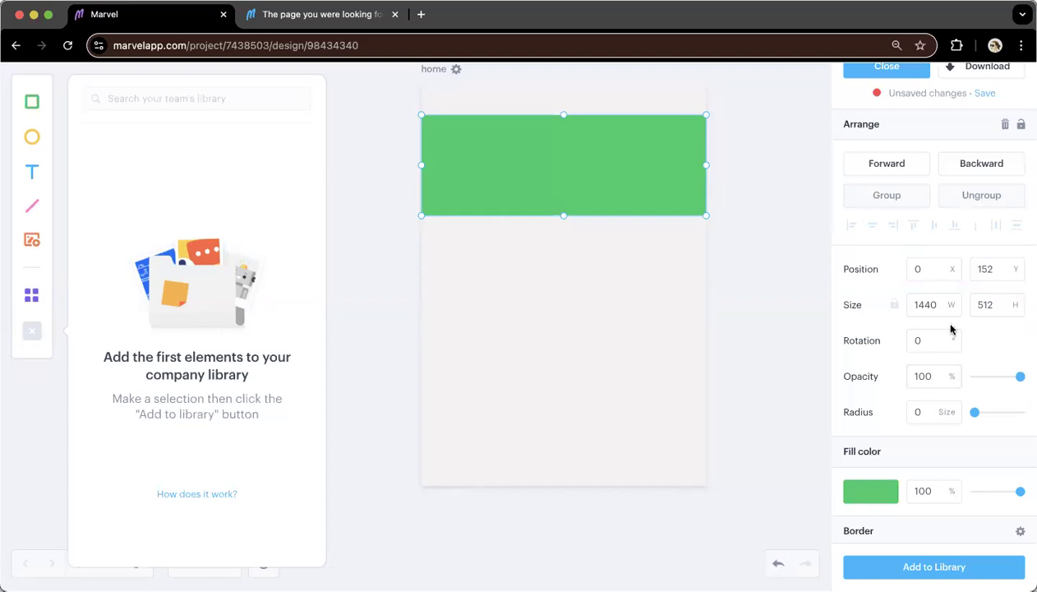
click(873, 493)
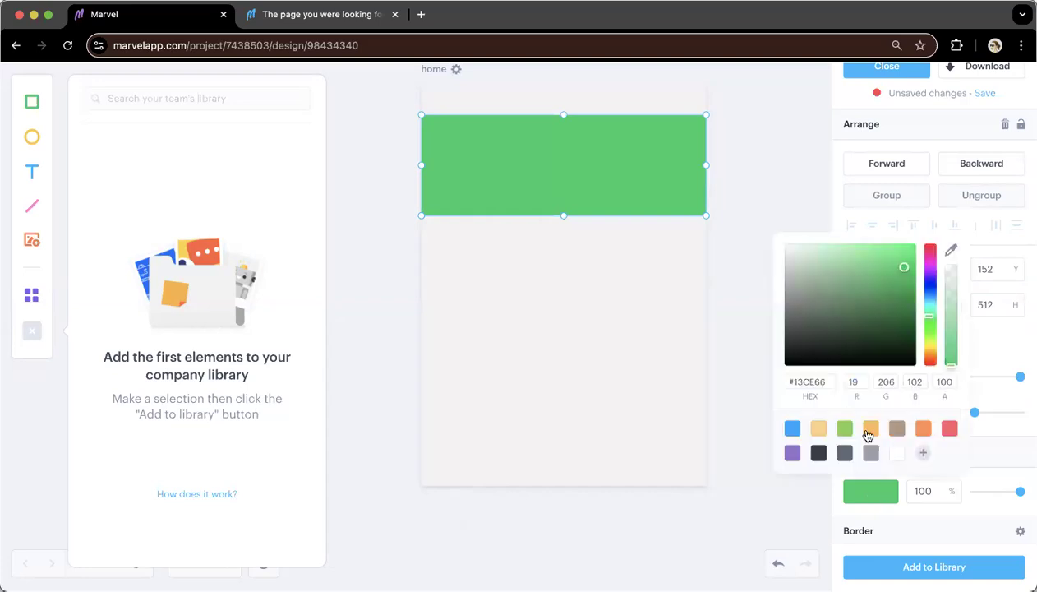
click(871, 429)
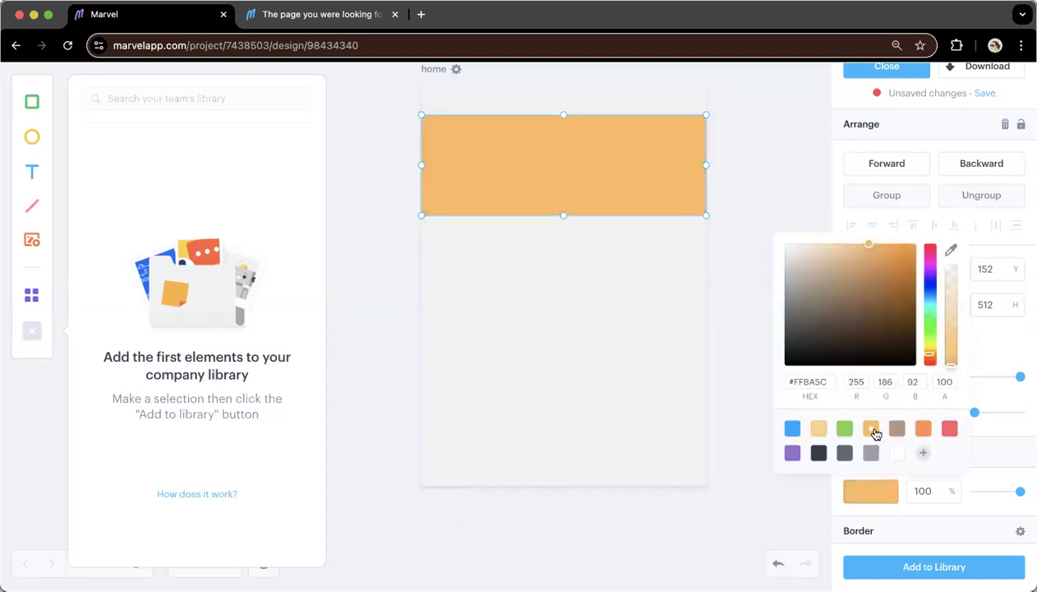
click(948, 428)
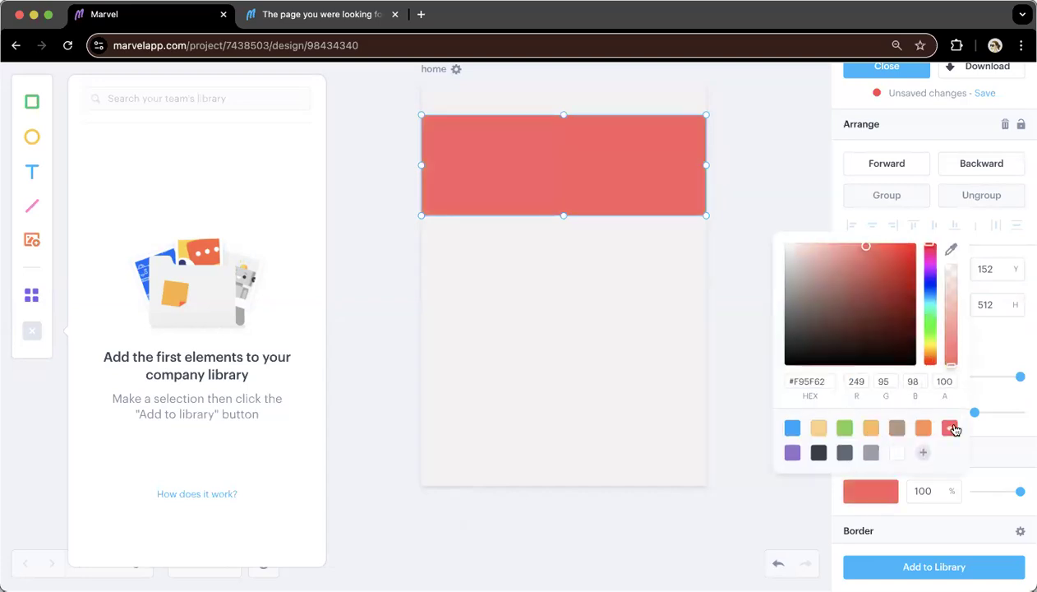
click(769, 205)
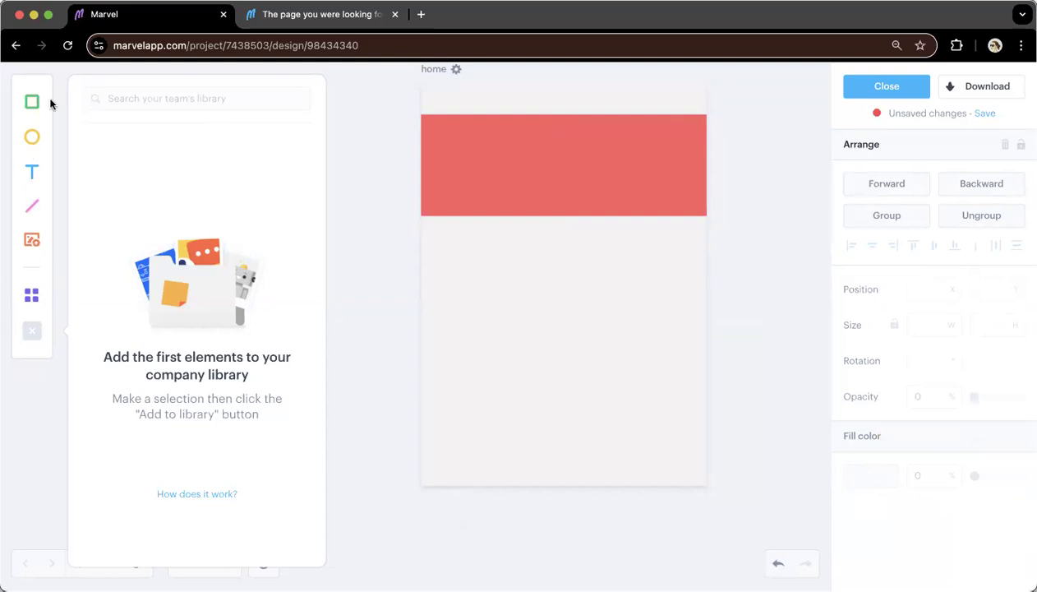
Step: Add a yellow circle of about 408 by 388 below the banner at about X 109, Y 902
click(33, 137)
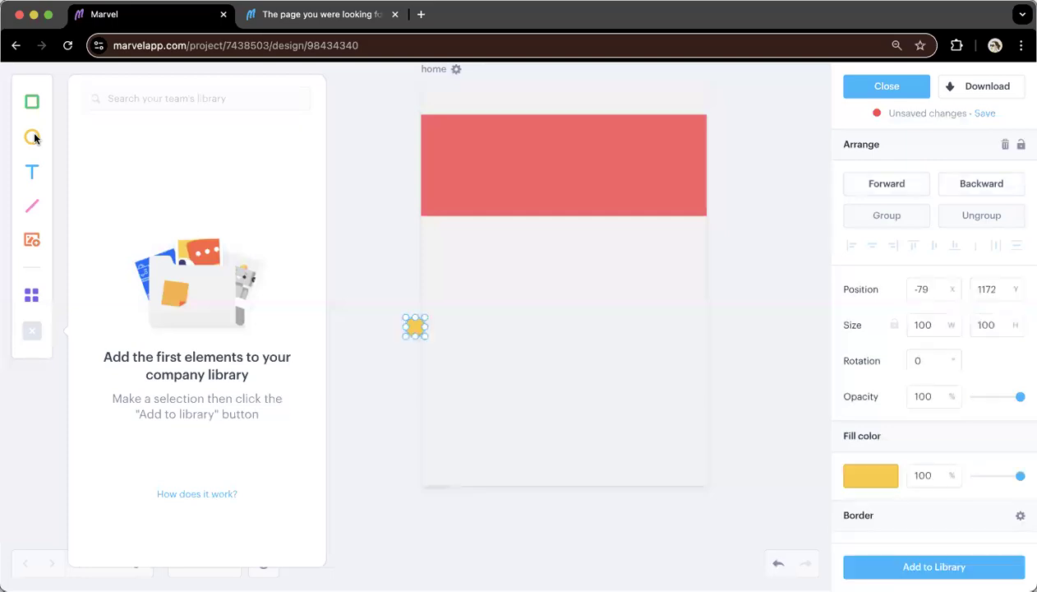
drag(415, 328, 523, 340)
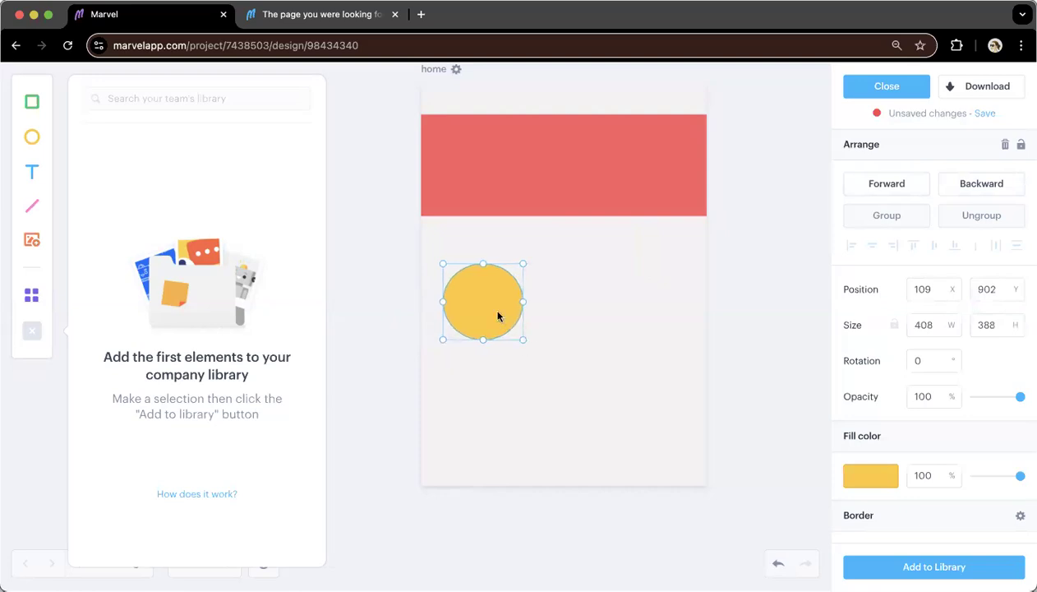
right_click(498, 315)
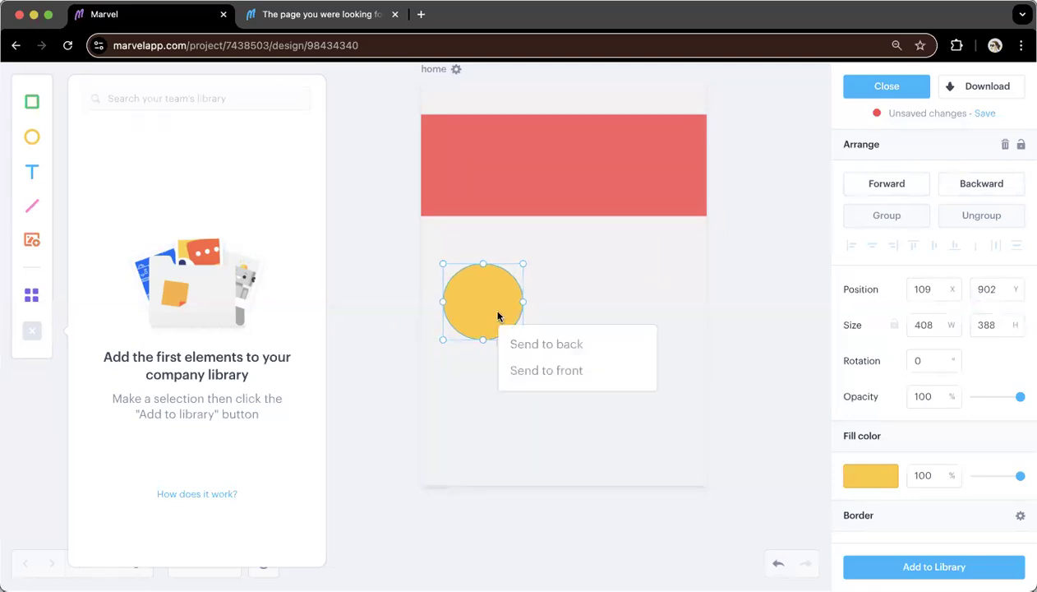
click(506, 294)
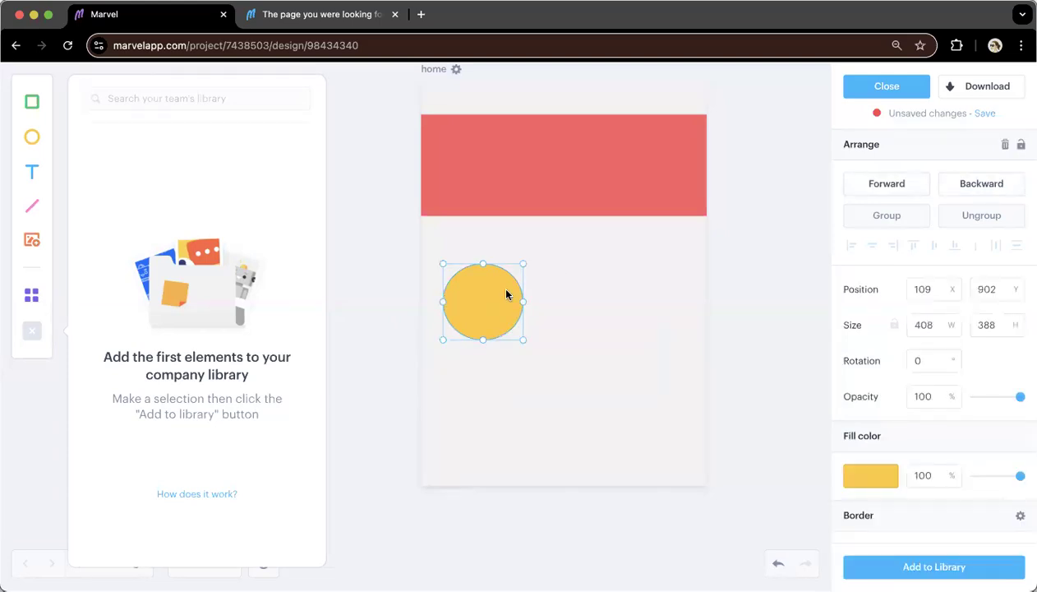
right_click(506, 296)
Step: Duplicate the yellow circle and place the copy level with it on its right, at about X 759, Y 902
click(485, 298)
key(super+d)
drag(485, 315, 611, 307)
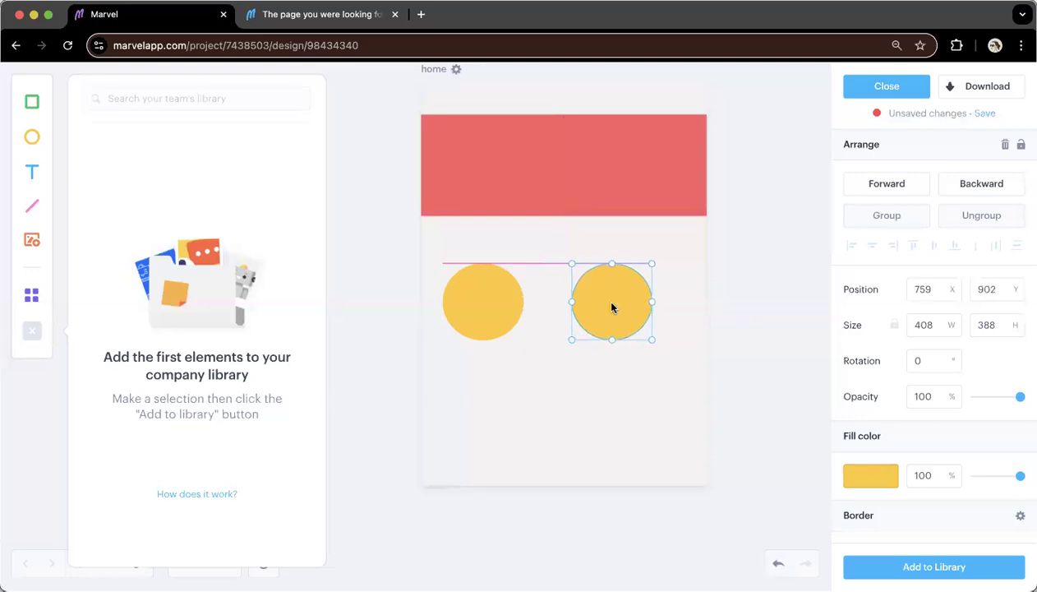
click(534, 354)
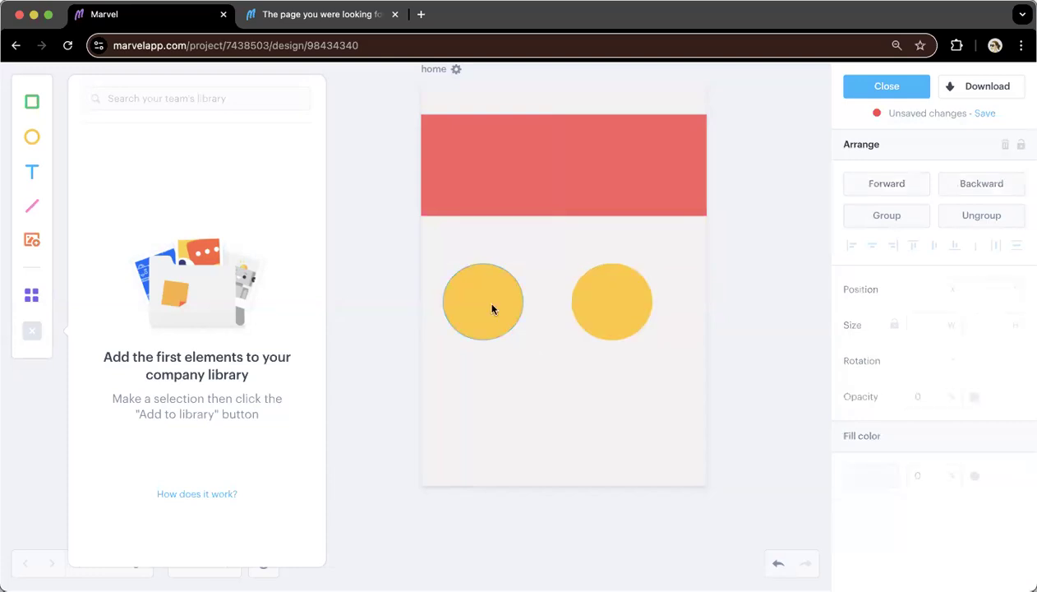
Step: Select both yellow circles and place a duplicate of the pair directly beneath them at about Y 1354
click(492, 309)
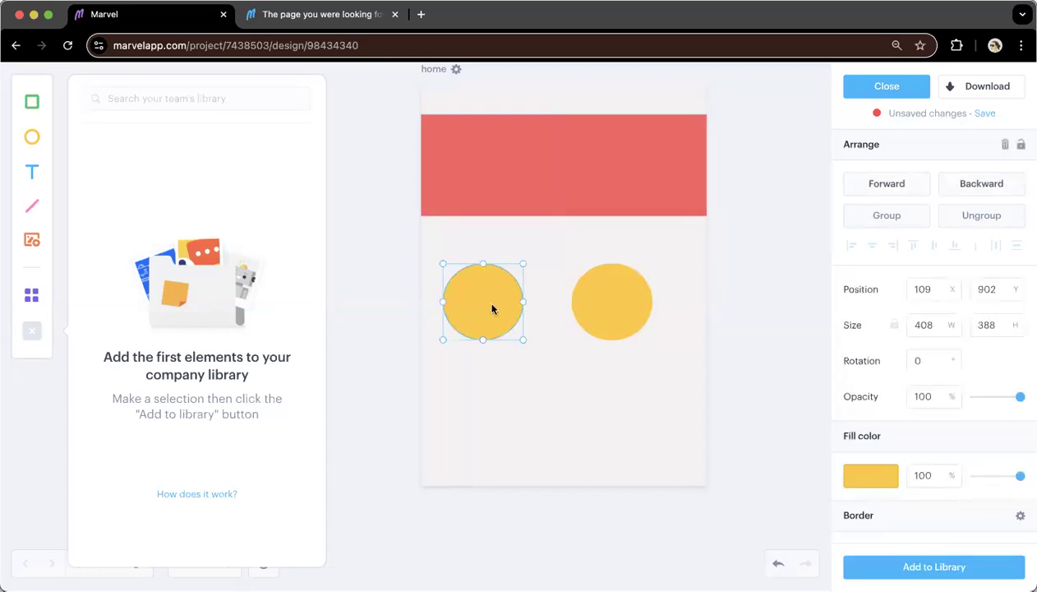
shift+click(589, 309)
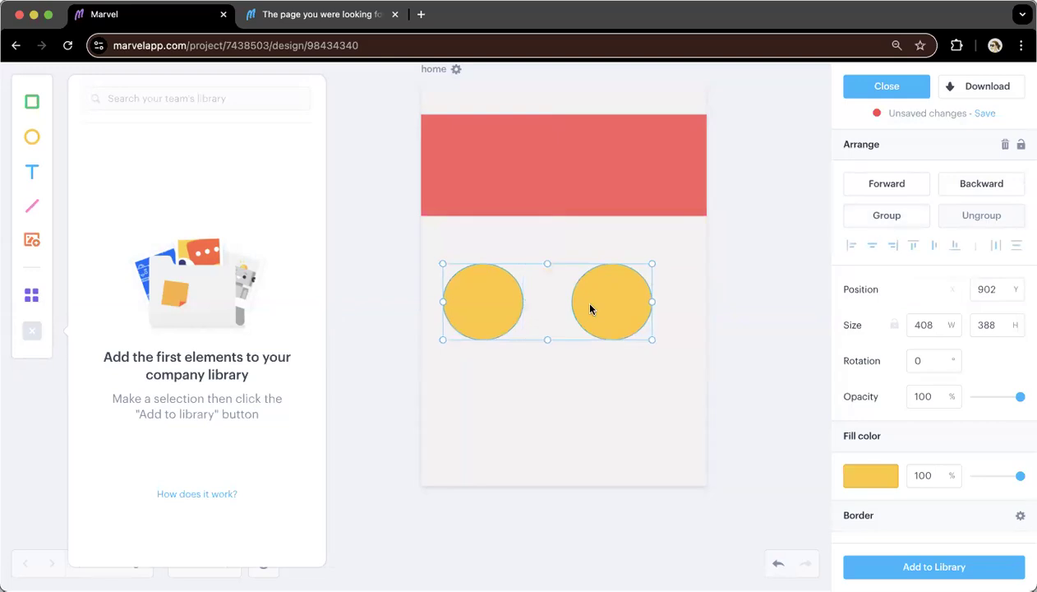
drag(589, 309, 593, 400)
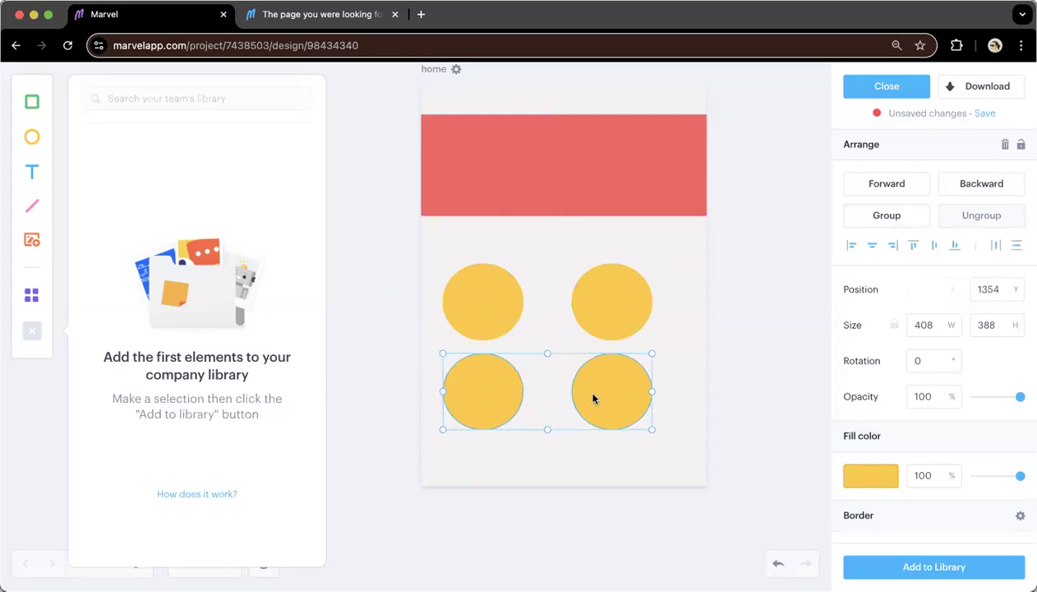
Step: Move both circles of the first column right to about X 169 and the second column's upper circle to about X 720
click(727, 341)
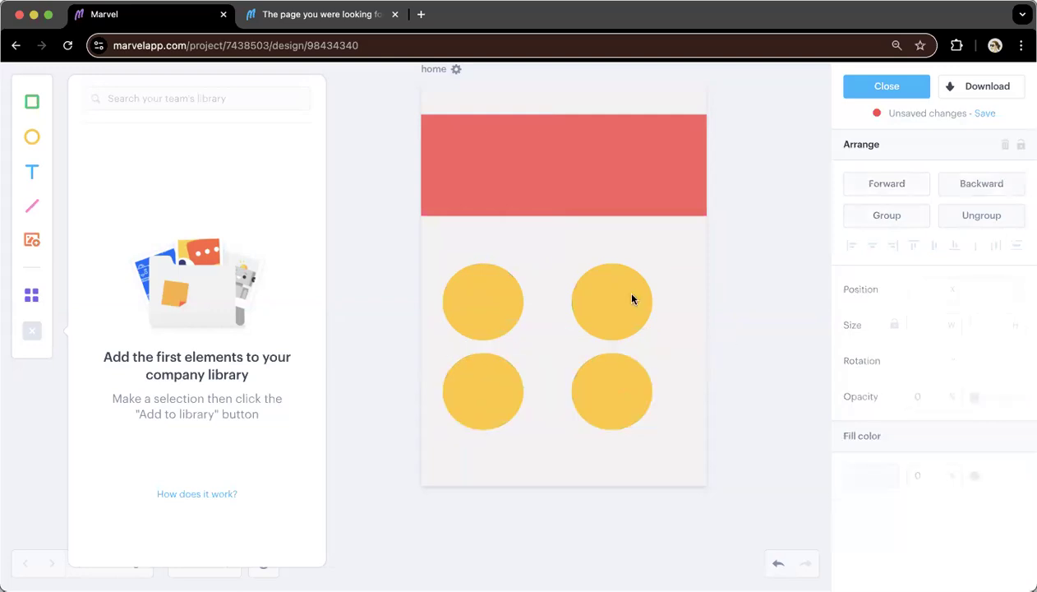
drag(493, 401, 567, 355)
drag(502, 303, 525, 295)
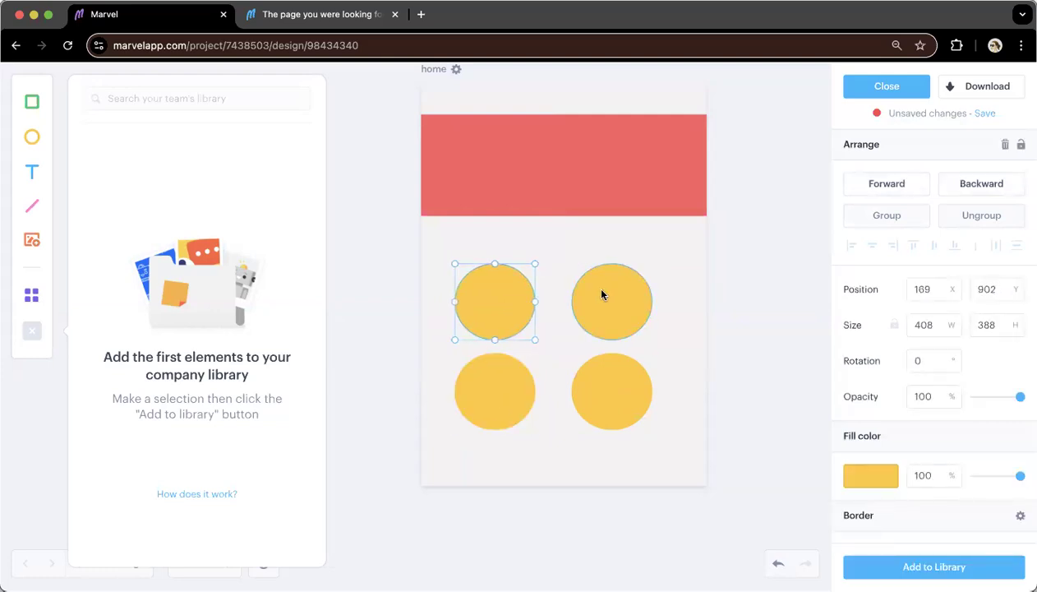
drag(616, 298, 609, 297)
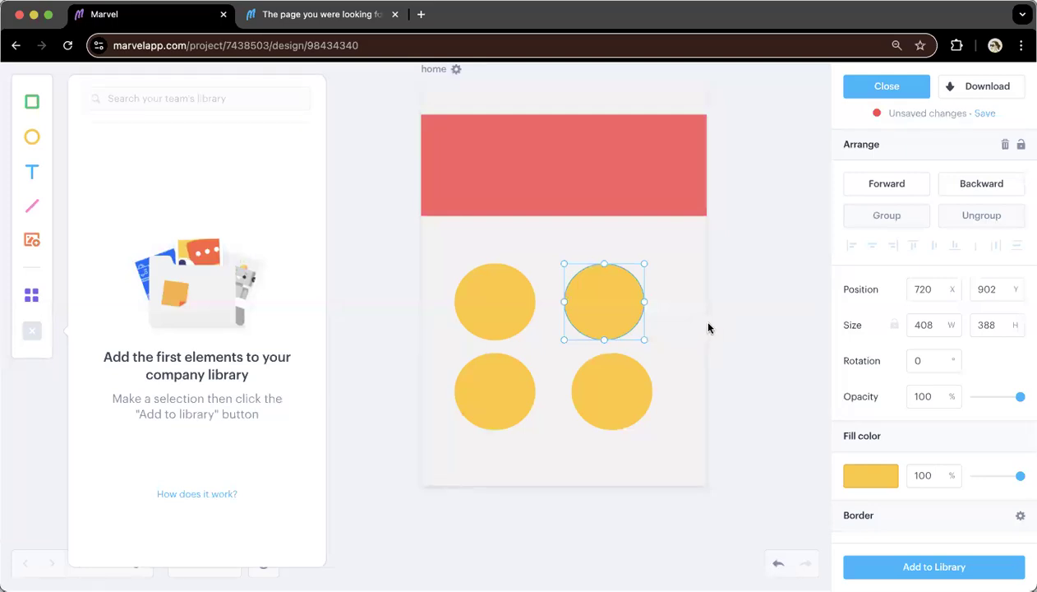
Step: Add a text element reading "Hello World" to the home screen
click(34, 171)
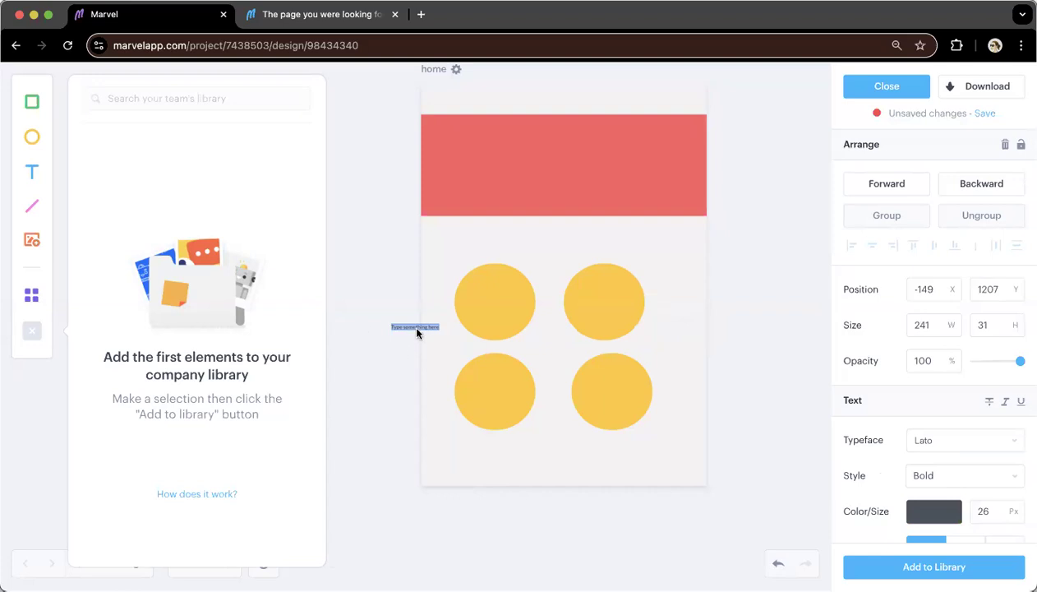
text(Hello World)
click(397, 330)
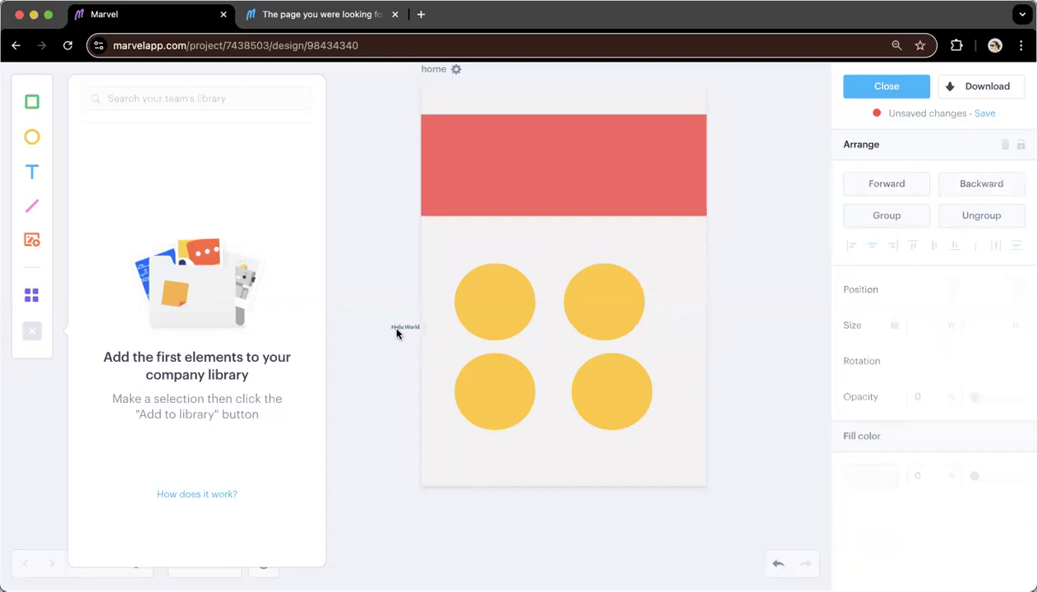
Step: Set the Hello World text's size to 100 px and its color to the green preset swatch #77D353
double_click(397, 327)
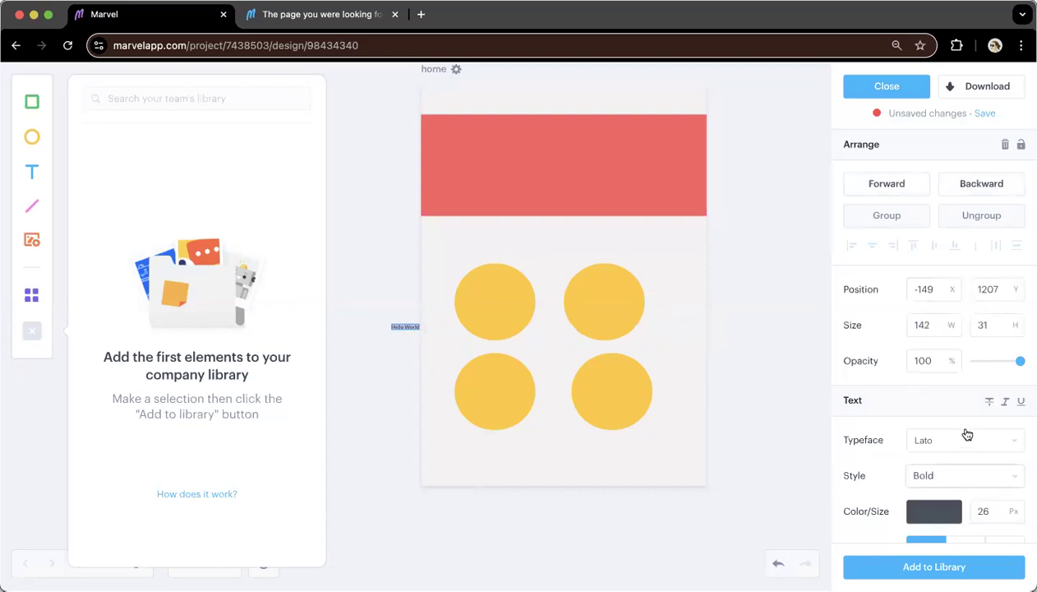
scroll(966, 436, down, 1)
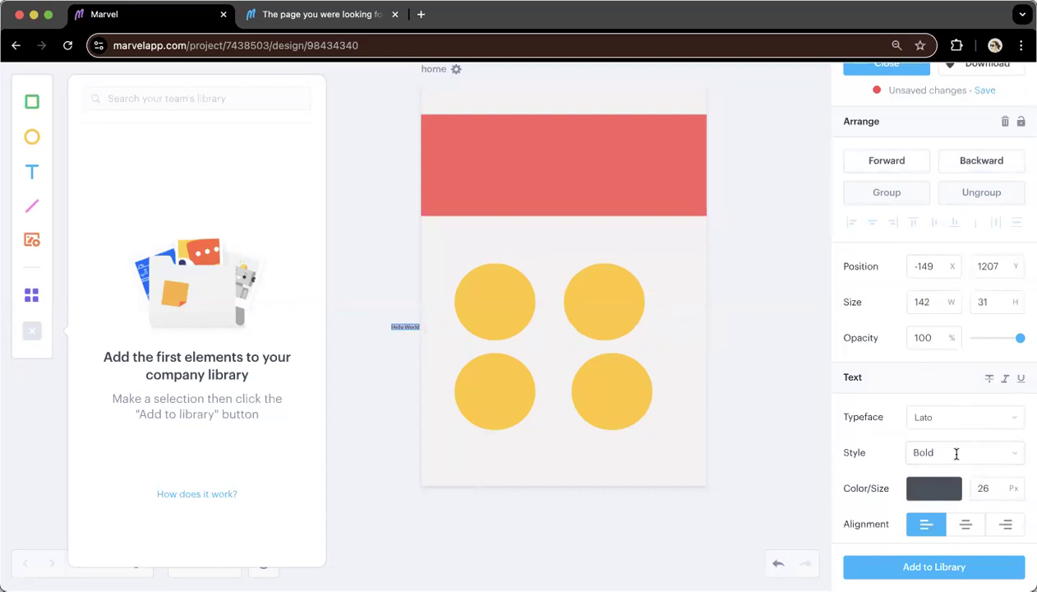
scroll(955, 452, down, 2)
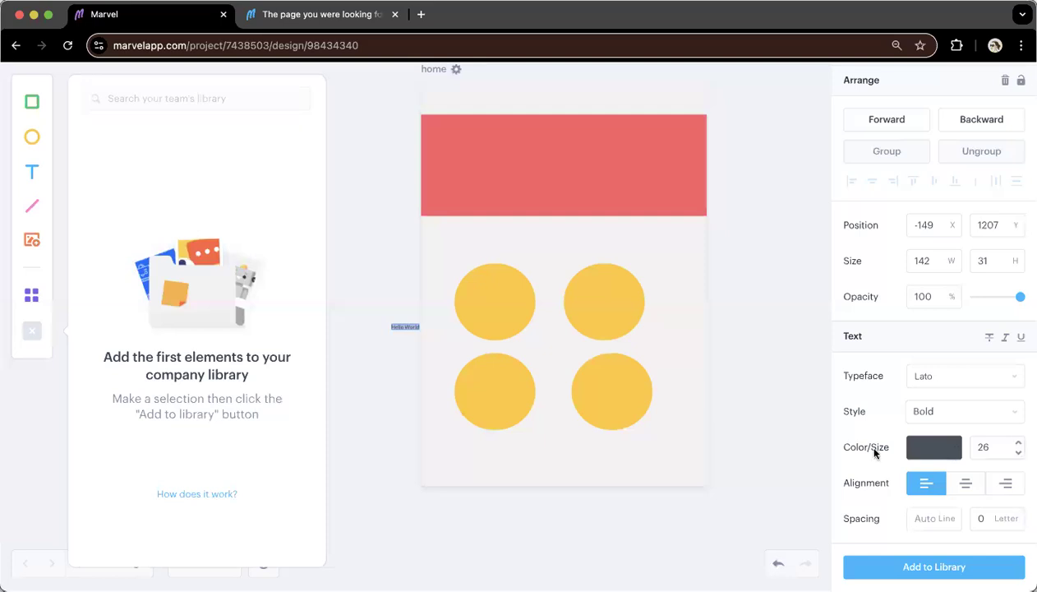
click(982, 446)
key(super+a)
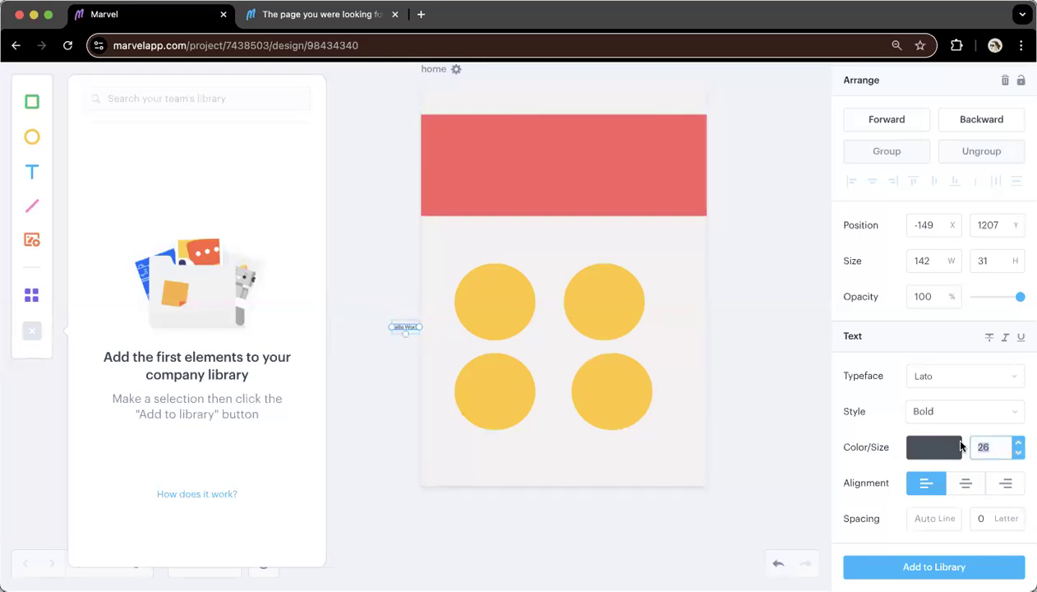
text(100)
key(Return)
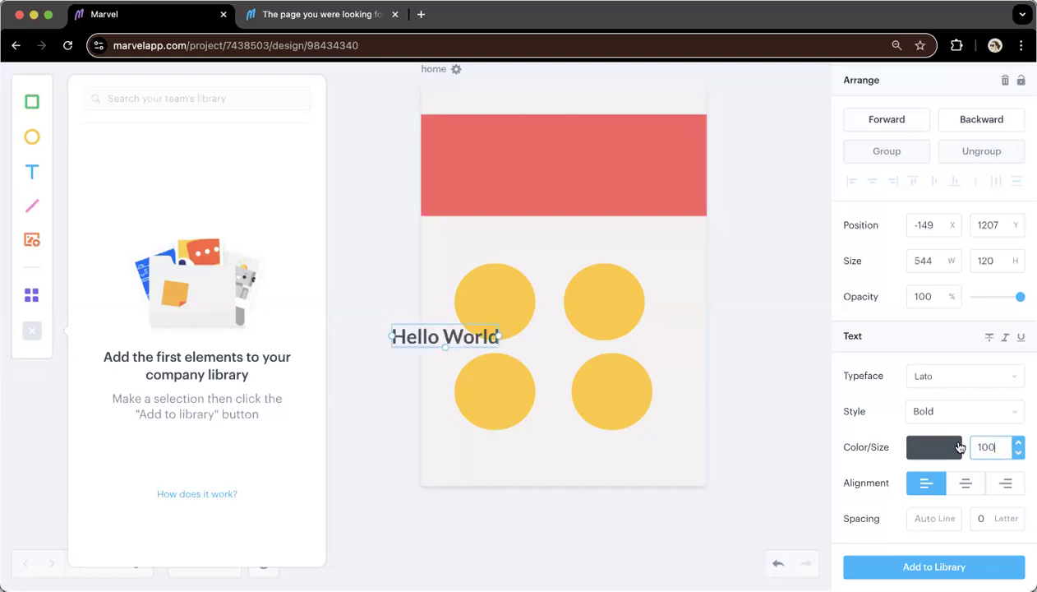
click(917, 450)
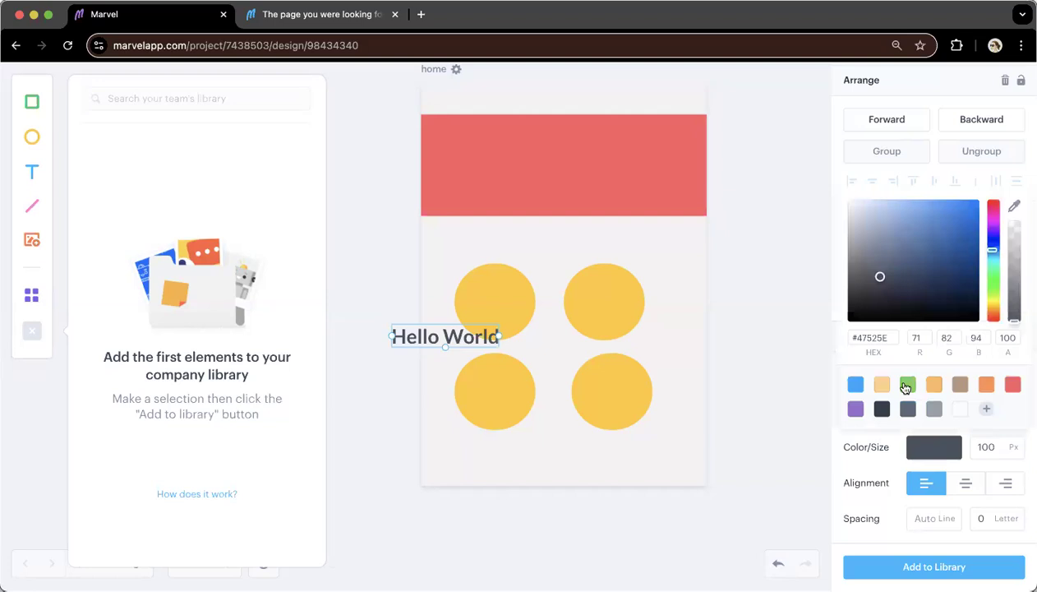
click(907, 385)
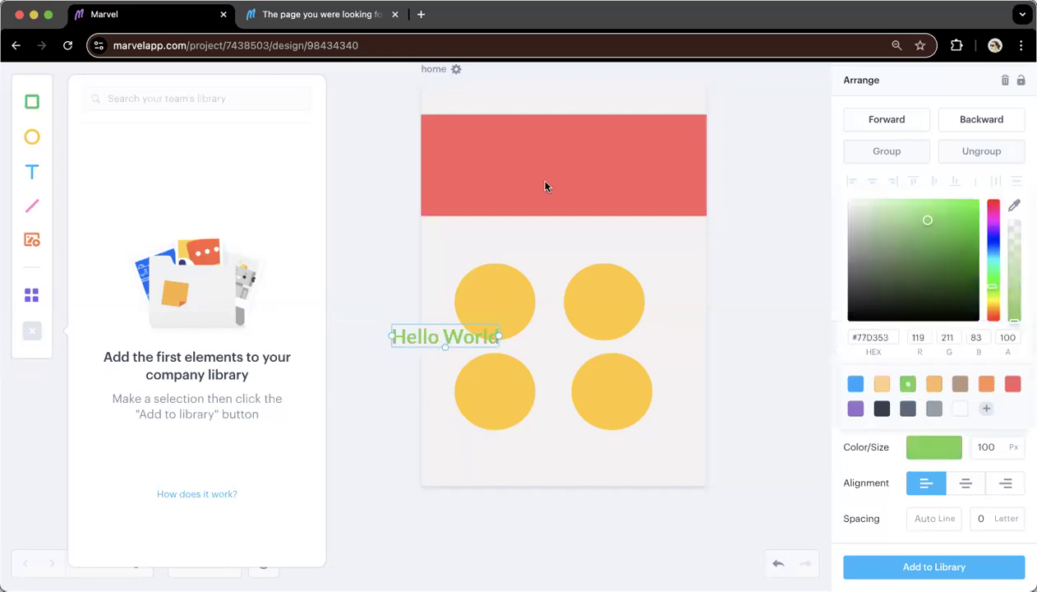
Step: Move the Hello World text above the banner, to about X 487, Y 49
drag(444, 336, 554, 112)
key(Up)
key(Up)
key(Up)
key(Up)
key(Up)
key(Up)
key(Up)
key(Up)
key(Up)
key(Up)
key(Up)
key(Up)
key(Up)
key(Up)
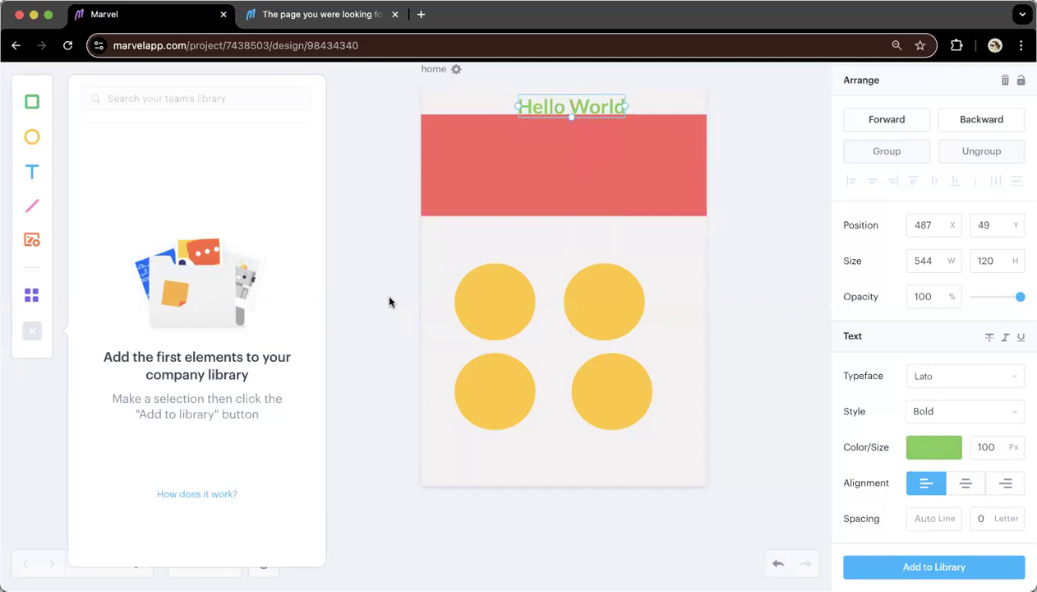
Step: Draw a horizontal line about 1036 long between the banner and the circles at about Y 748, and set its border size to 22
click(33, 206)
mouse_move(417, 219)
mouse_down()
mouse_move(425, 230)
mouse_move(415, 239)
mouse_move(646, 228)
mouse_up()
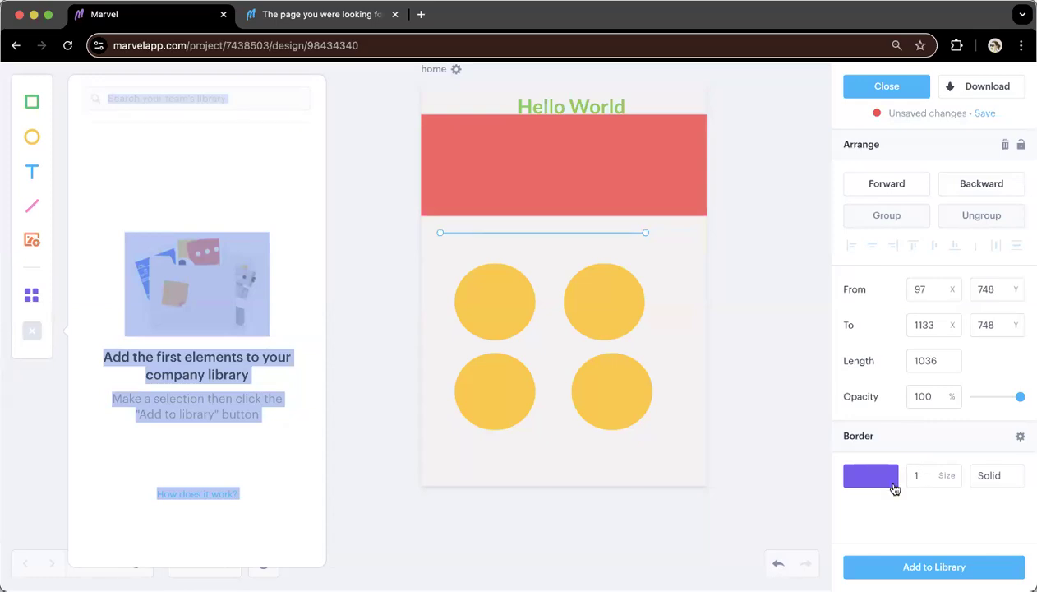
click(956, 474)
click(955, 474)
click(956, 474)
click(955, 474)
click(956, 474)
click(955, 474)
click(956, 474)
click(955, 474)
click(955, 474)
click(956, 474)
click(955, 474)
click(955, 474)
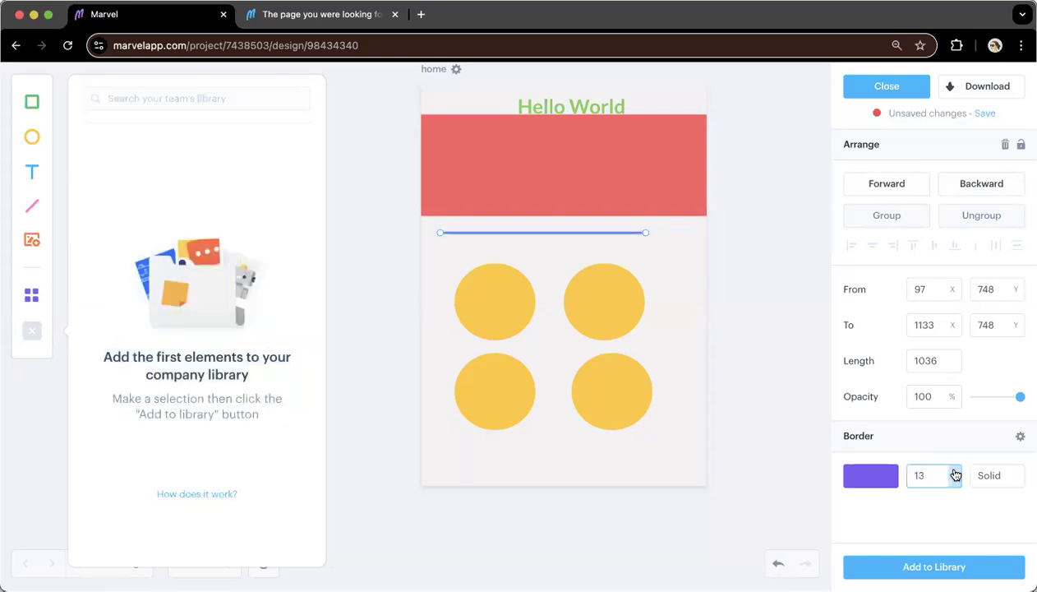
click(955, 474)
click(955, 474)
click(955, 474)
click(956, 474)
click(956, 474)
click(955, 474)
click(956, 474)
click(956, 474)
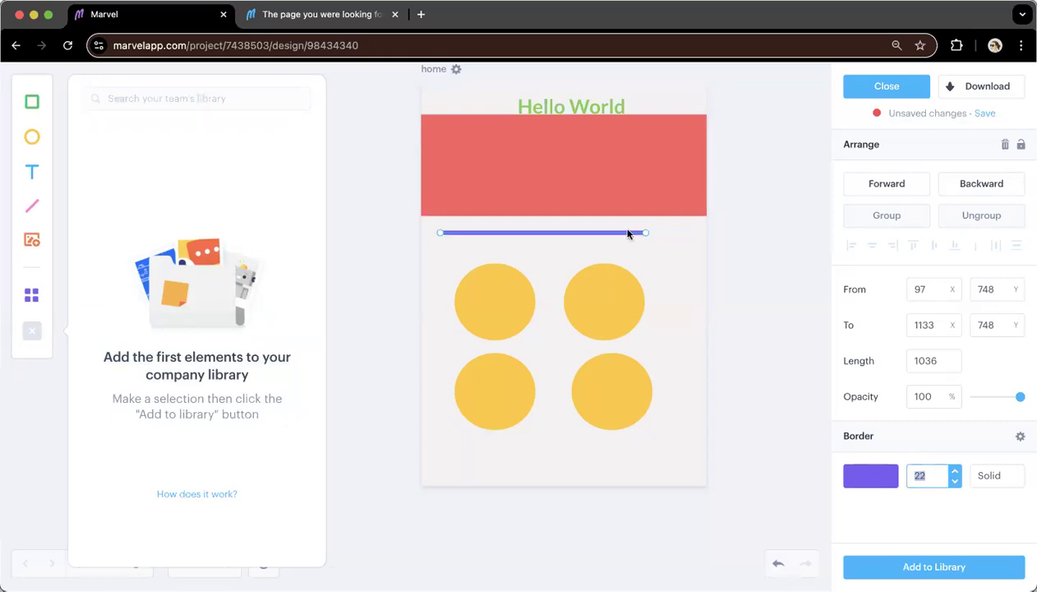
Step: Recolor the horizontal line with the brown preset swatch #B8977E and deselect it
click(627, 230)
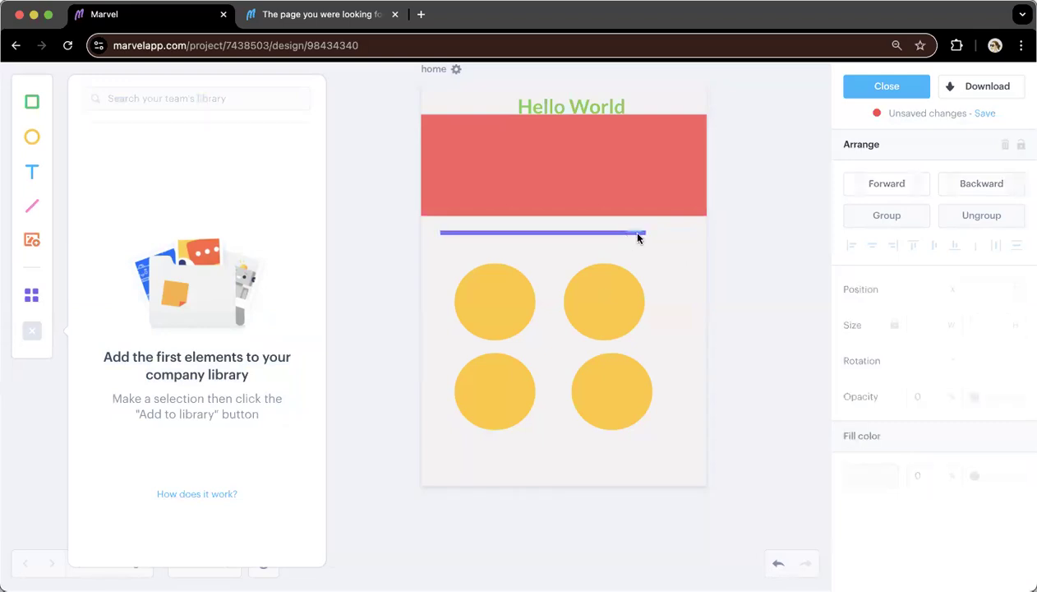
click(637, 233)
click(859, 475)
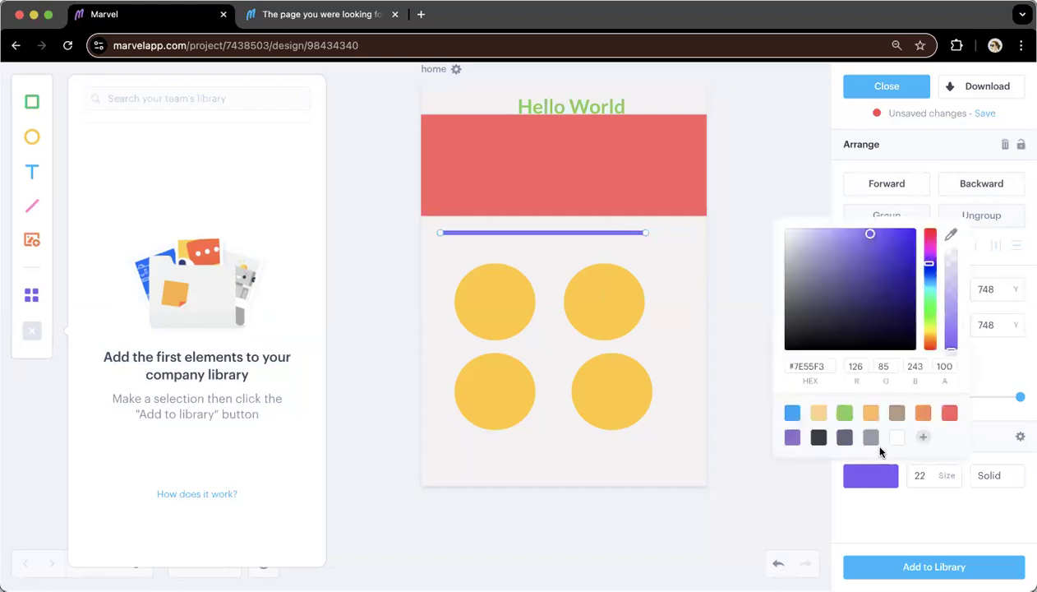
click(895, 415)
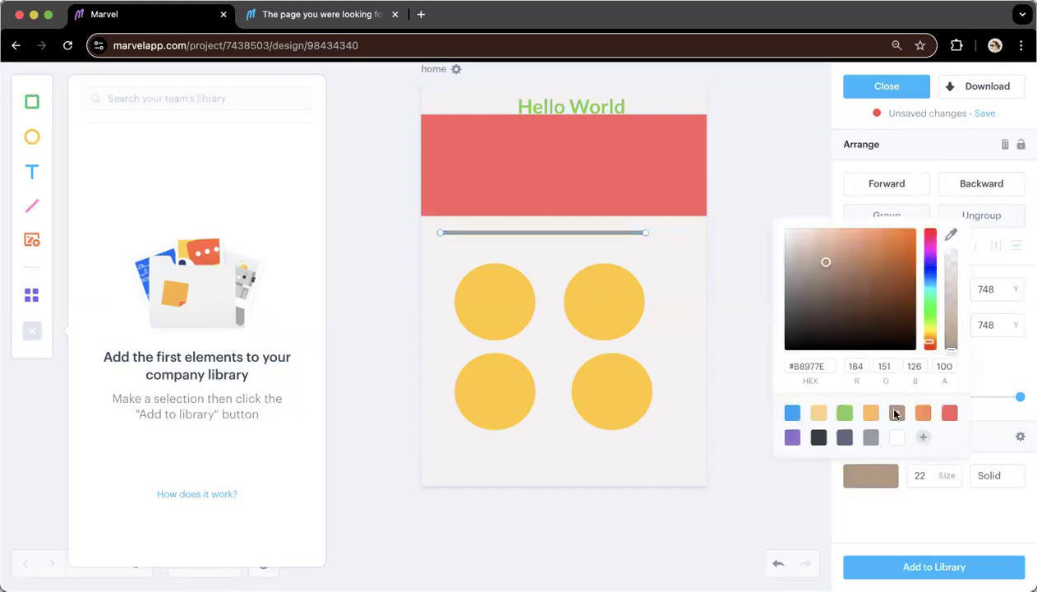
click(715, 271)
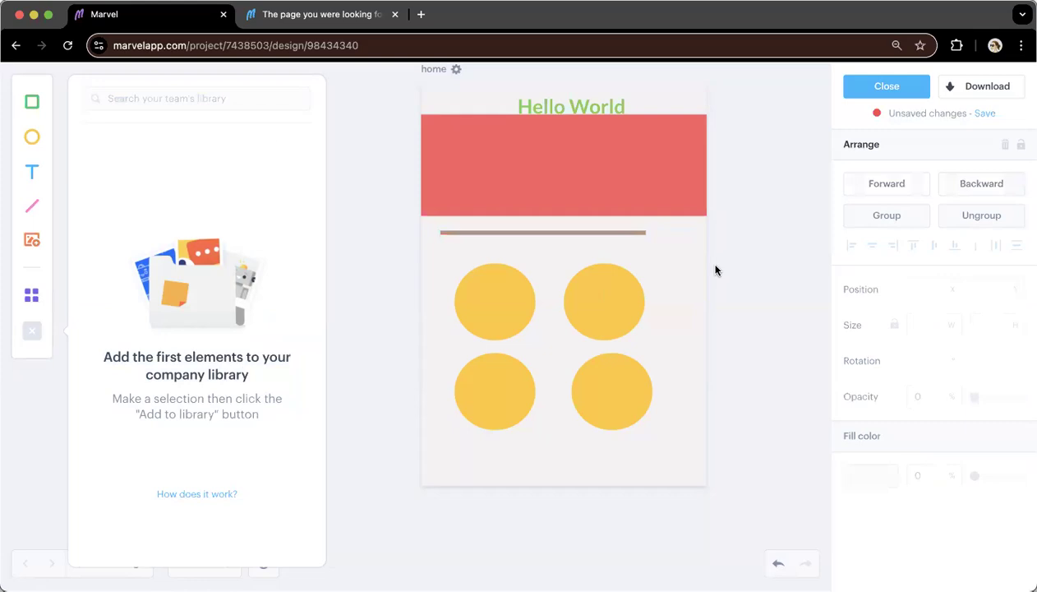
Step: Search the icon library for "woman"
click(30, 245)
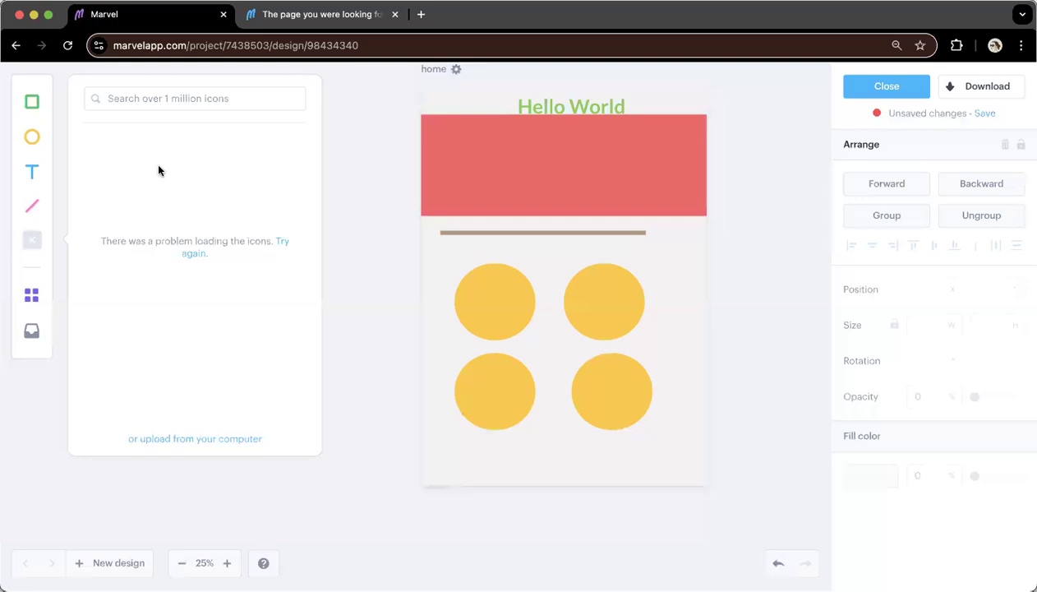
click(219, 106)
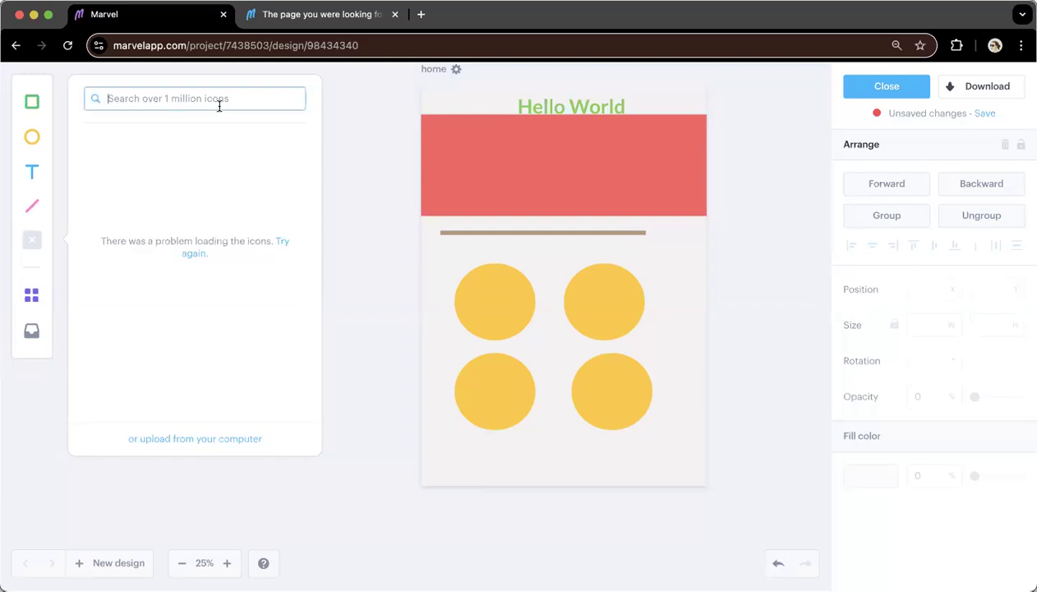
text(woman)
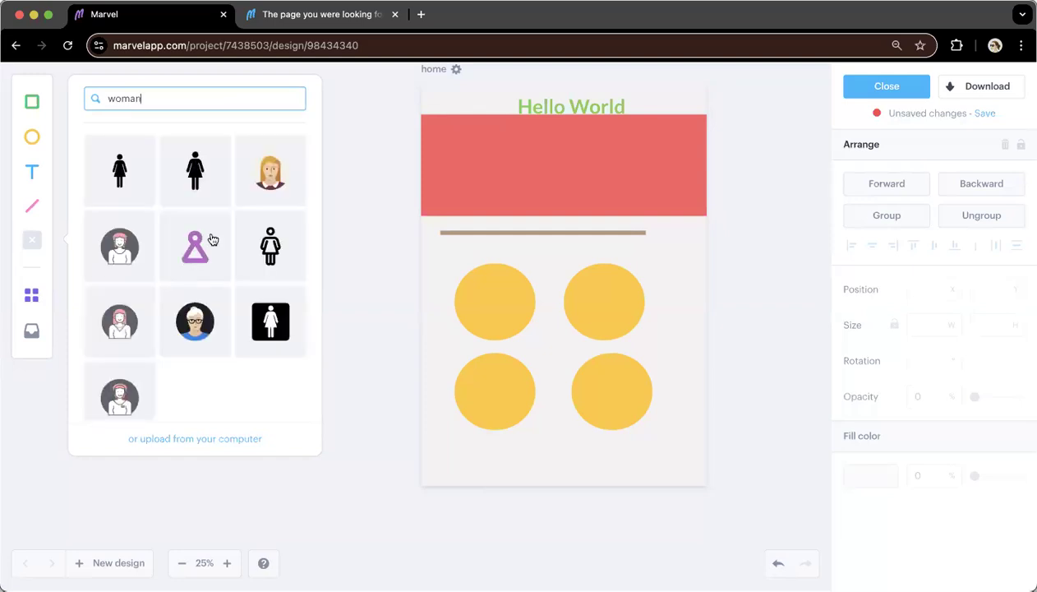
Step: Add the icon of the dark-haired woman in green and place it at the line's right end, about 336 by 336 at X 1031, Y 676
scroll(212, 239, down, 2)
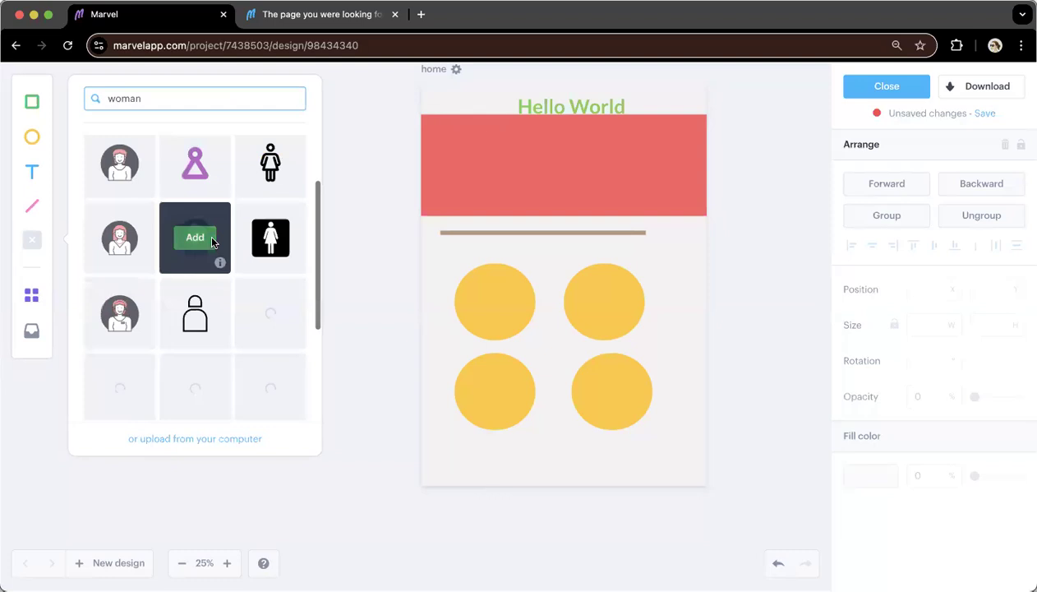
scroll(211, 240, down, 3)
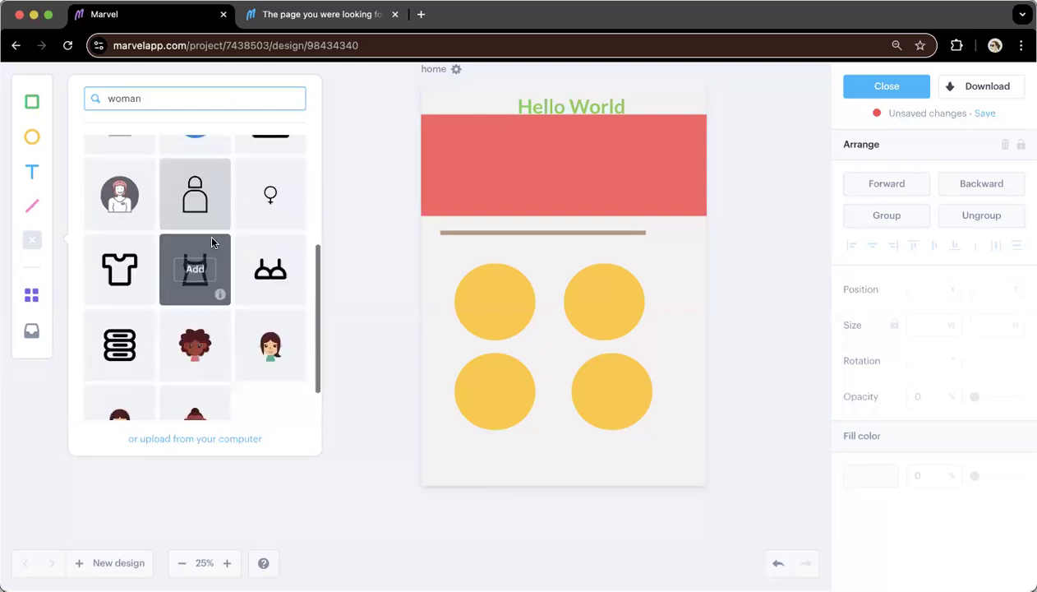
scroll(210, 323, down, 2)
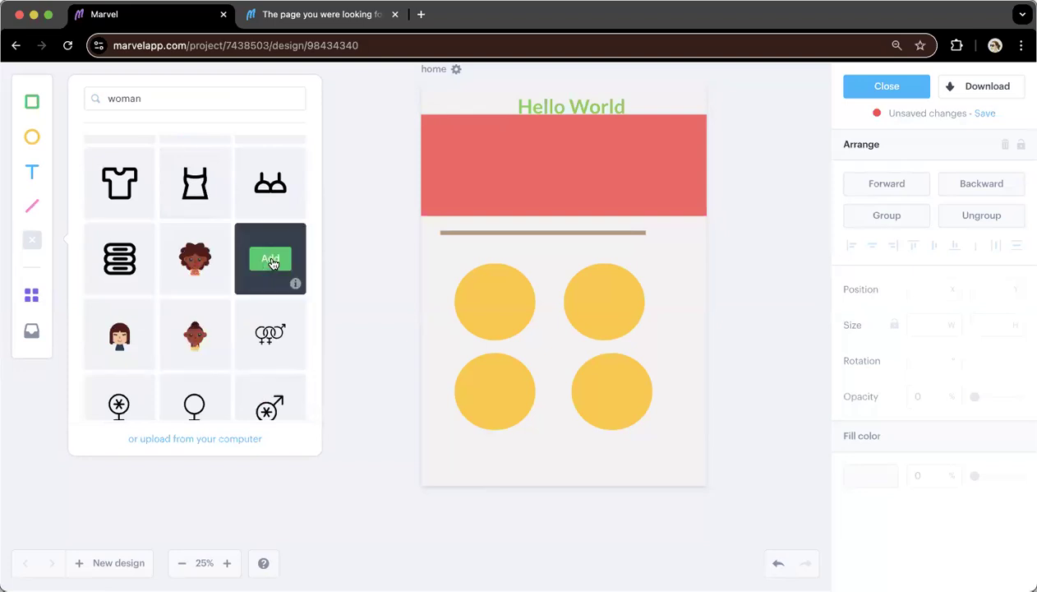
drag(272, 262, 416, 327)
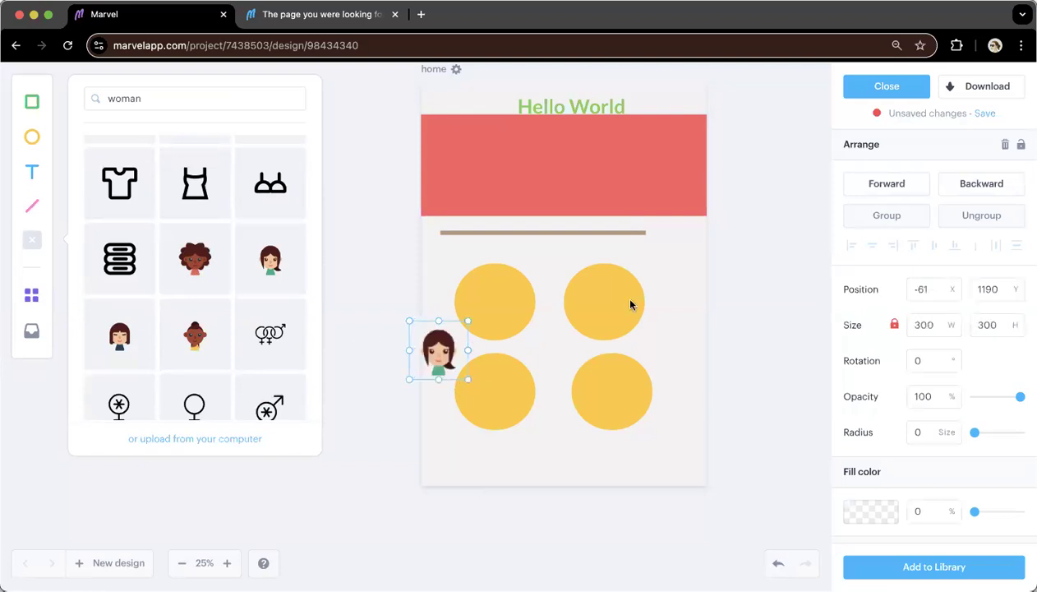
drag(448, 358, 664, 257)
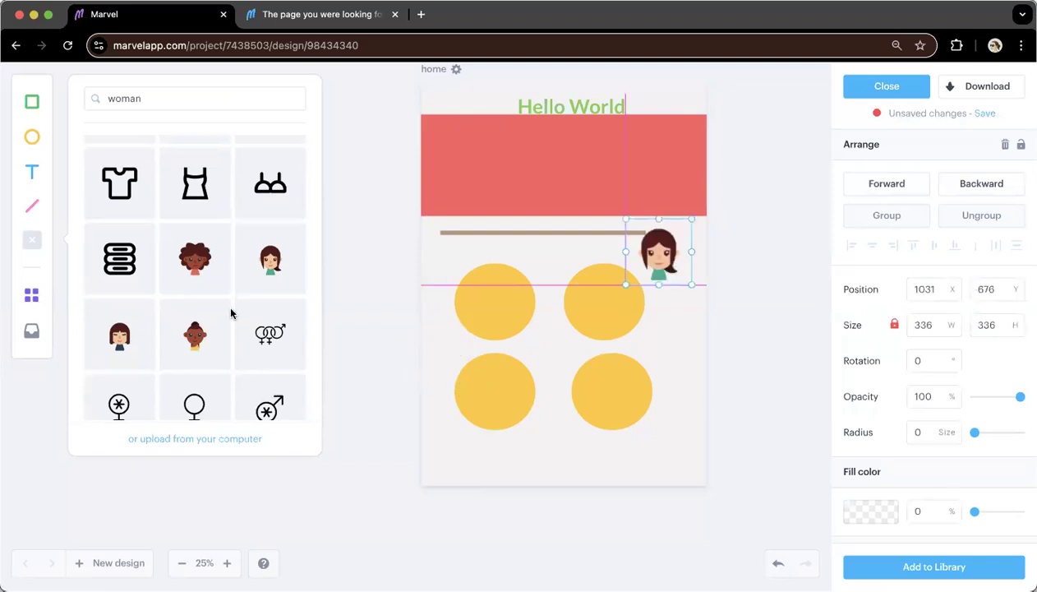
Step: Upload the photo of the seated woman, shrink it to about 388 by 582 and place it over the upper-left circle at X 97, Y 748
scroll(231, 312, down, 1)
scroll(197, 396, down, 1)
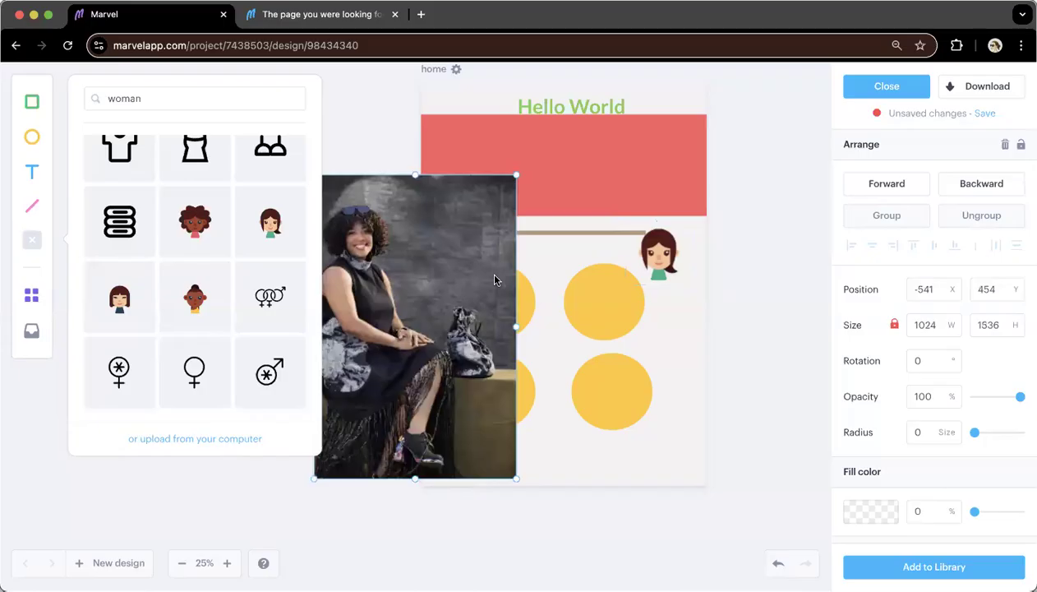
drag(451, 240, 575, 248)
drag(618, 199, 524, 309)
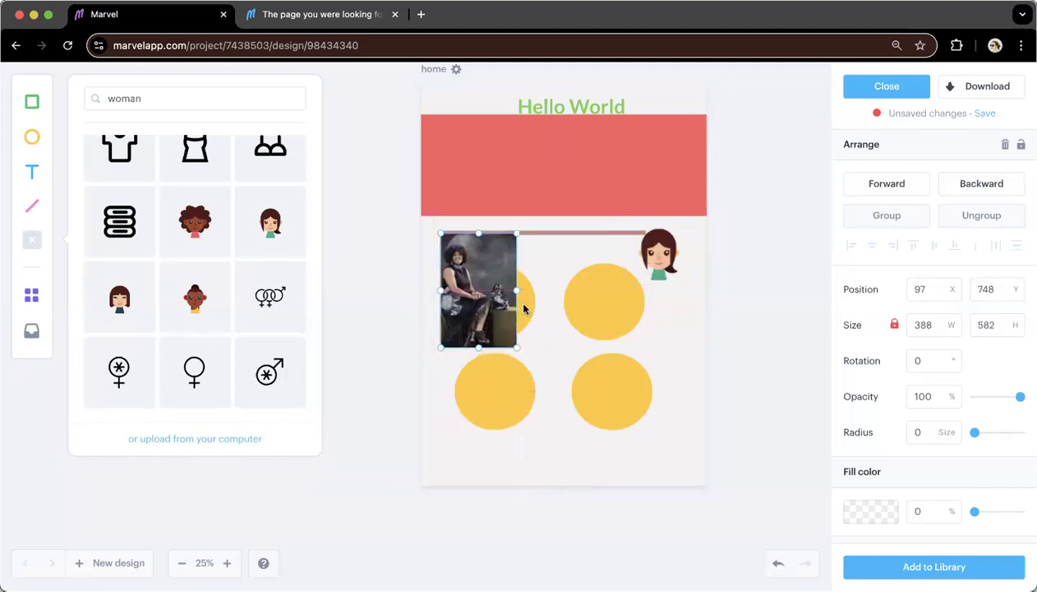
click(355, 358)
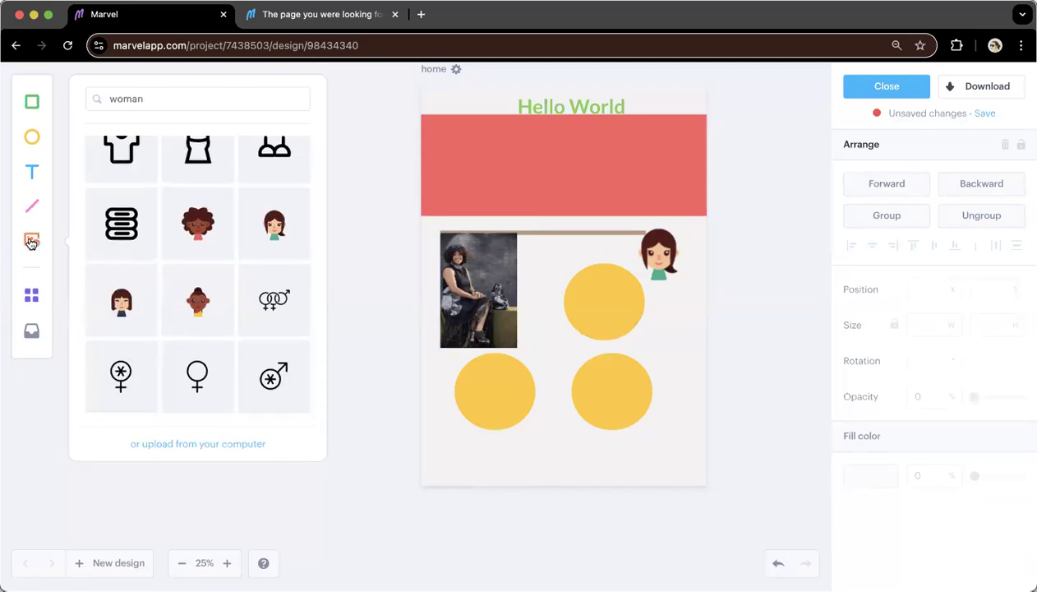
Step: Add the stacked-towels icon, enlarge it to about 528 by 528 and place it over the lower-right circle at about X 839, Y 1284
click(31, 243)
click(30, 243)
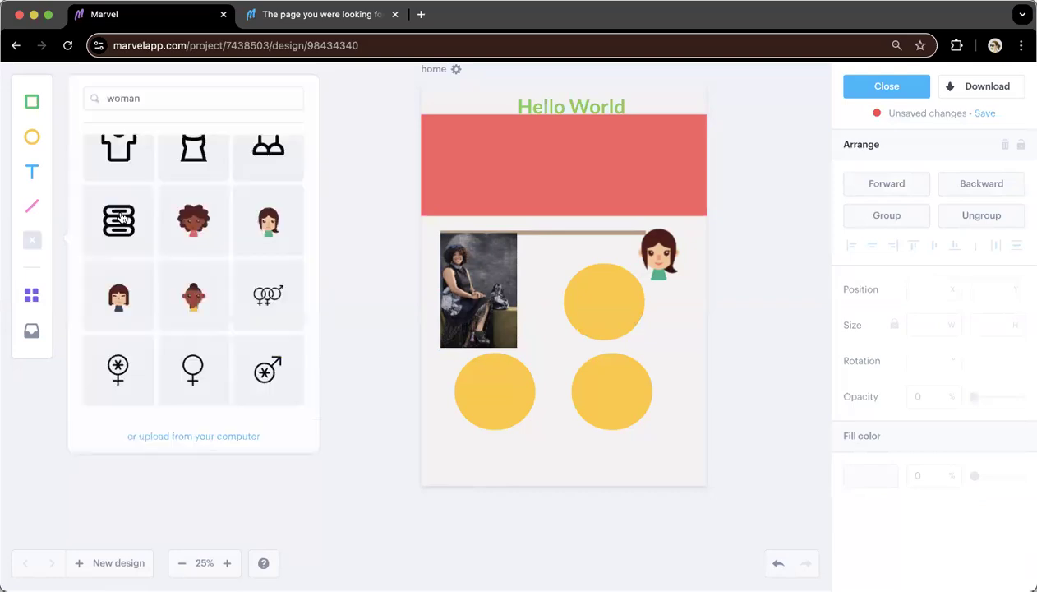
click(121, 218)
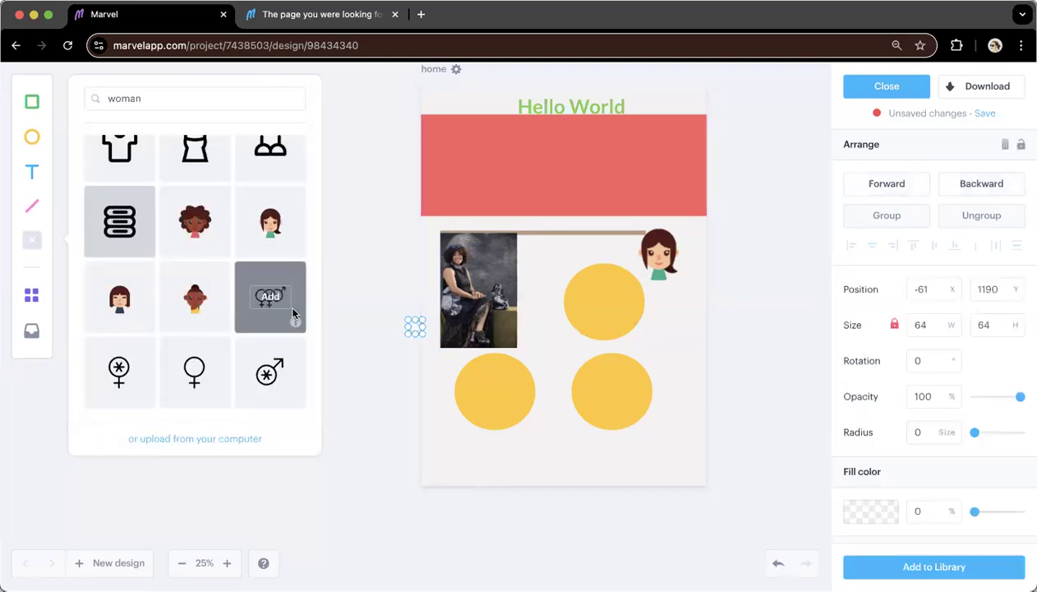
drag(513, 416, 532, 427)
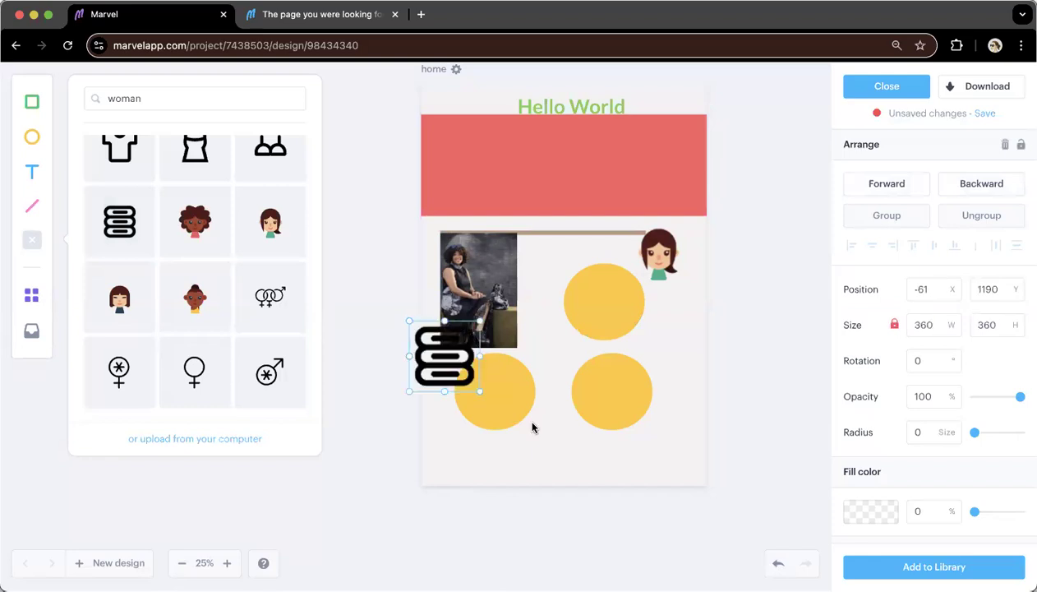
drag(426, 365, 622, 337)
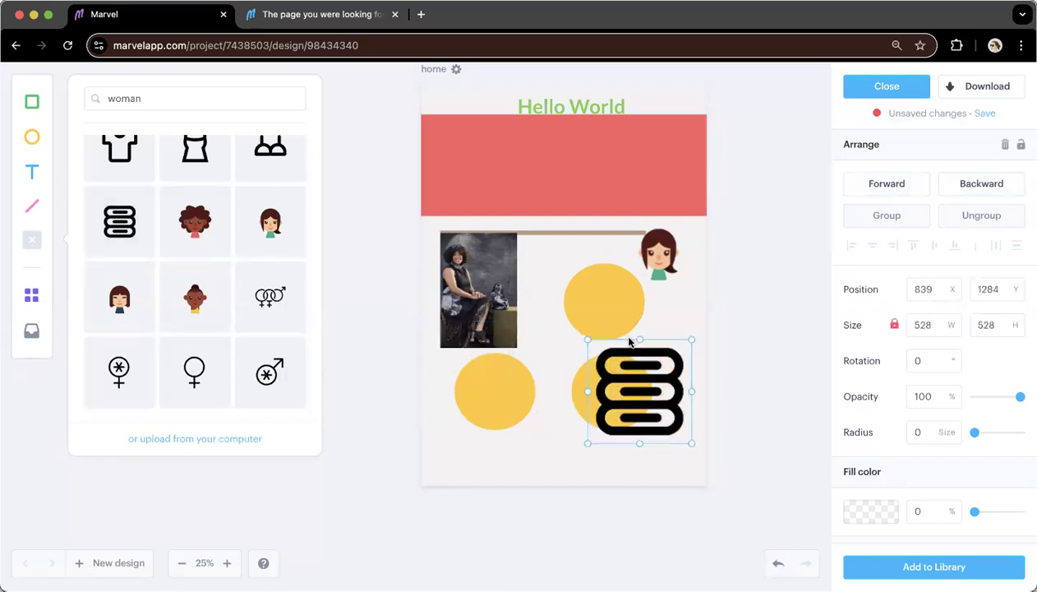
Step: Shrink the stacked-towels icon to 172 by 172 at X 83, Y 1742, then clear the icon search and close the library
drag(691, 339, 447, 452)
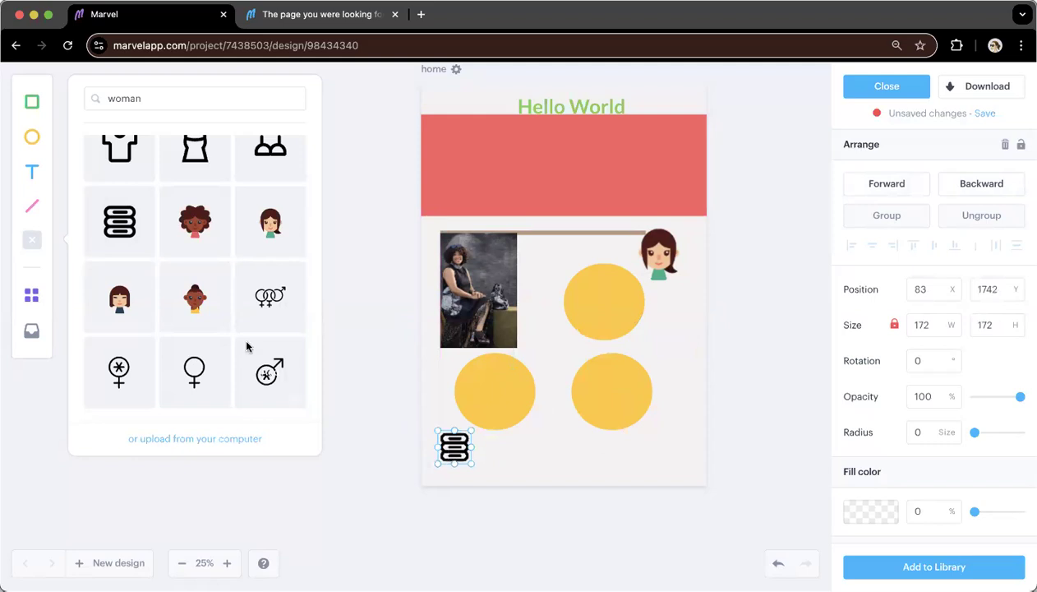
mouse_move(205, 369)
click(129, 97)
double_click(129, 97)
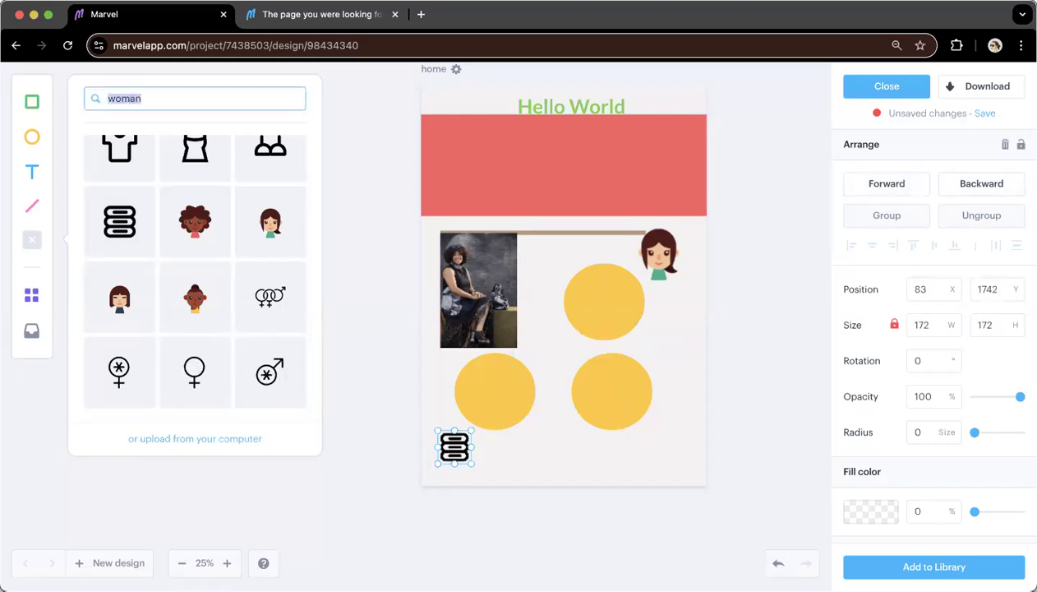
key(BackSpace)
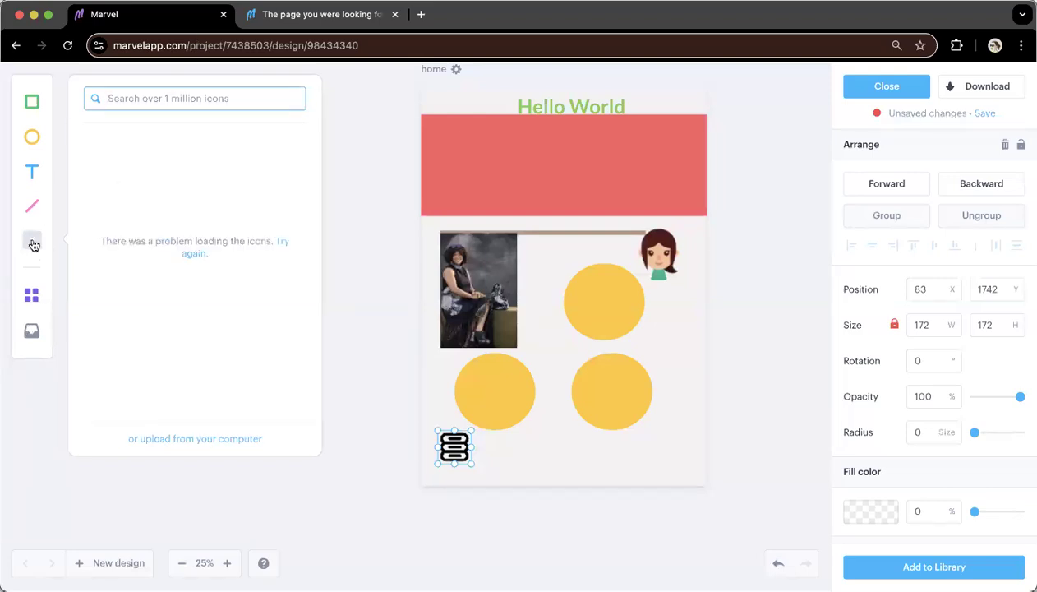
click(32, 240)
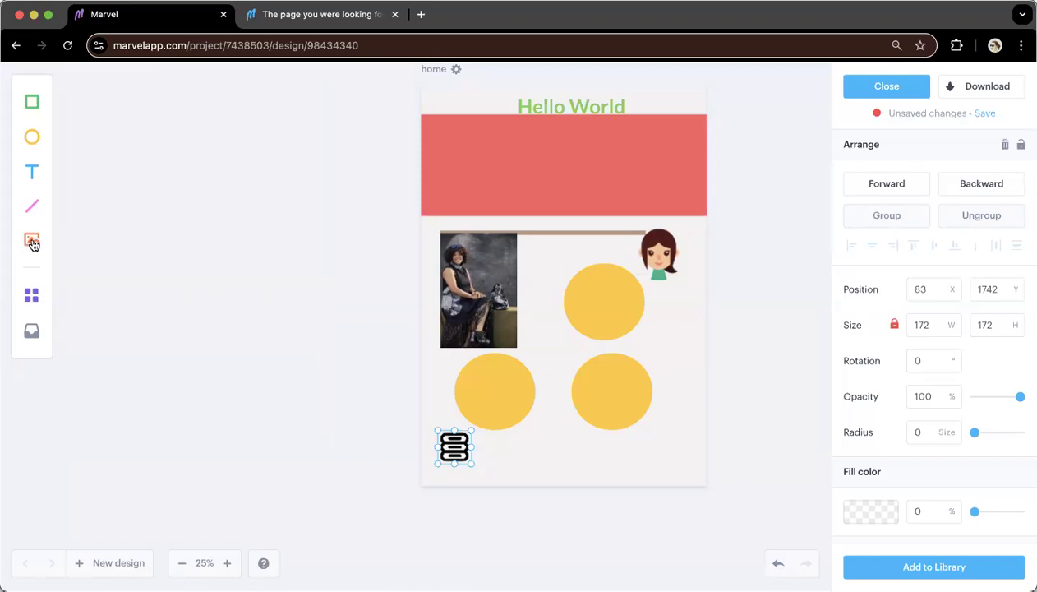
Step: Add a Title 1 web component on the red banner and set its text size to 48 px
click(32, 296)
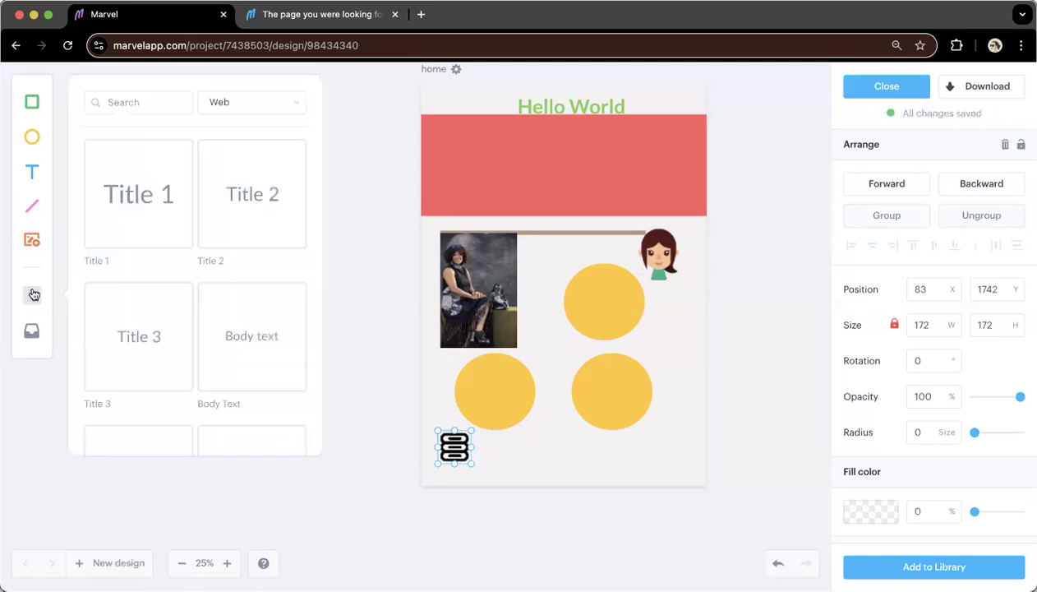
mouse_move(144, 132)
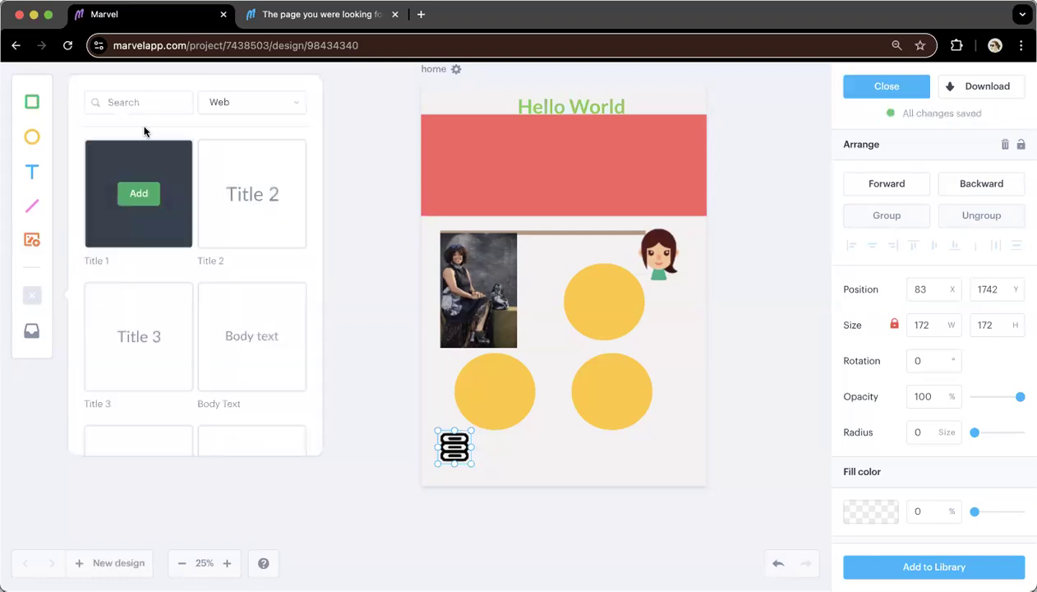
click(151, 193)
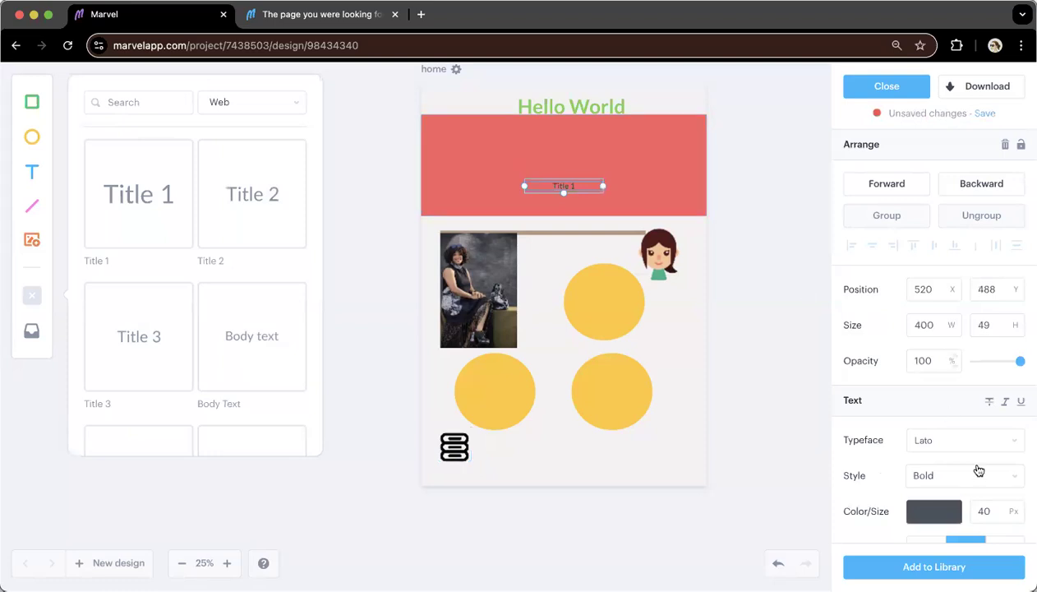
scroll(974, 465, down, 2)
click(1008, 446)
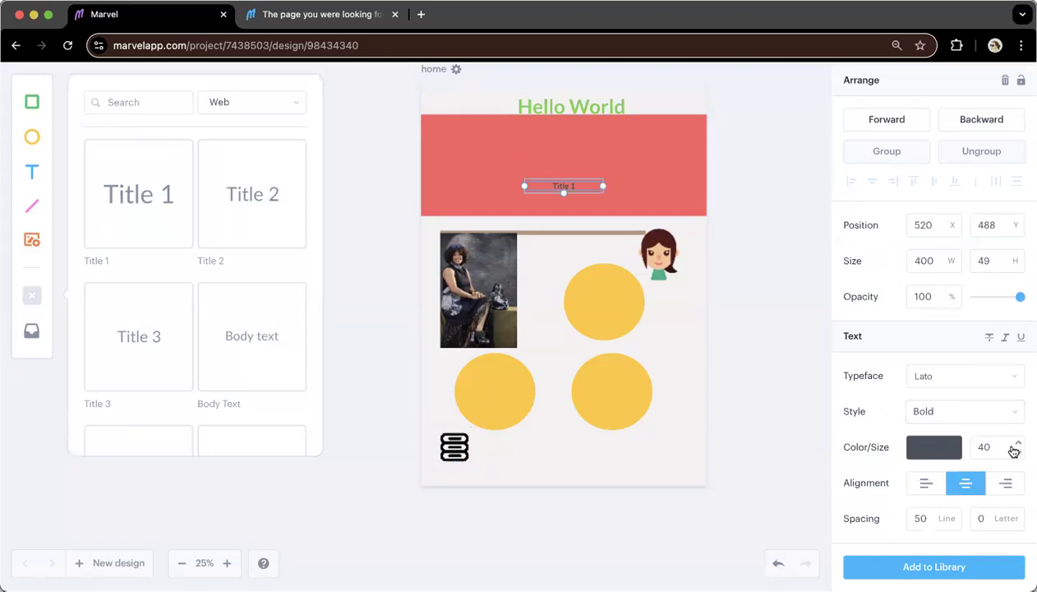
key(Up)
key(Up)
key(Up)
key(Up)
key(Up)
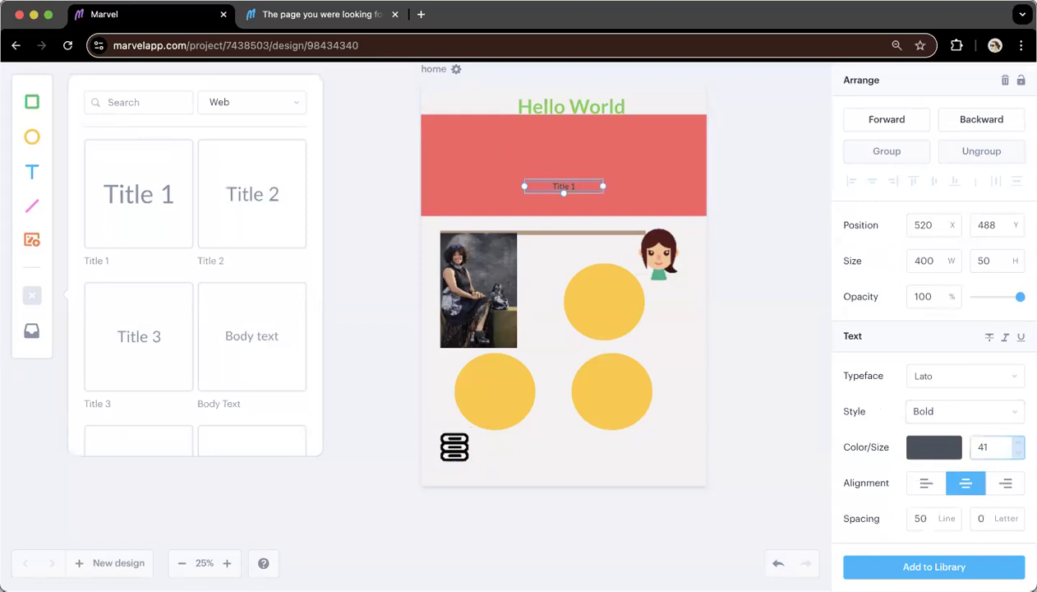
key(Up)
key(Up)
key(Up)
Step: Add a filled Button web component and place it just below the horizontal line at about X 566, Y 794
scroll(203, 325, down, 4)
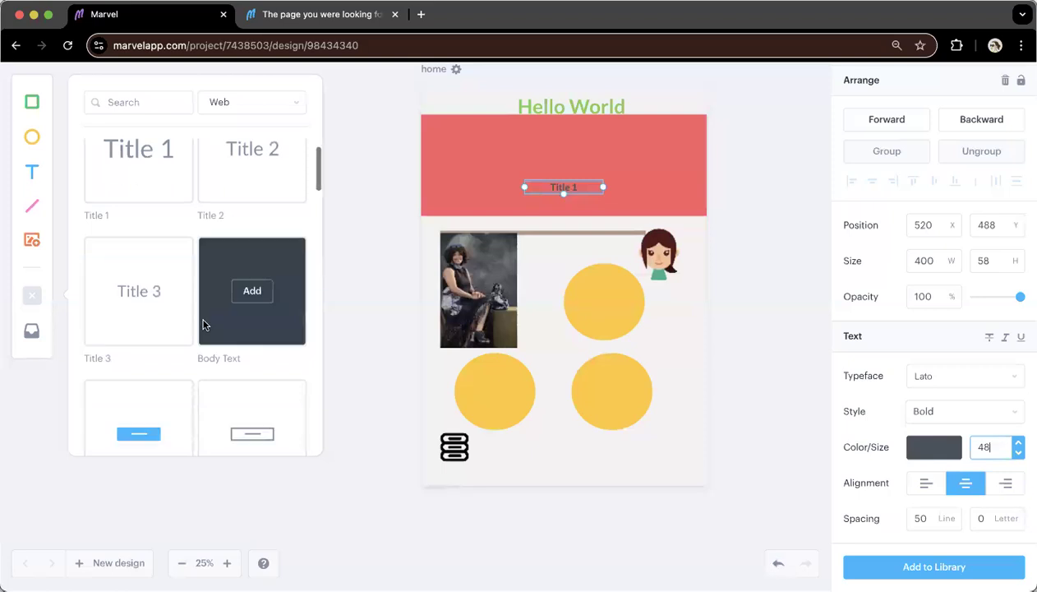
scroll(140, 286, down, 1)
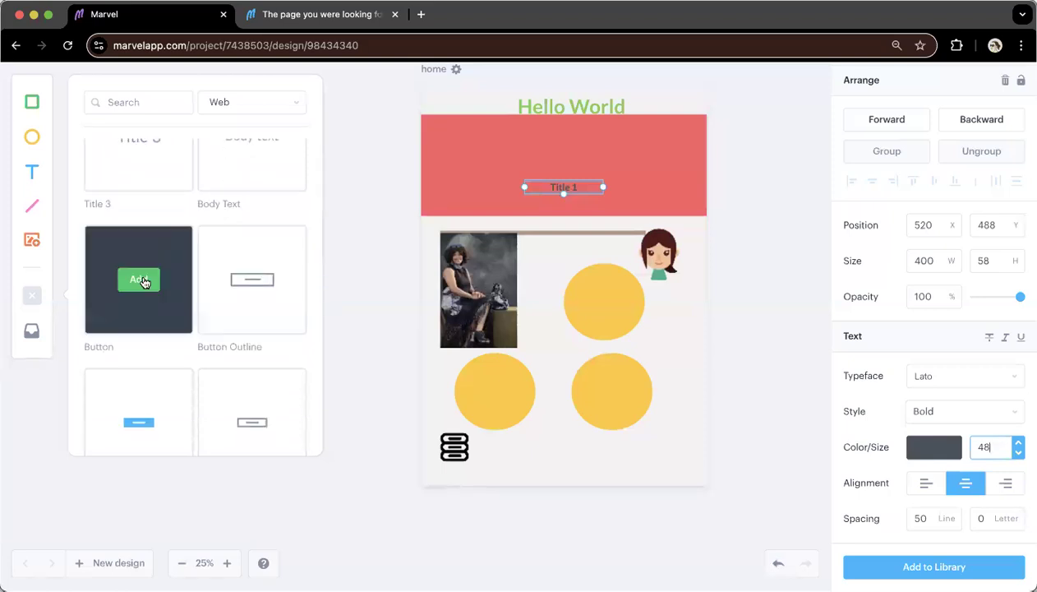
click(143, 279)
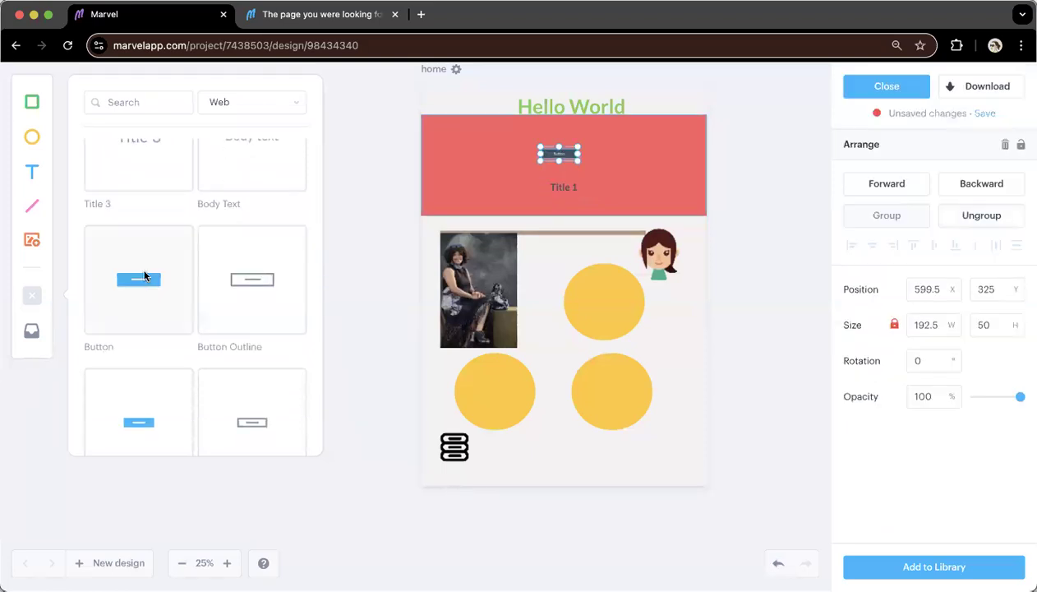
drag(561, 154, 487, 207)
drag(591, 273, 552, 248)
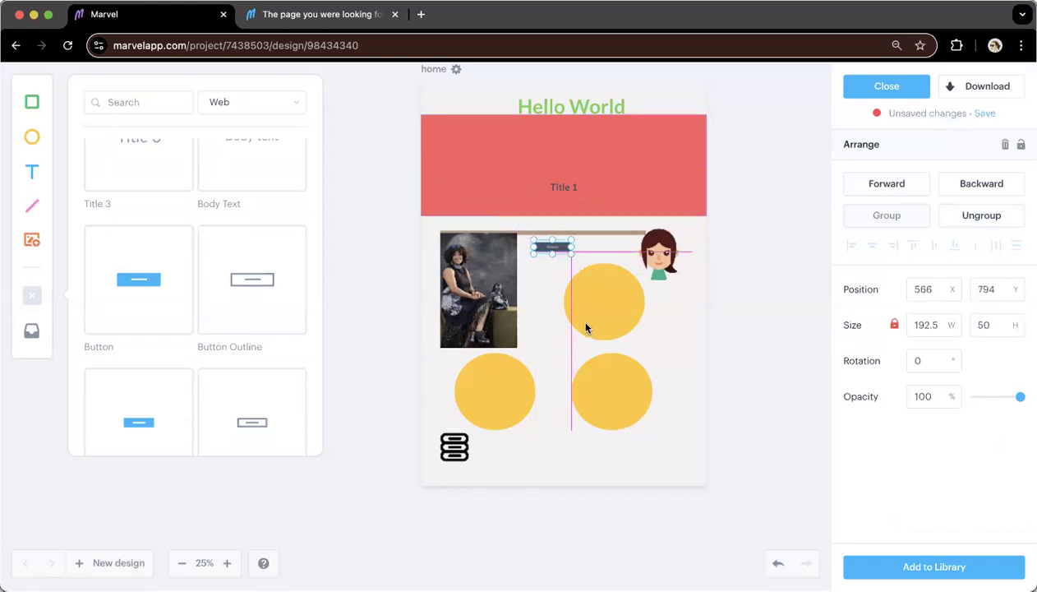
Step: Delete the three remaining yellow circles from the home screen
click(586, 328)
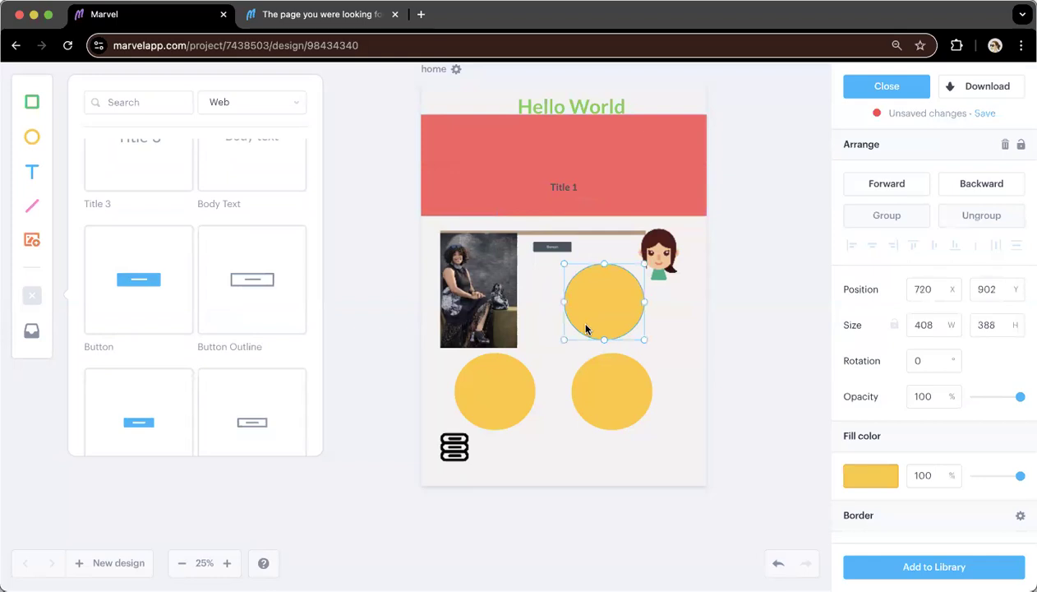
key(Delete)
click(617, 404)
key(Delete)
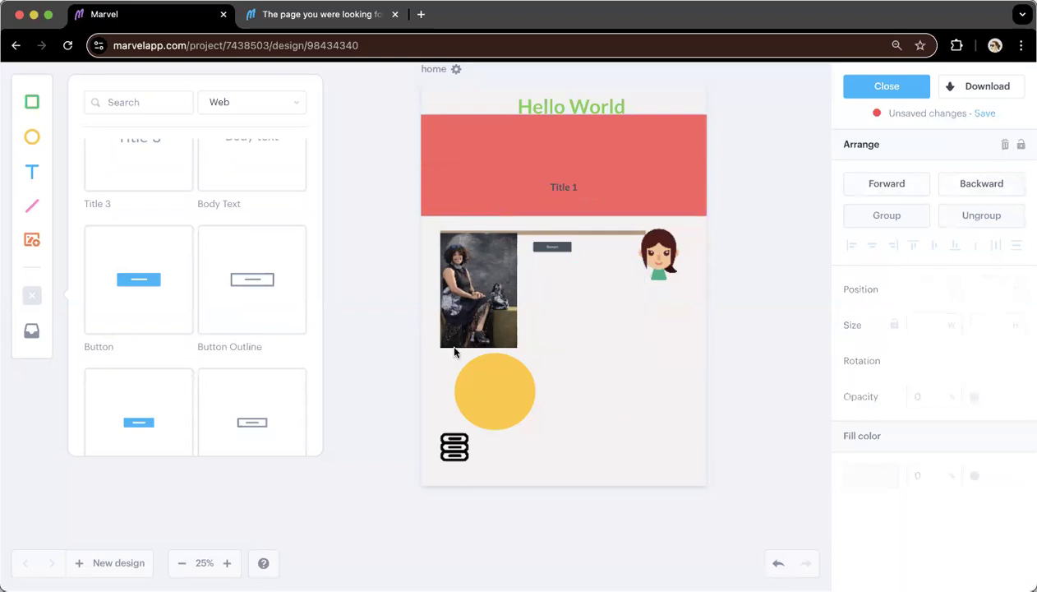
click(496, 394)
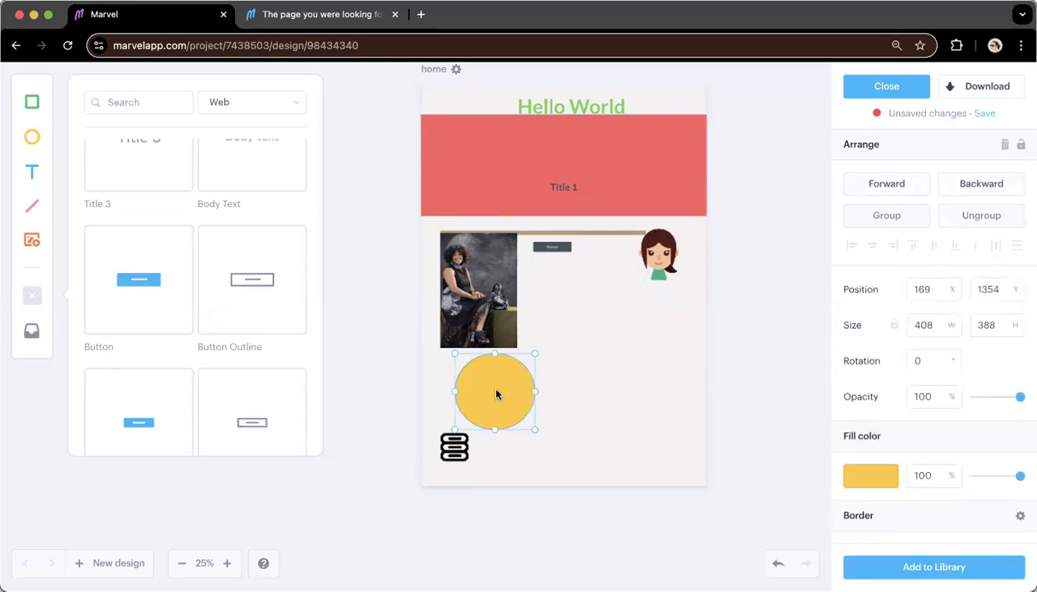
key(Delete)
Step: Enlarge the filled button to about 557 by 145, place it at X 520, Y 1330, and select its label text
drag(483, 138, 619, 345)
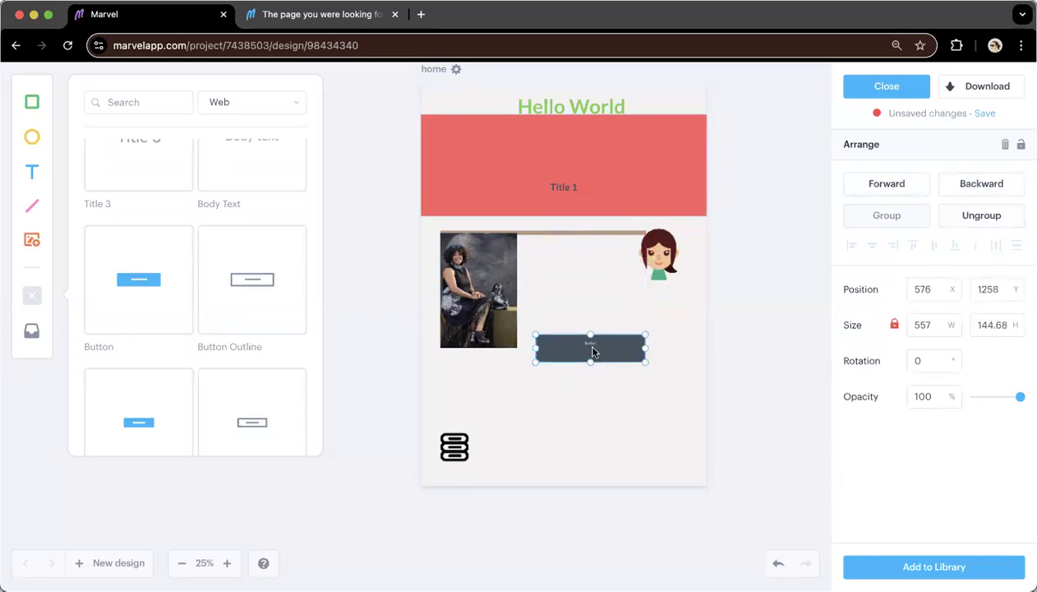
mouse_move(597, 355)
mouse_down()
mouse_move(567, 356)
mouse_move(586, 366)
mouse_up()
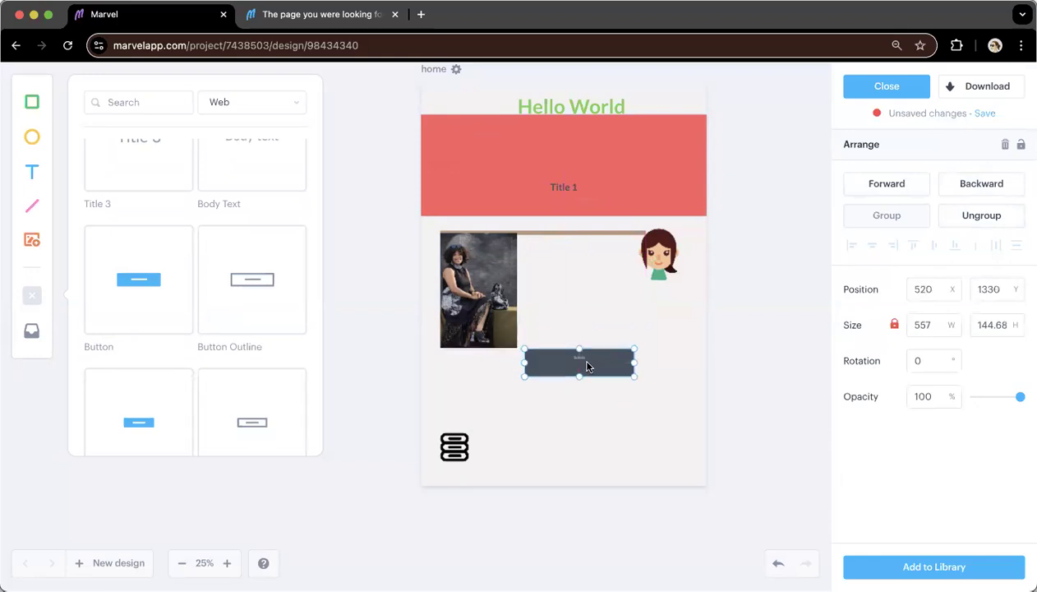
double_click(587, 366)
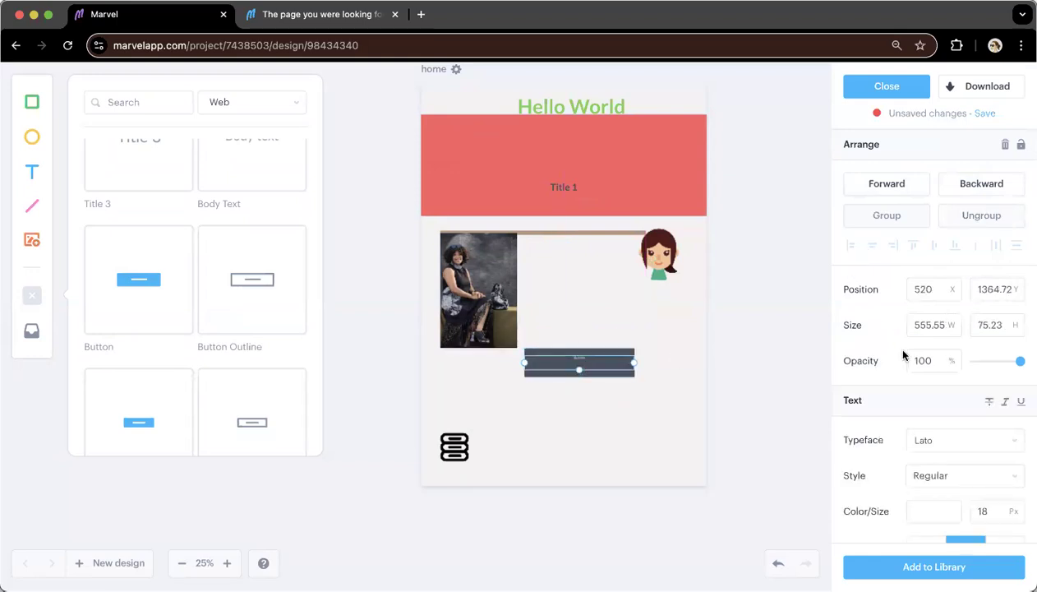
scroll(903, 354, down, 2)
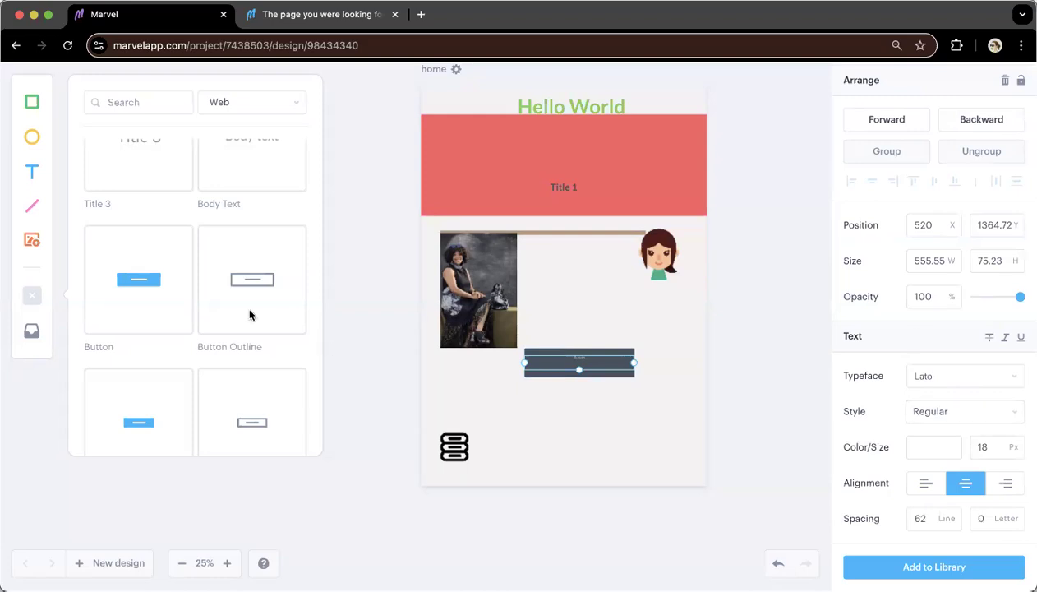
Step: Add a Button Outline component, enlarge it to about 476 by 126 and place it above the filled button at X 838, Y 1070
mouse_move(256, 281)
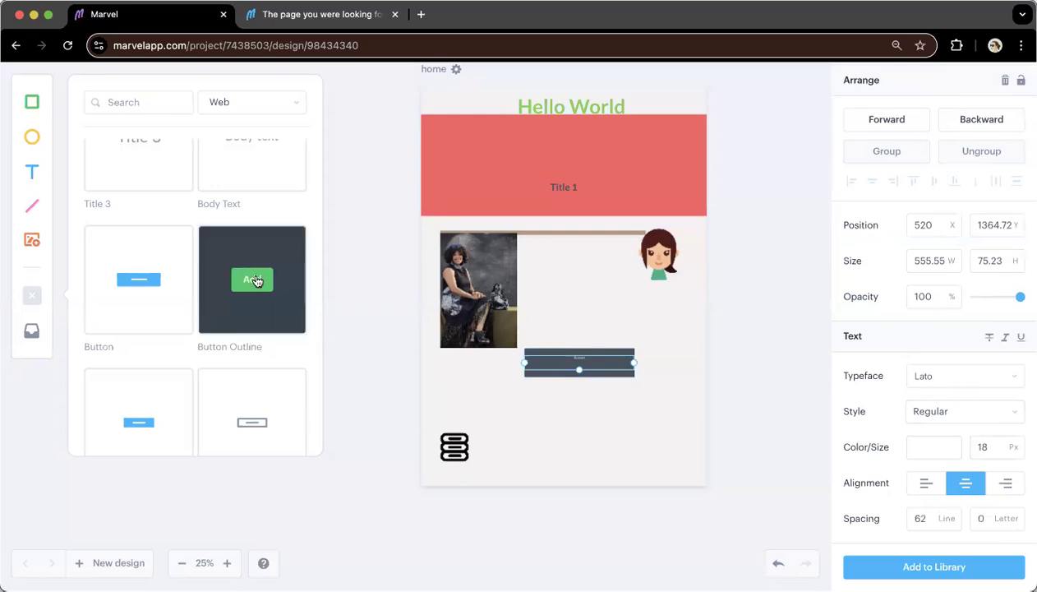
click(256, 281)
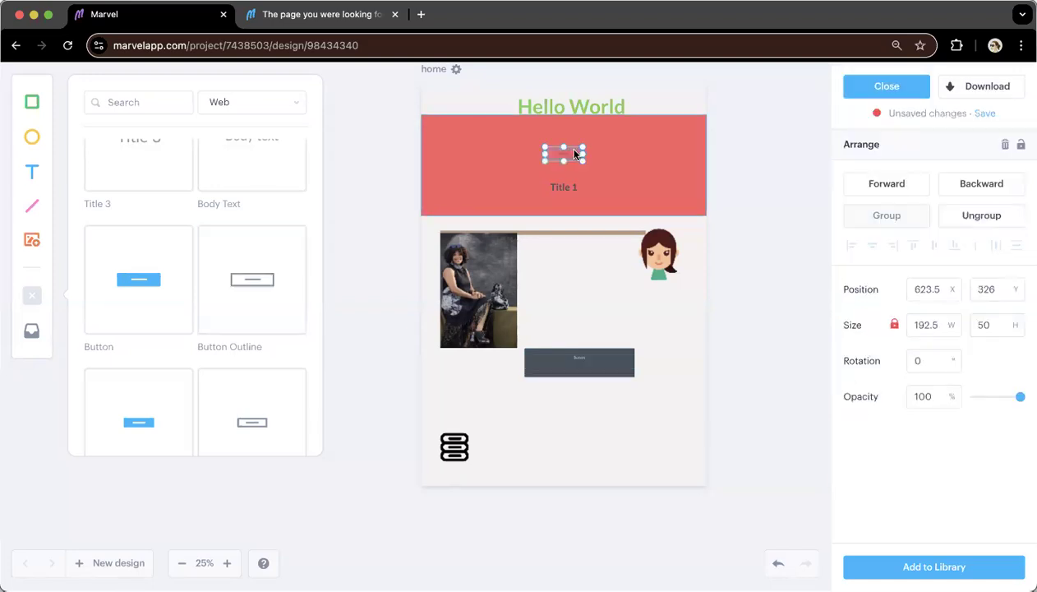
drag(574, 154, 685, 329)
click(686, 328)
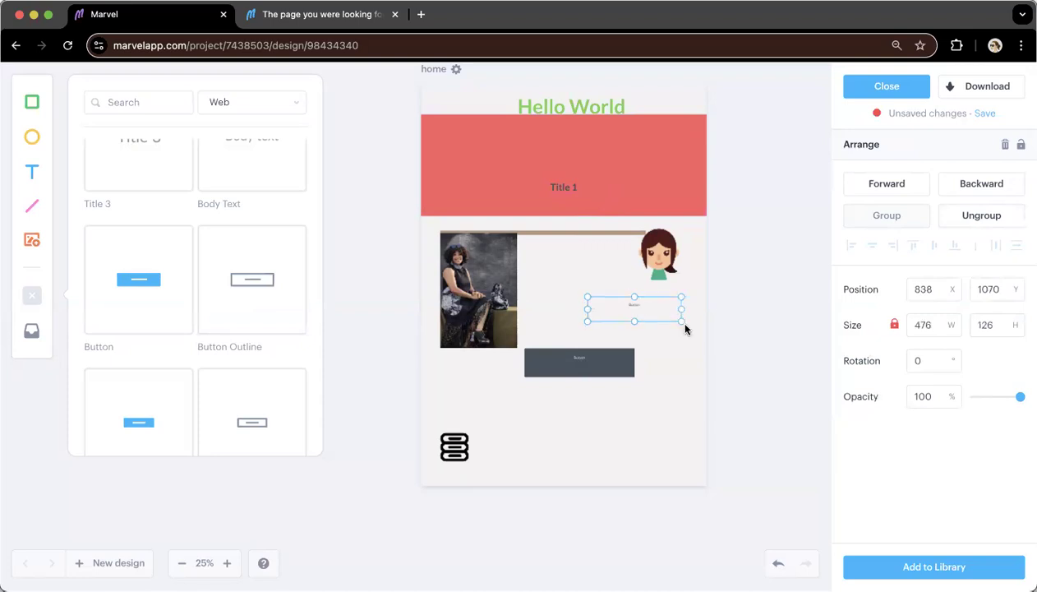
Step: Set the outlined button's label text size to 40 px
click(633, 307)
click(633, 307)
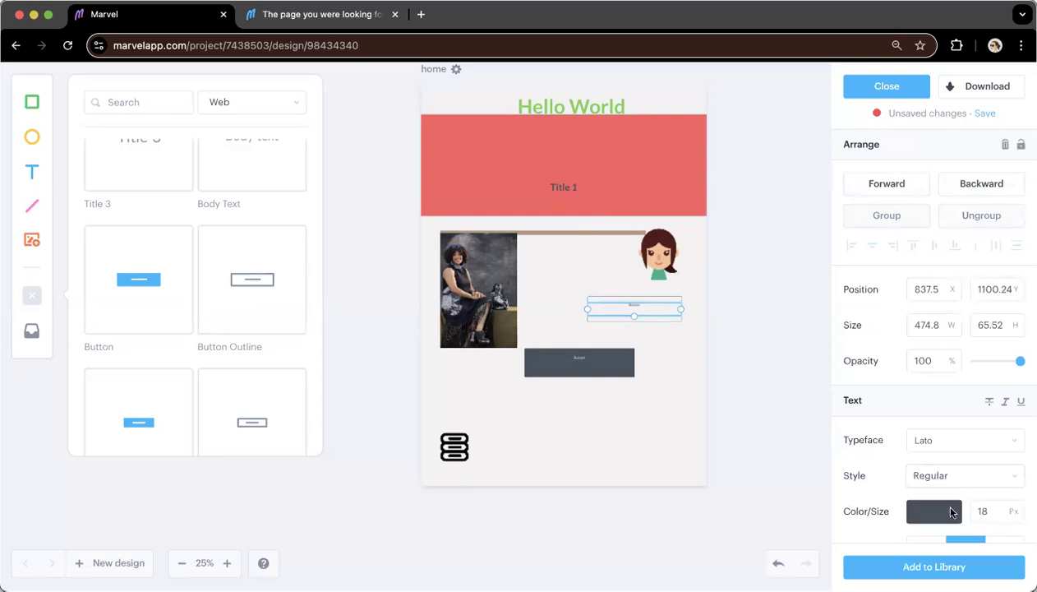
scroll(991, 449, down, 2)
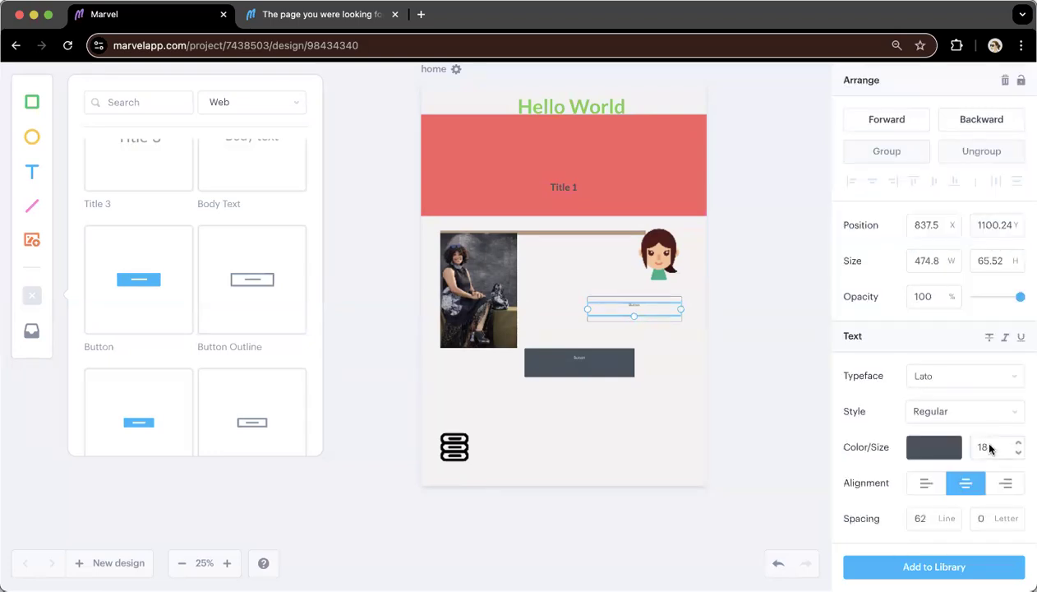
double_click(991, 448)
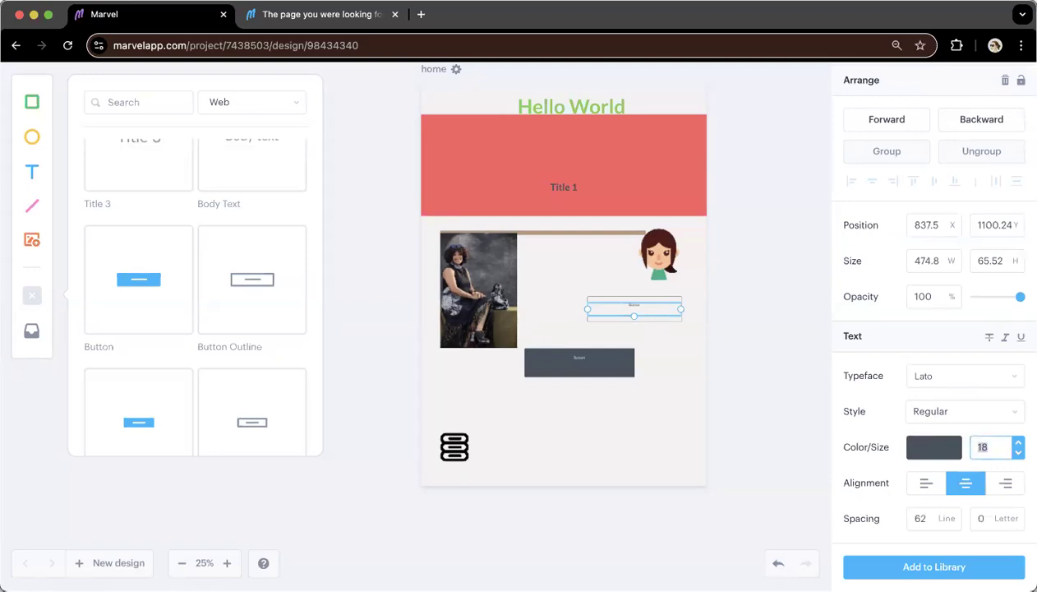
text(80)
key(BackSpace)
key(BackSpace)
text(40)
click(668, 308)
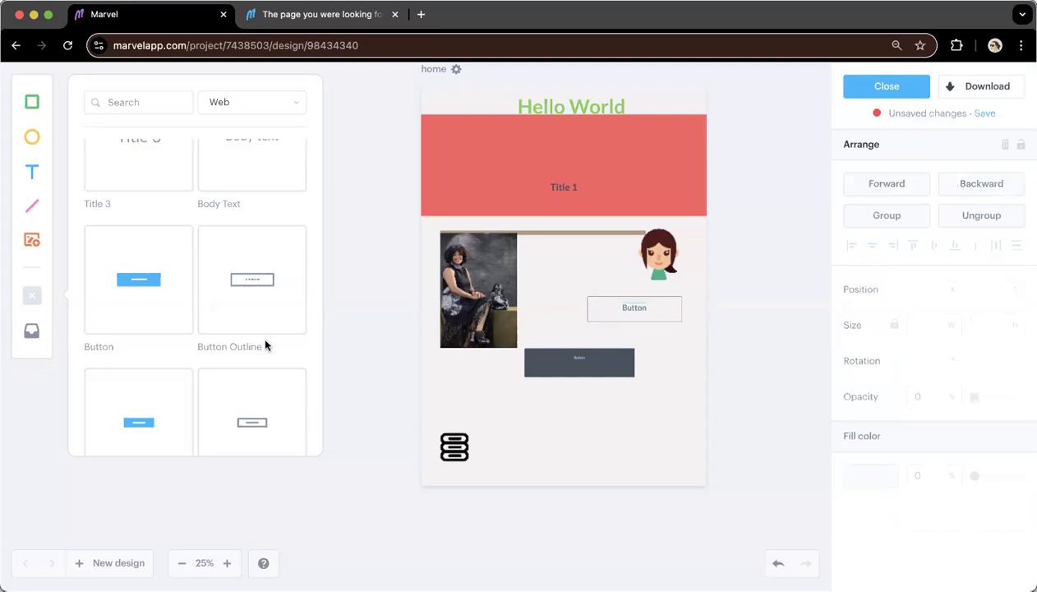
Step: Add a Pagination component, enlarge it to about 897 by 134 and place it beside the towels icon at X 390, Y 1779
scroll(264, 345, down, 5)
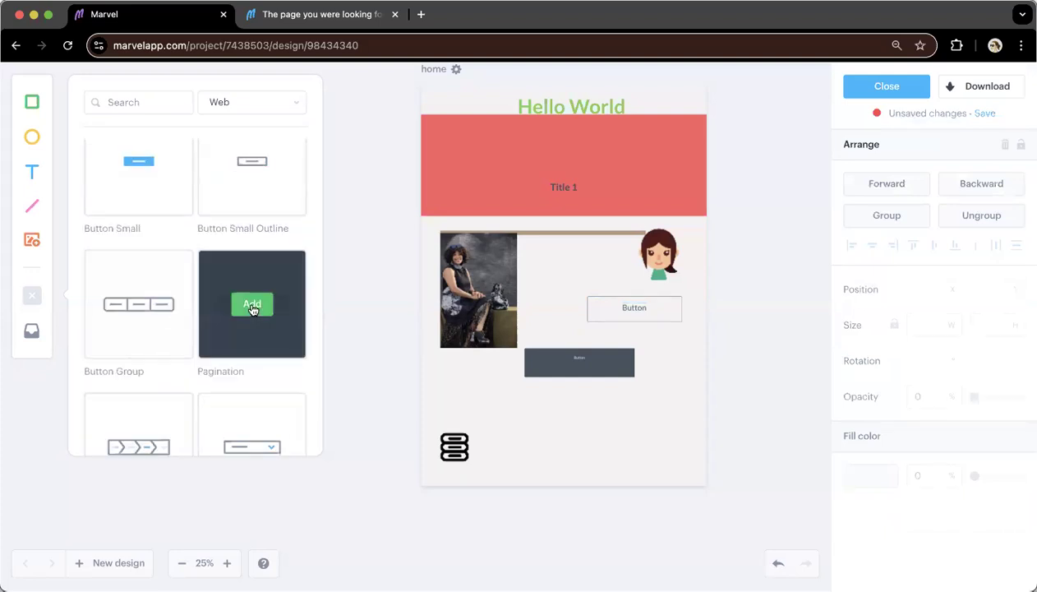
click(252, 306)
drag(590, 187, 712, 187)
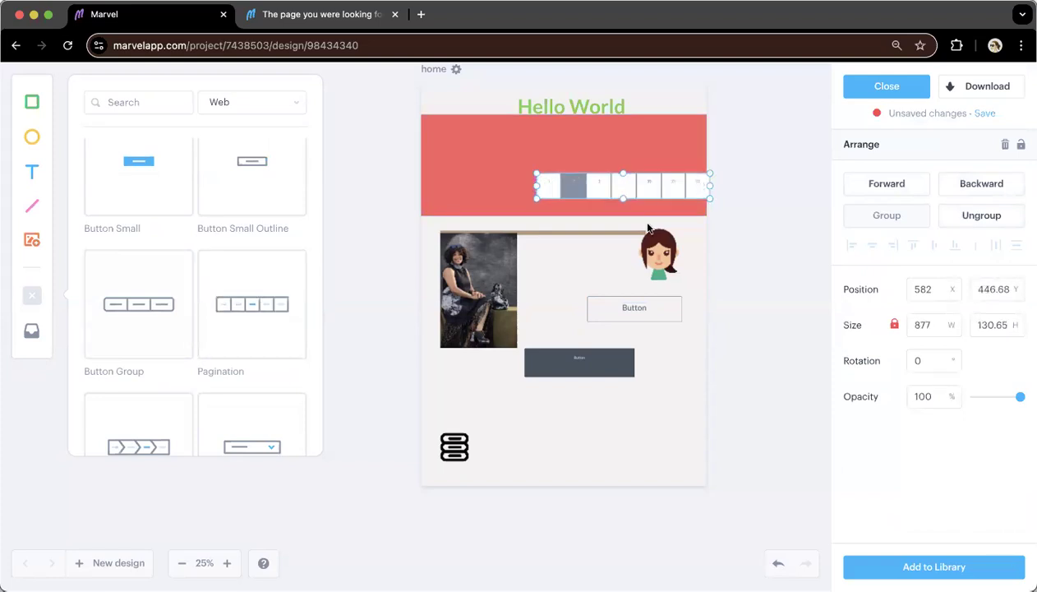
drag(626, 218, 641, 371)
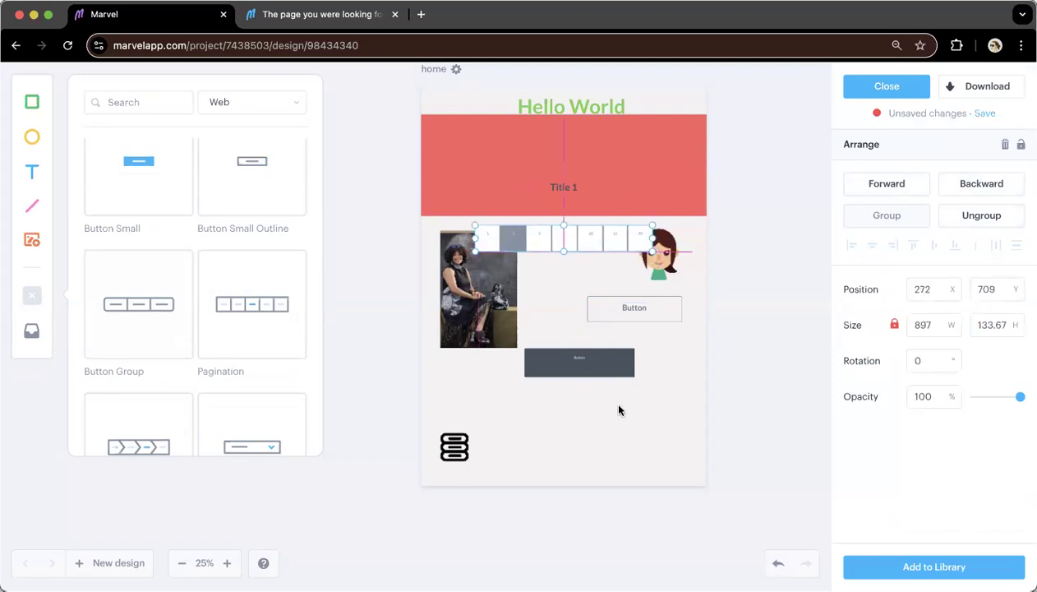
Step: Add a Dropdown Field component and place it just above the woman icon at about X 1077, Y 677
scroll(208, 326, down, 1)
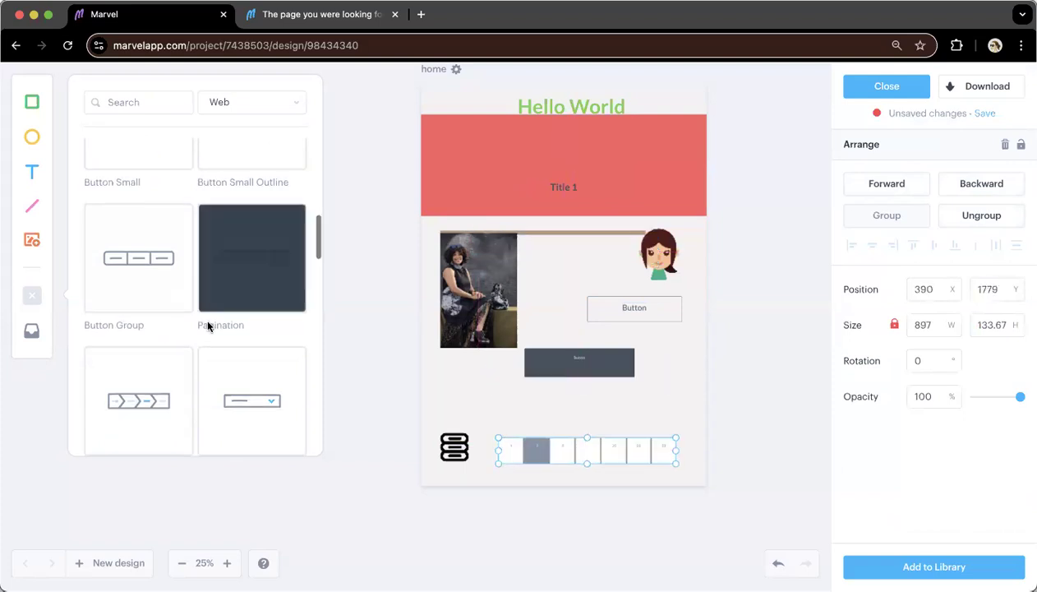
scroll(208, 326, down, 4)
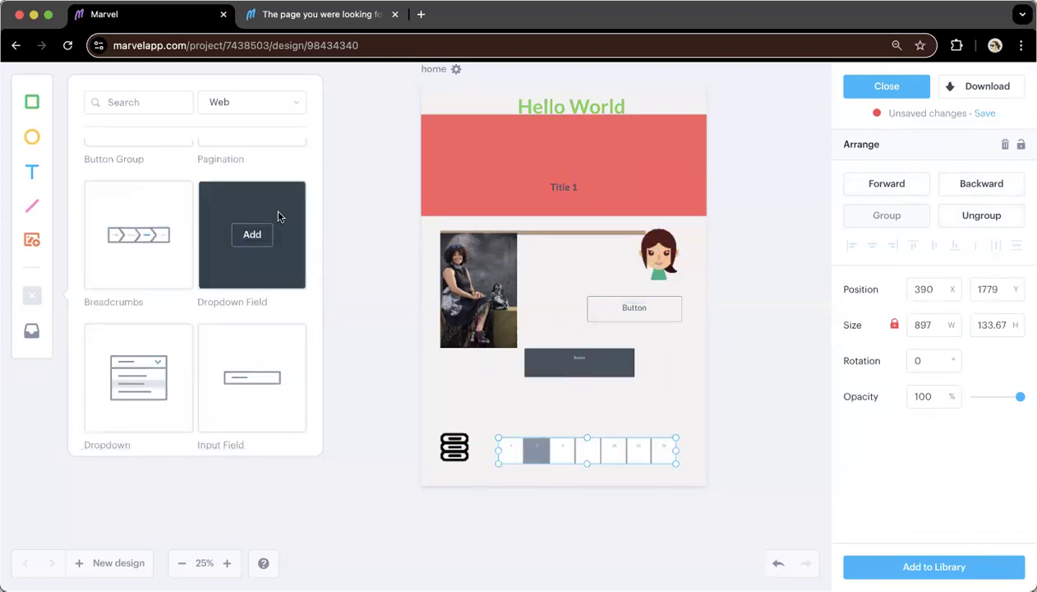
drag(261, 235, 663, 212)
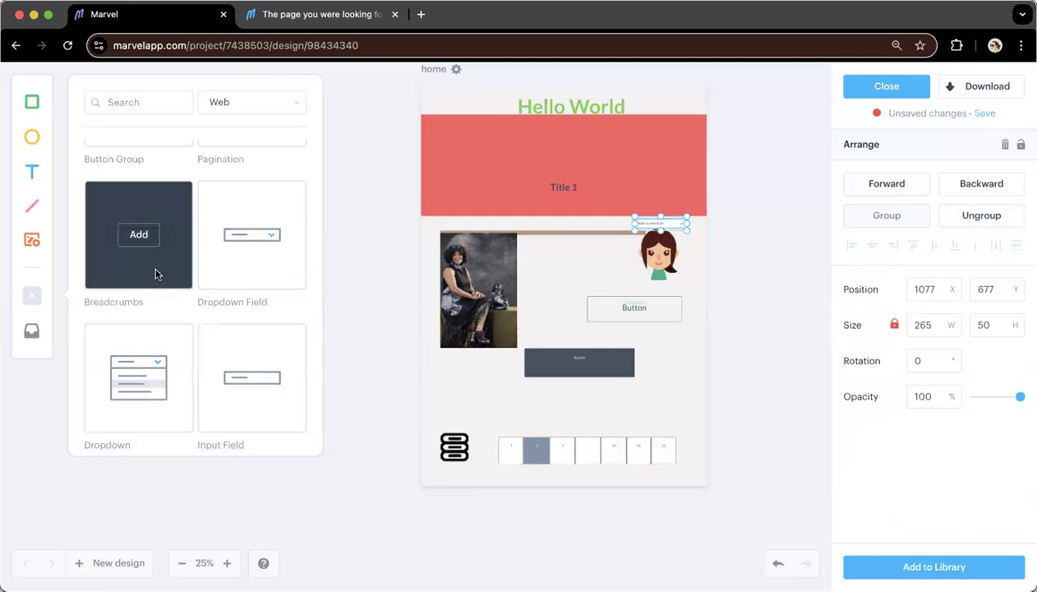
Step: Add a Popover (bottom) component from the Web set onto the red banner
scroll(156, 274, down, 5)
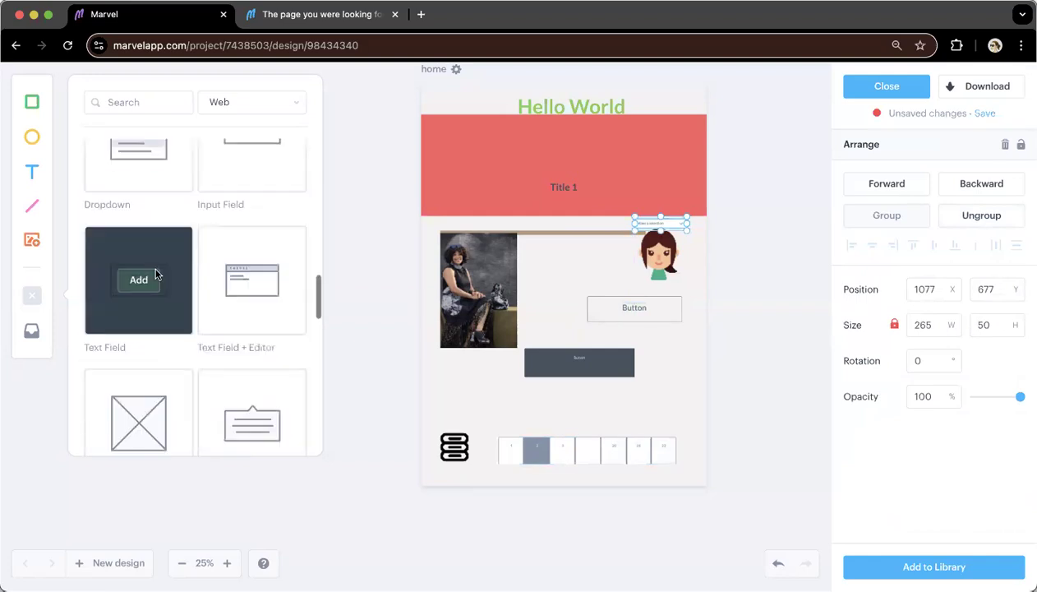
scroll(156, 274, down, 1)
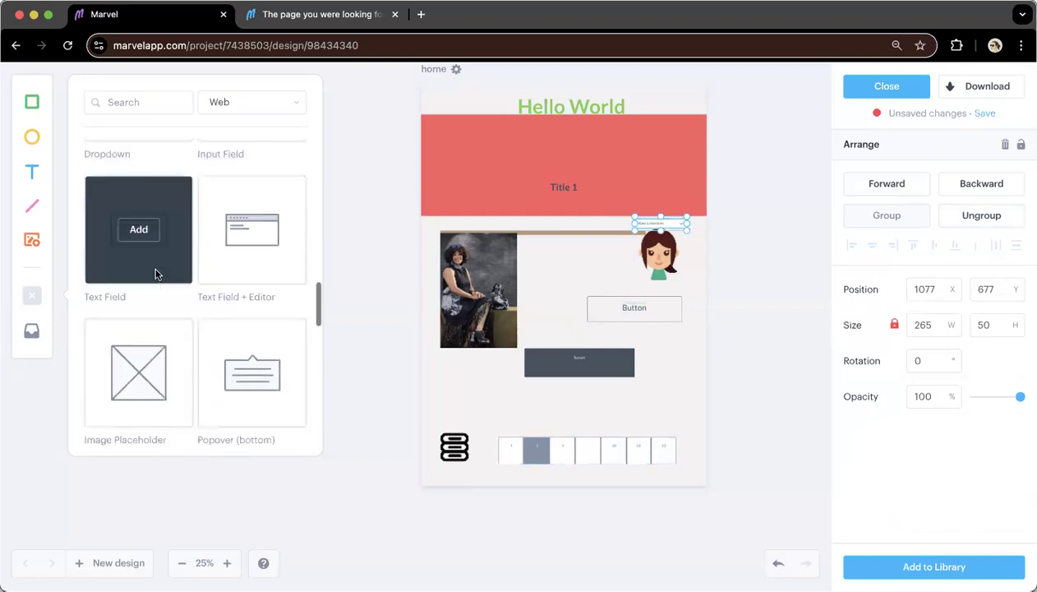
scroll(156, 274, down, 2)
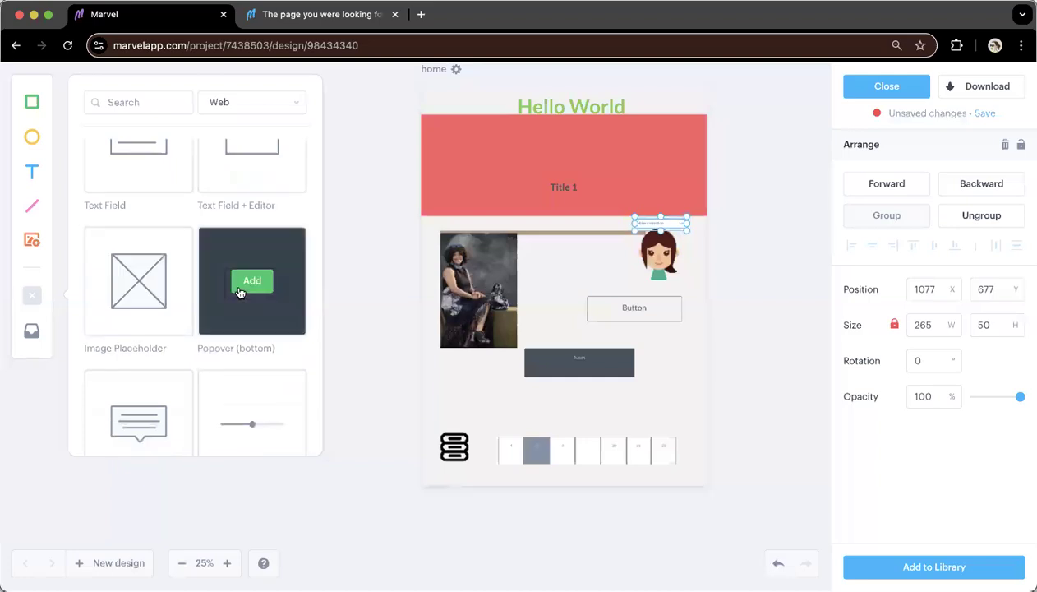
click(239, 292)
Step: Browse the remaining Web components, followed by the iPad and Android component sets
scroll(258, 366, down, 1)
scroll(258, 366, down, 8)
scroll(256, 366, down, 6)
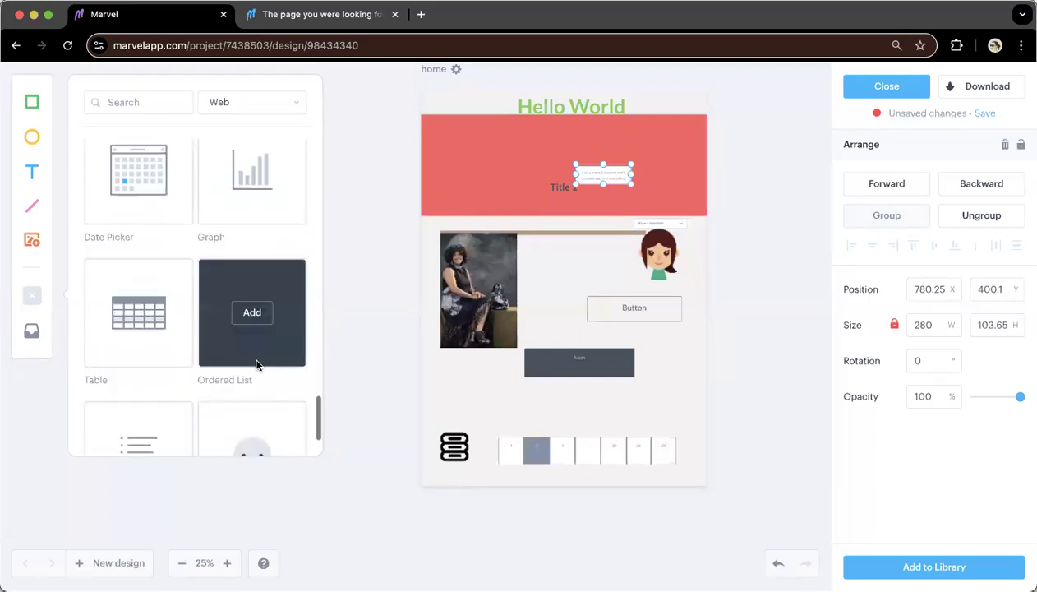
scroll(257, 365, down, 2)
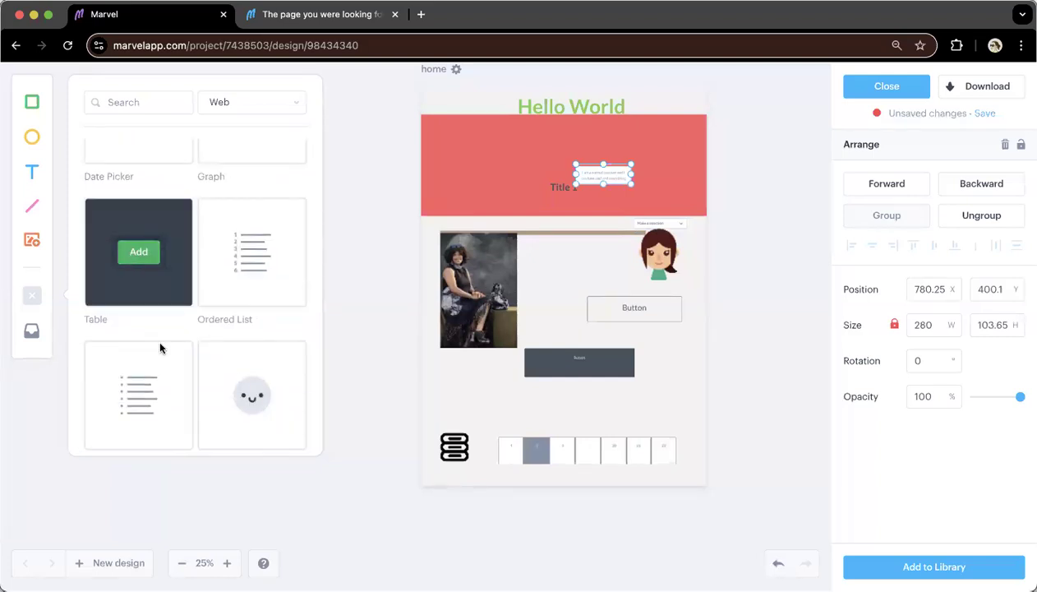
scroll(159, 343, down, 6)
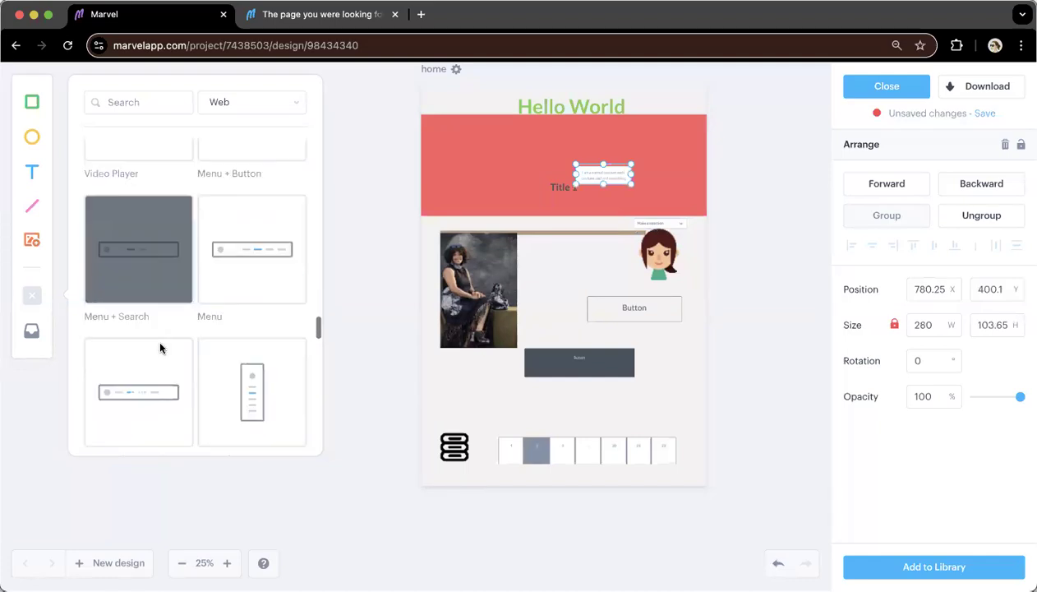
scroll(157, 341, up, 8)
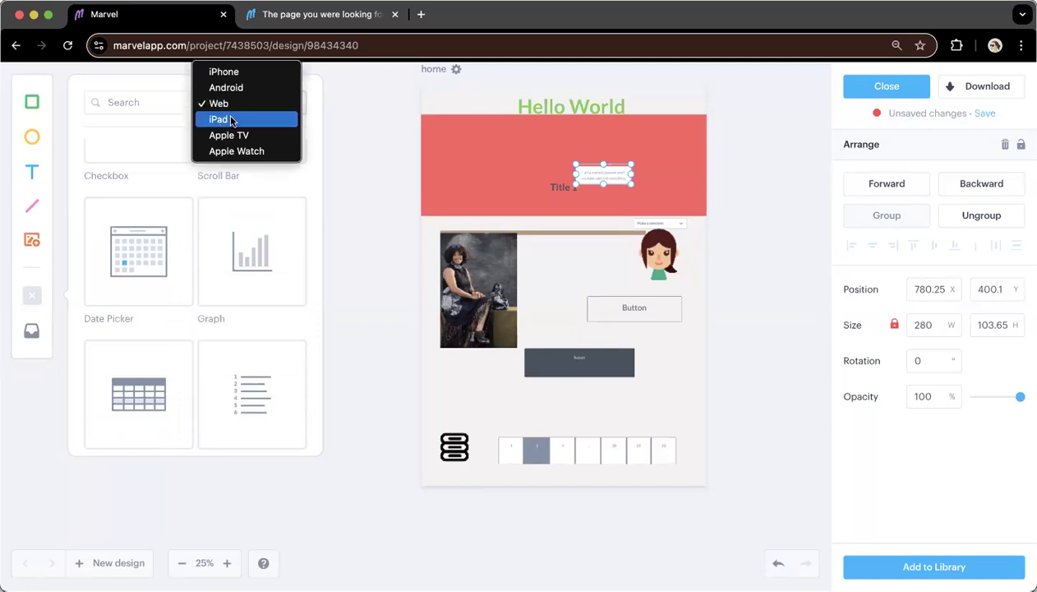
click(231, 120)
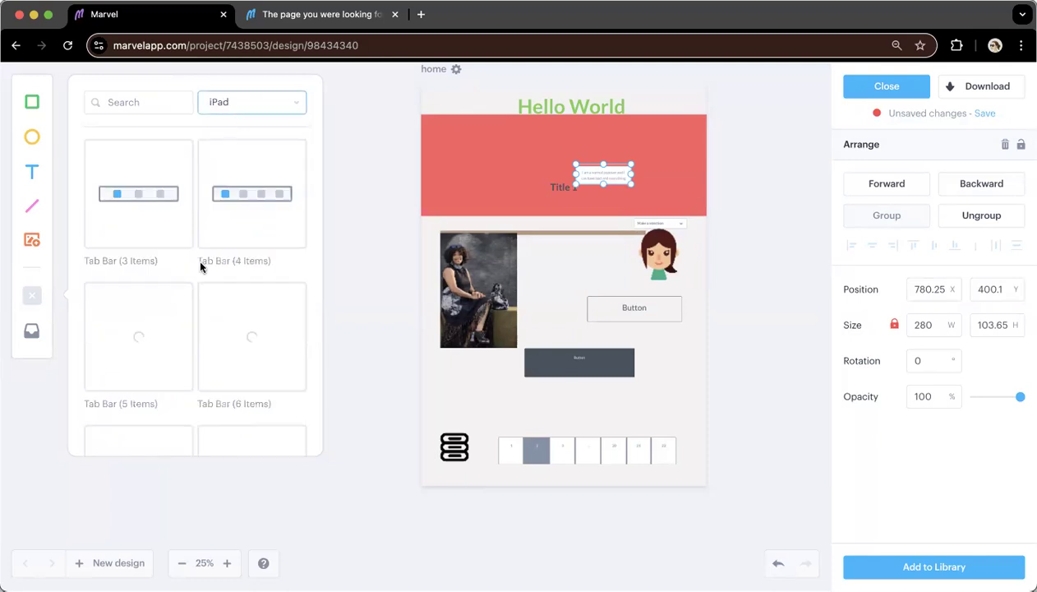
click(241, 106)
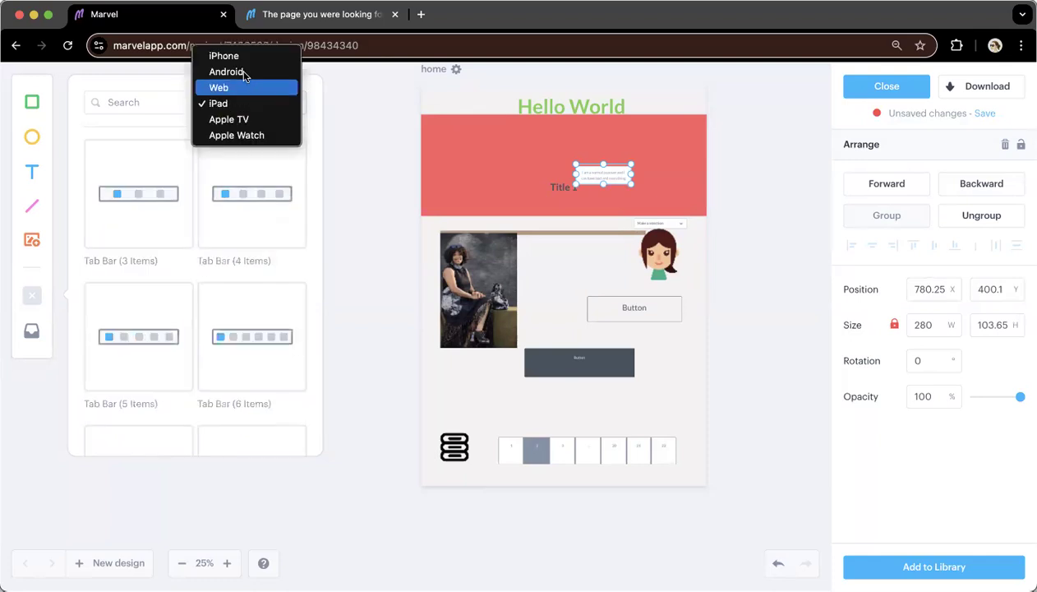
click(244, 73)
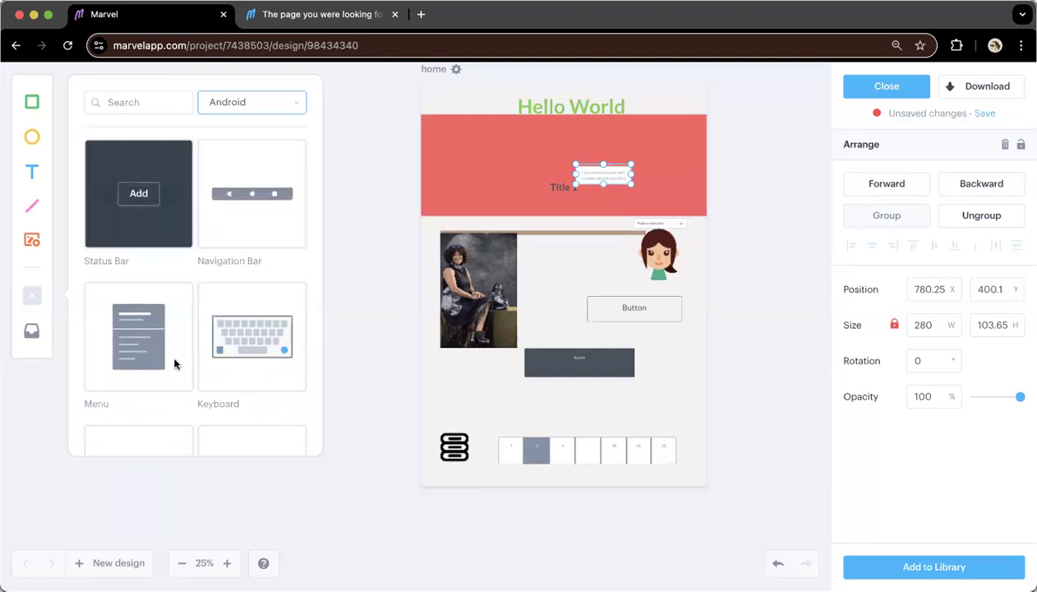
scroll(182, 353, down, 3)
scroll(182, 355, down, 1)
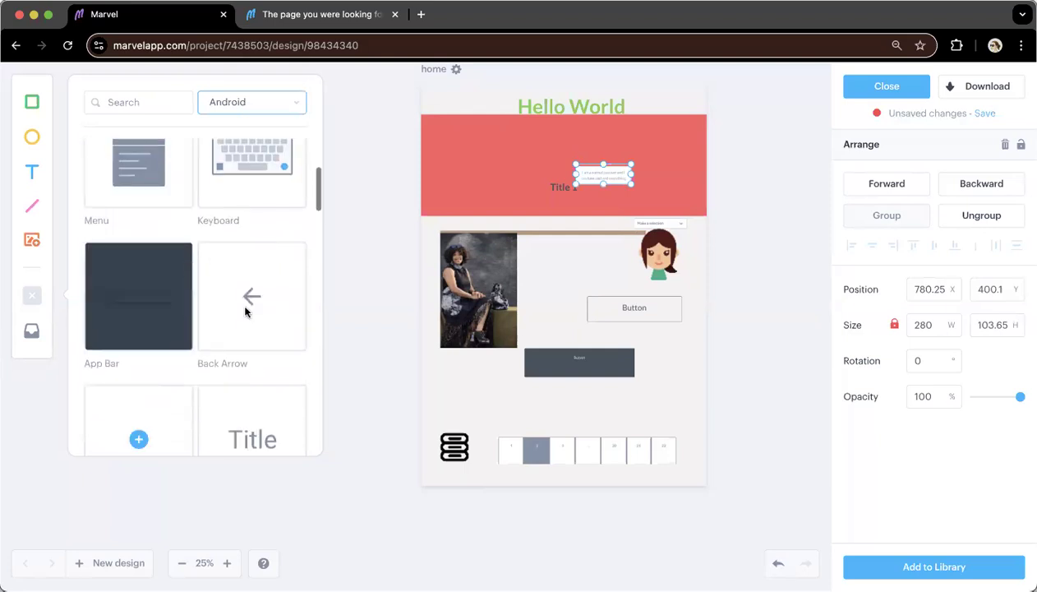
scroll(227, 317, down, 3)
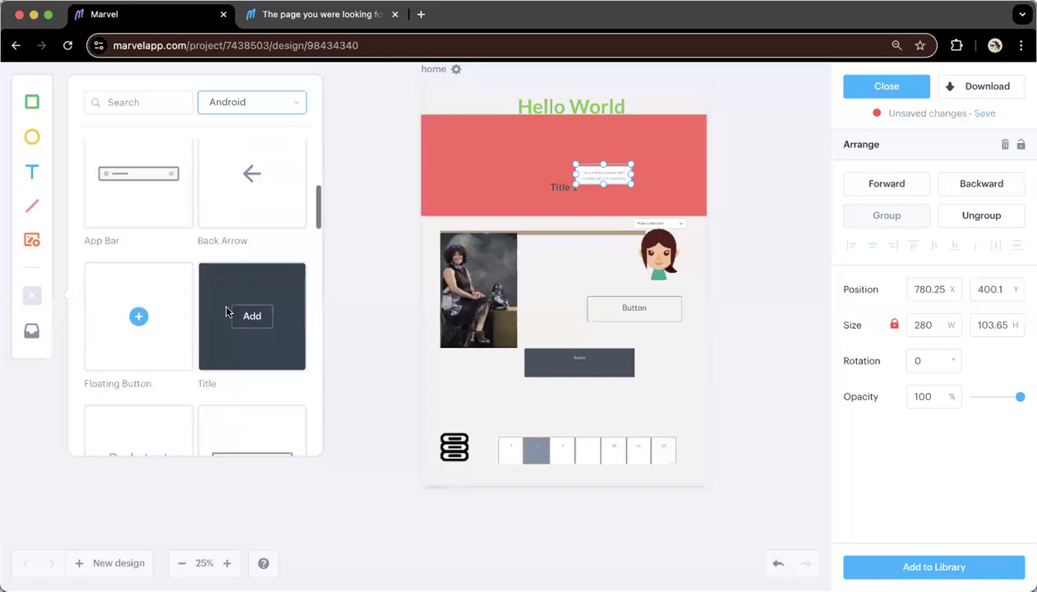
Step: Switch the component set back to Web and look through its button, dropdown and text field components
click(263, 106)
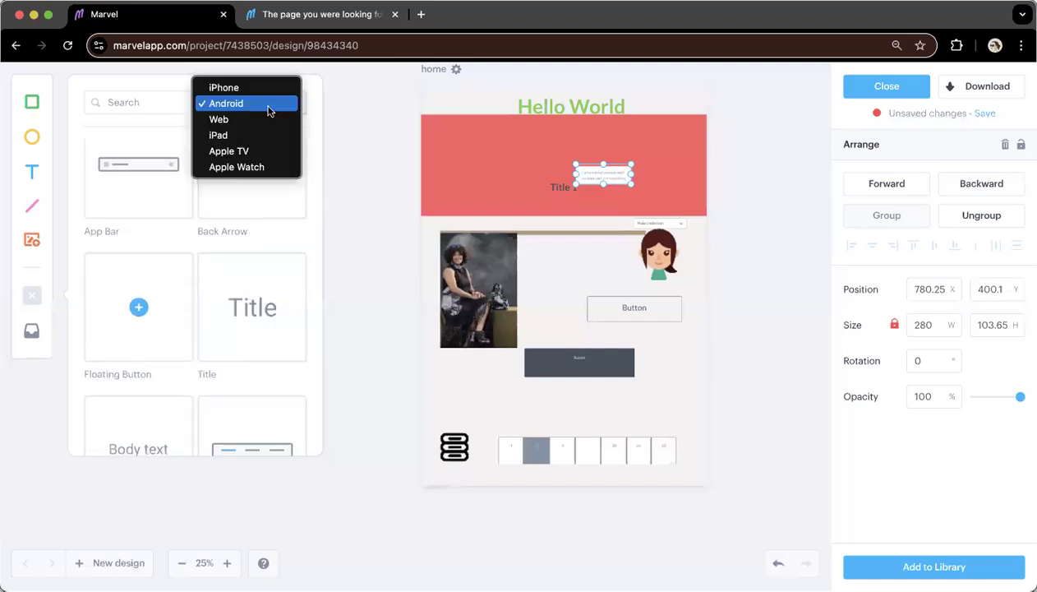
click(229, 124)
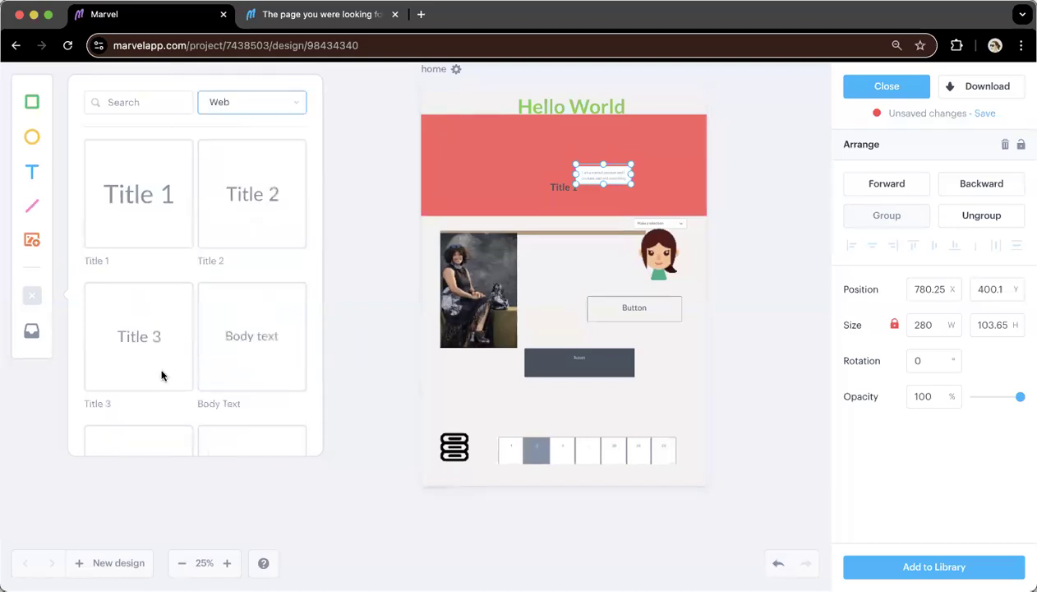
scroll(162, 374, down, 5)
scroll(161, 374, down, 3)
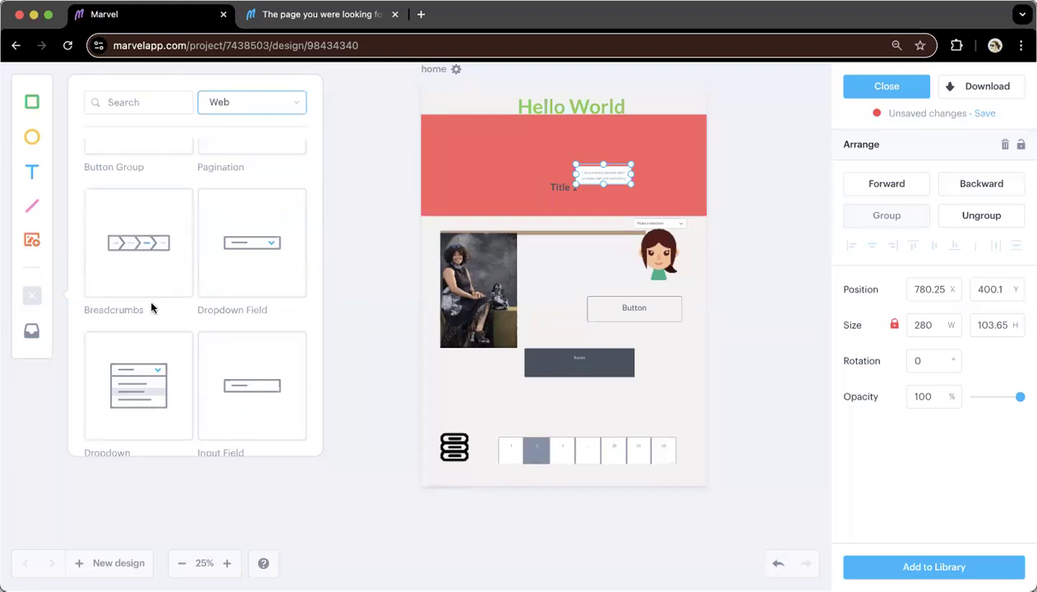
scroll(152, 307, down, 3)
scroll(150, 356, down, 5)
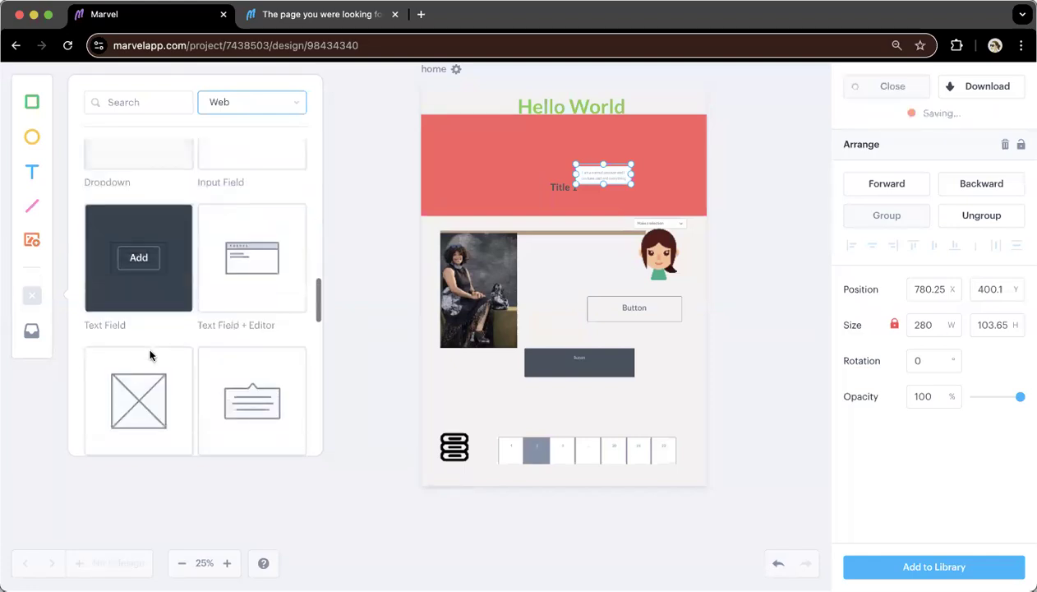
Step: Close the component list and open the team's library of saved elements
click(31, 295)
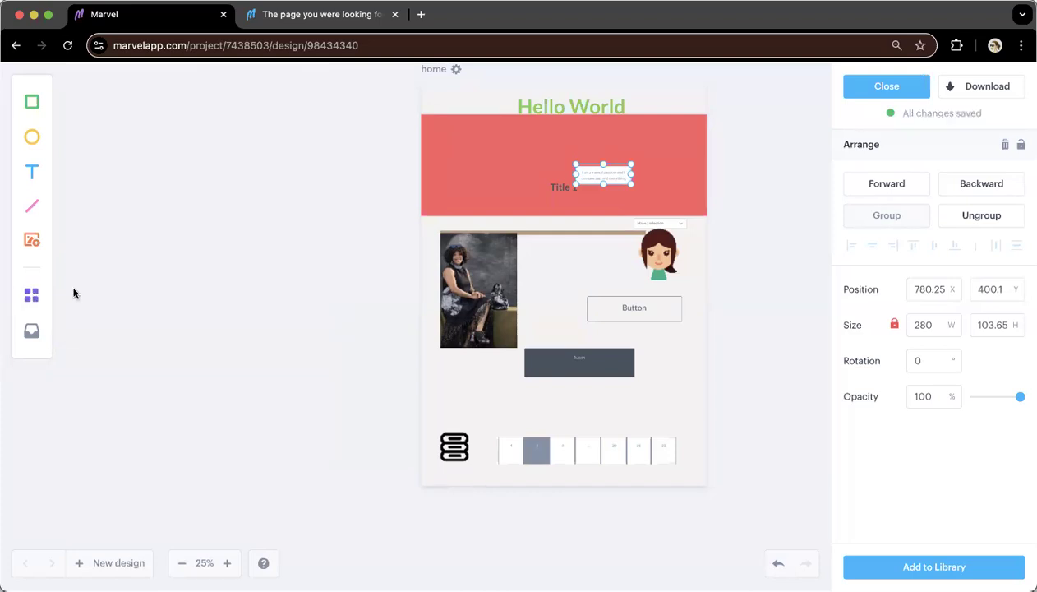
click(31, 334)
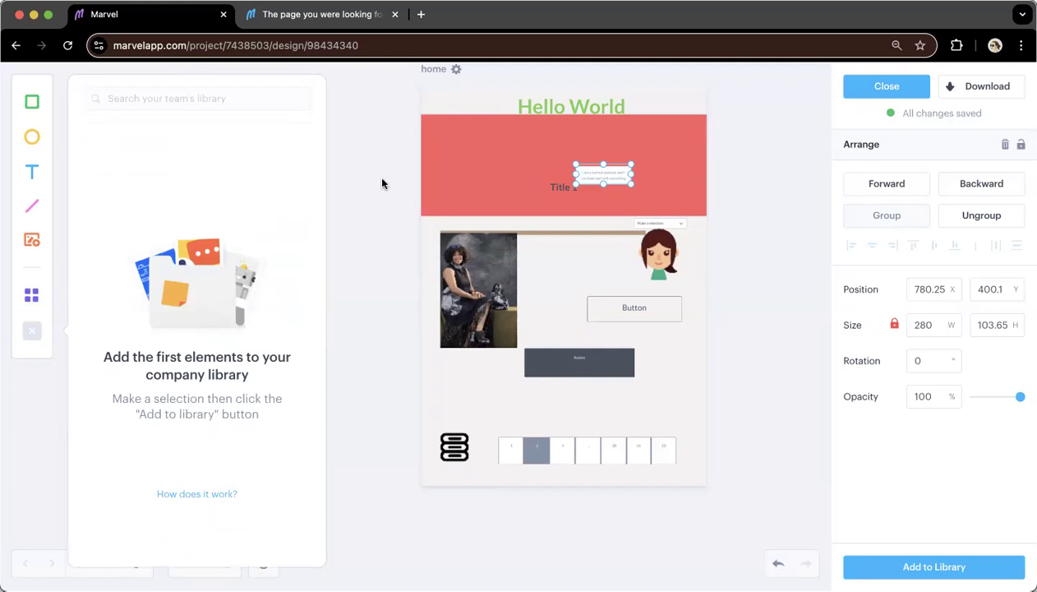
Step: Move the Hello World heading up above the red banner to X 448, Y 0 and deselect it
click(586, 106)
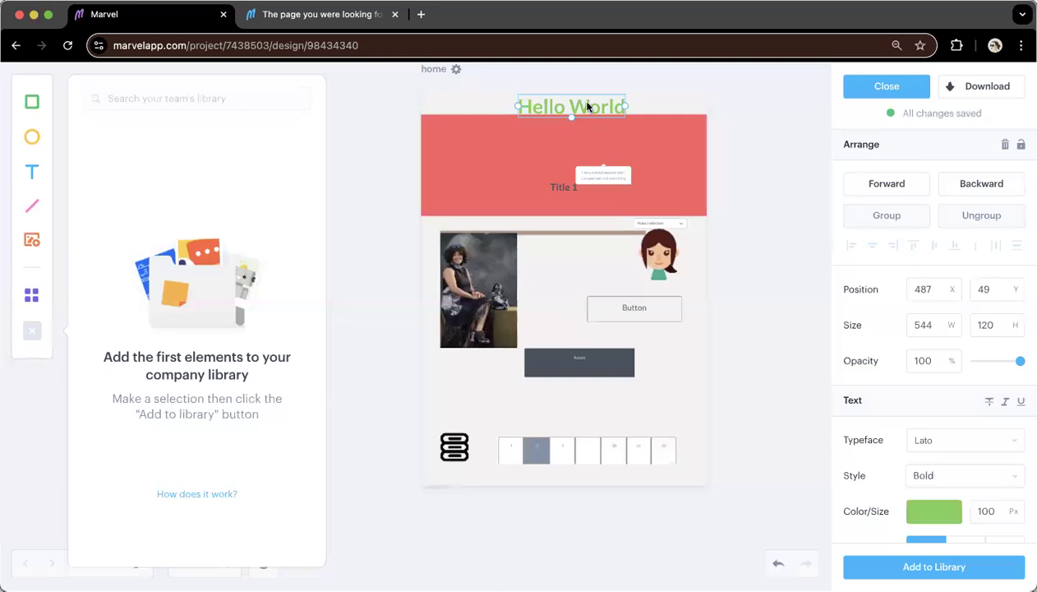
double_click(586, 106)
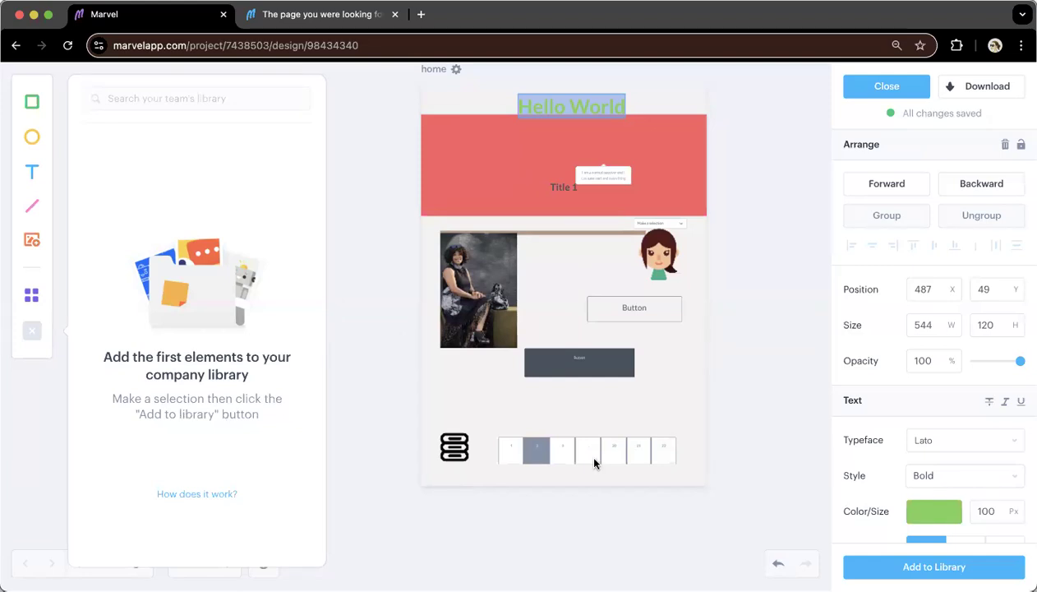
click(609, 176)
double_click(597, 107)
click(598, 111)
double_click(598, 112)
click(608, 103)
drag(608, 103, 602, 93)
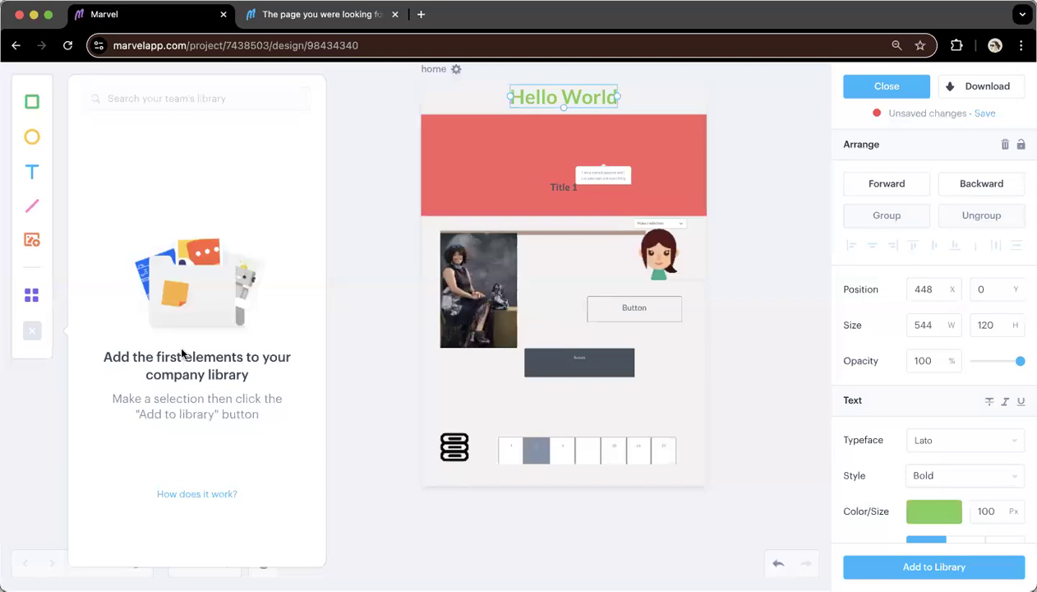
right_click(550, 97)
click(757, 101)
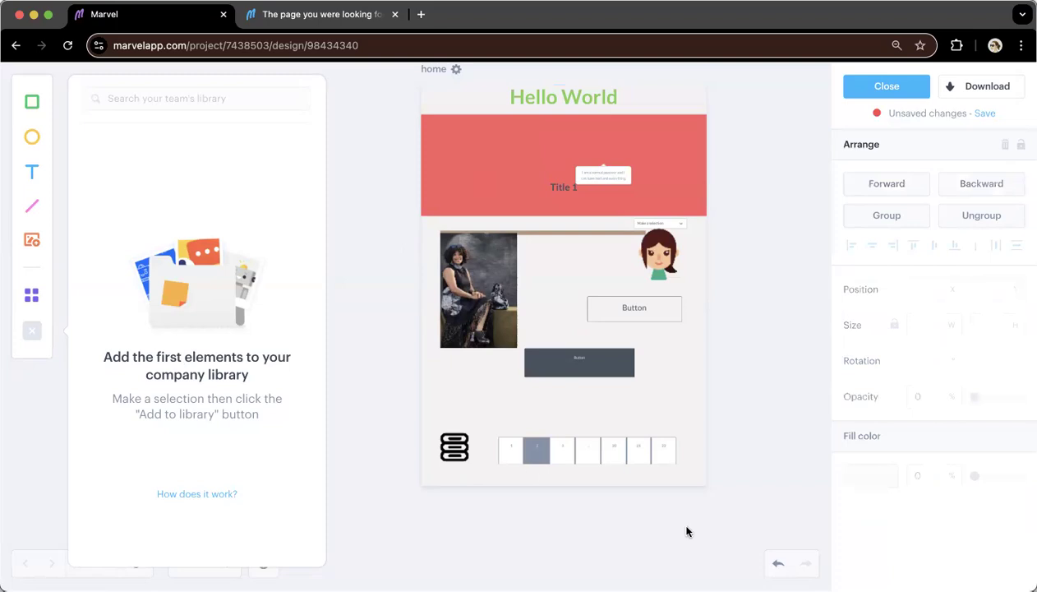
Step: Save the pagination component beside the towels icon to the team library under the name "menu"
scroll(707, 449, down, 5)
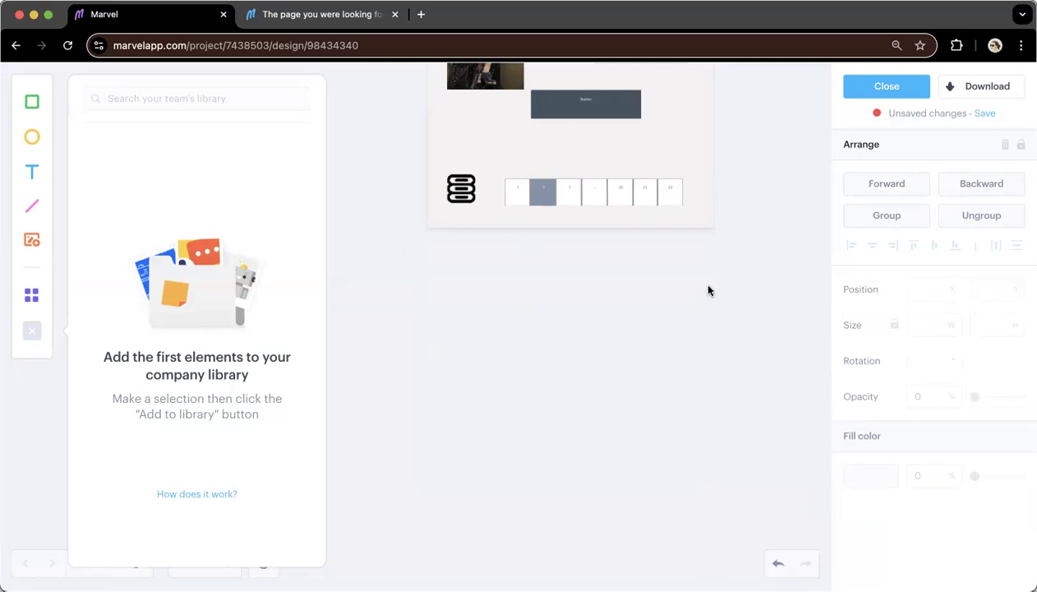
scroll(591, 245, up, 2)
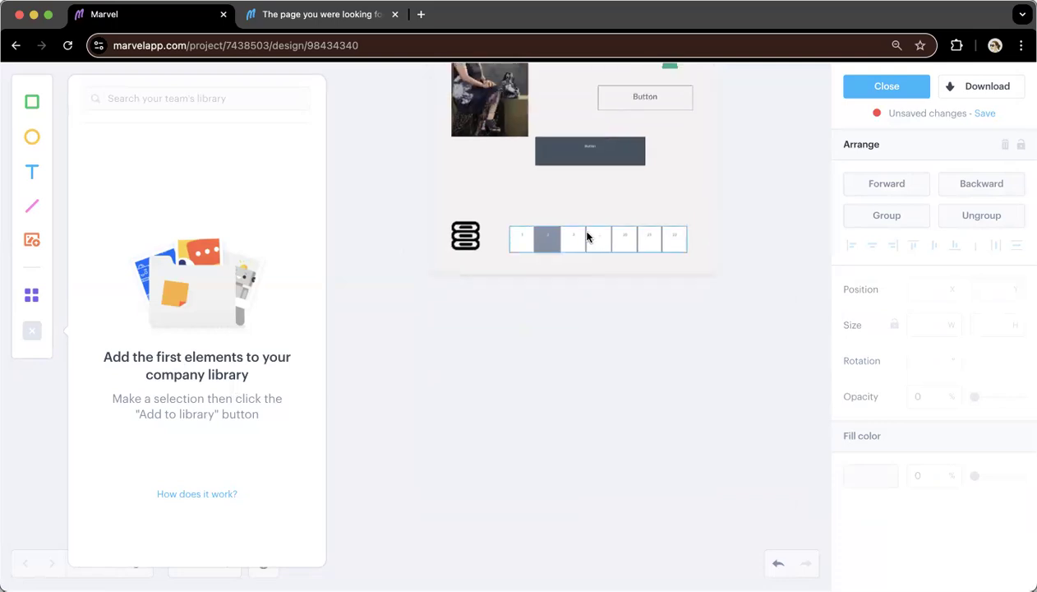
click(586, 237)
right_click(586, 237)
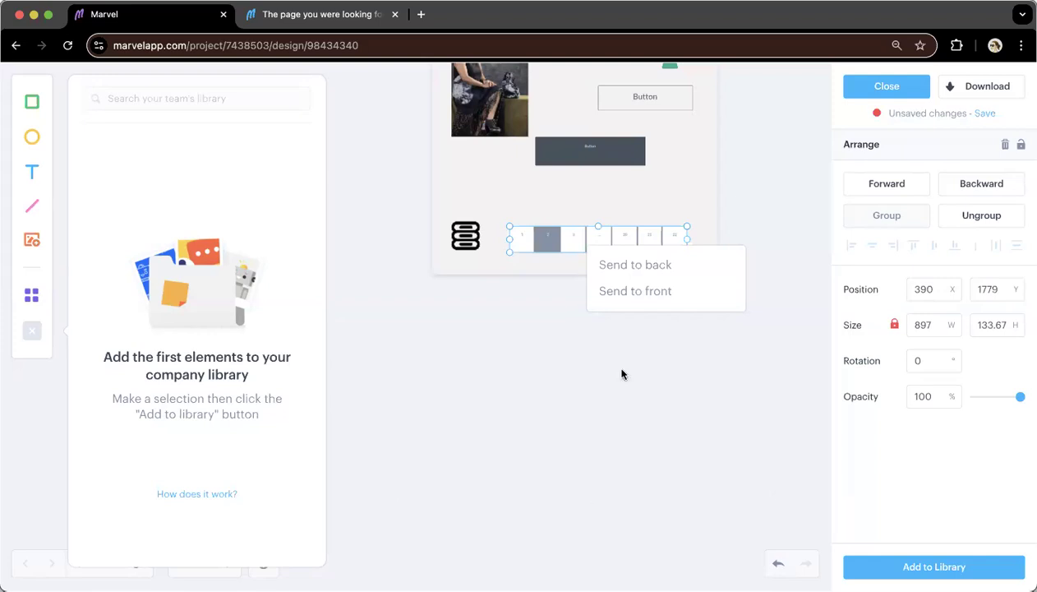
click(548, 241)
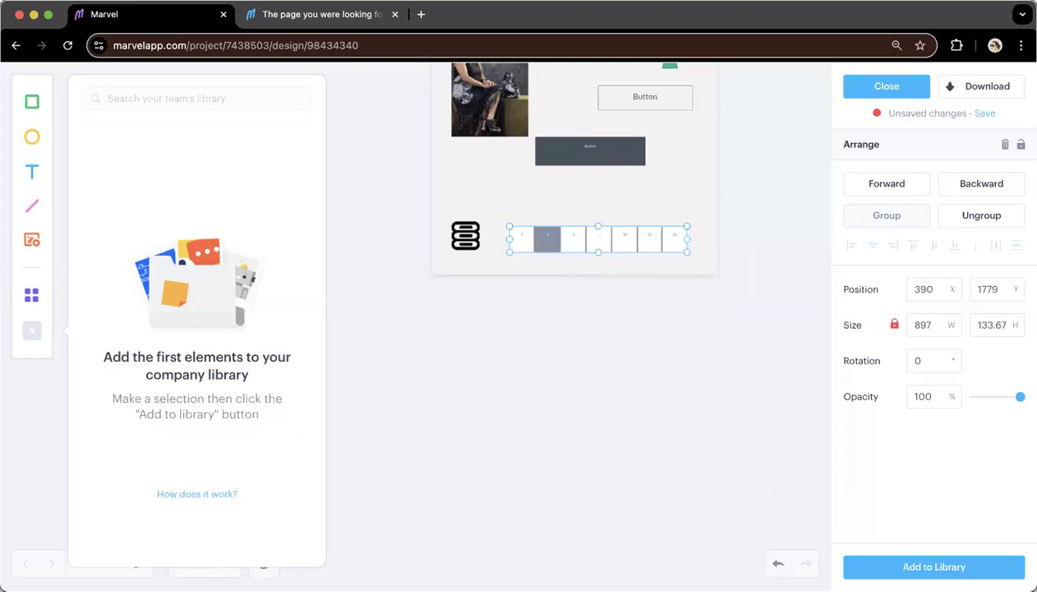
click(933, 567)
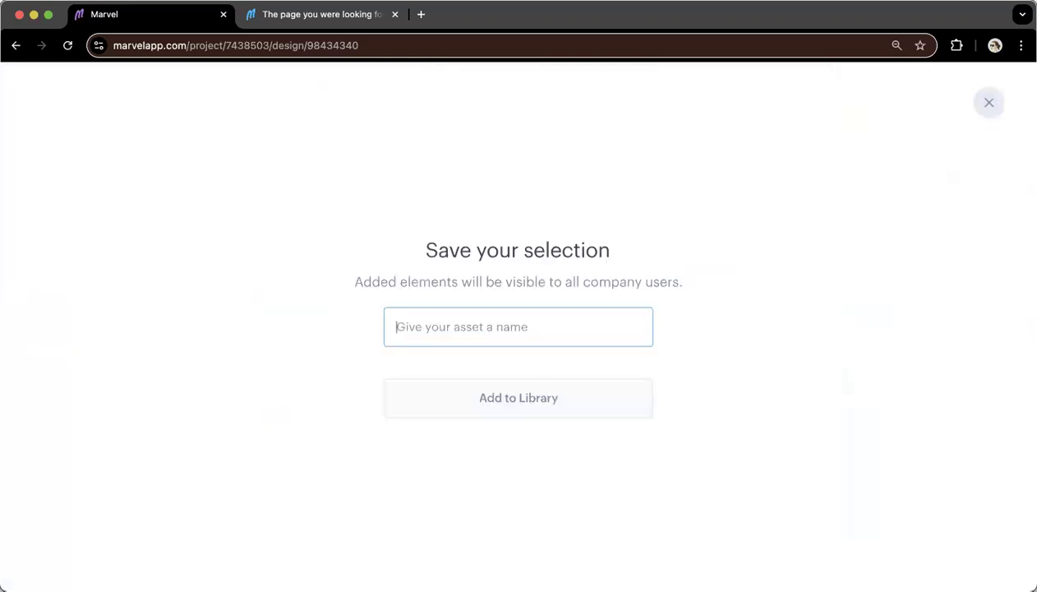
text(menu)
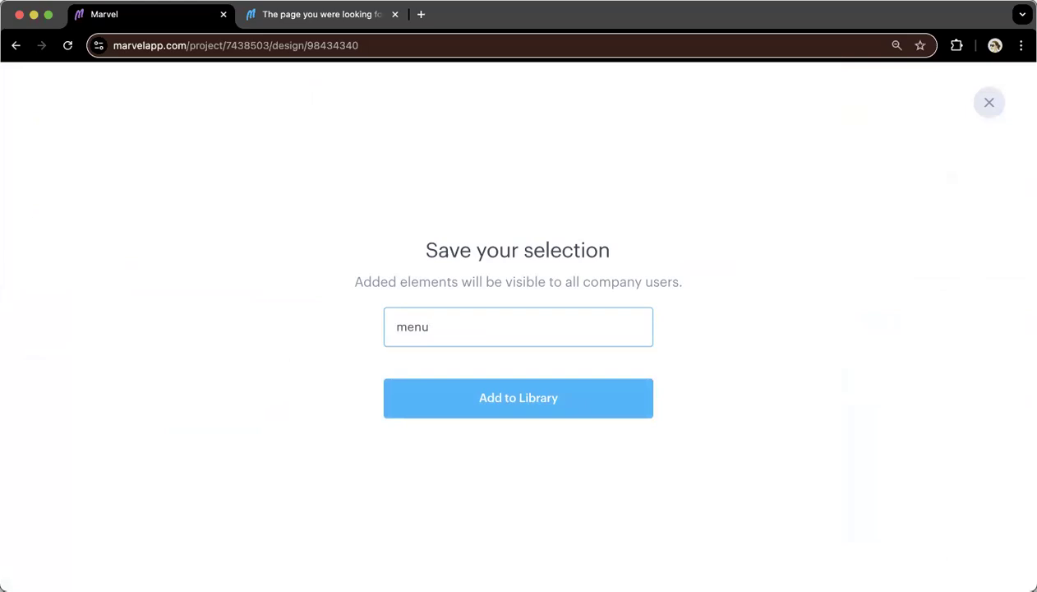
click(508, 398)
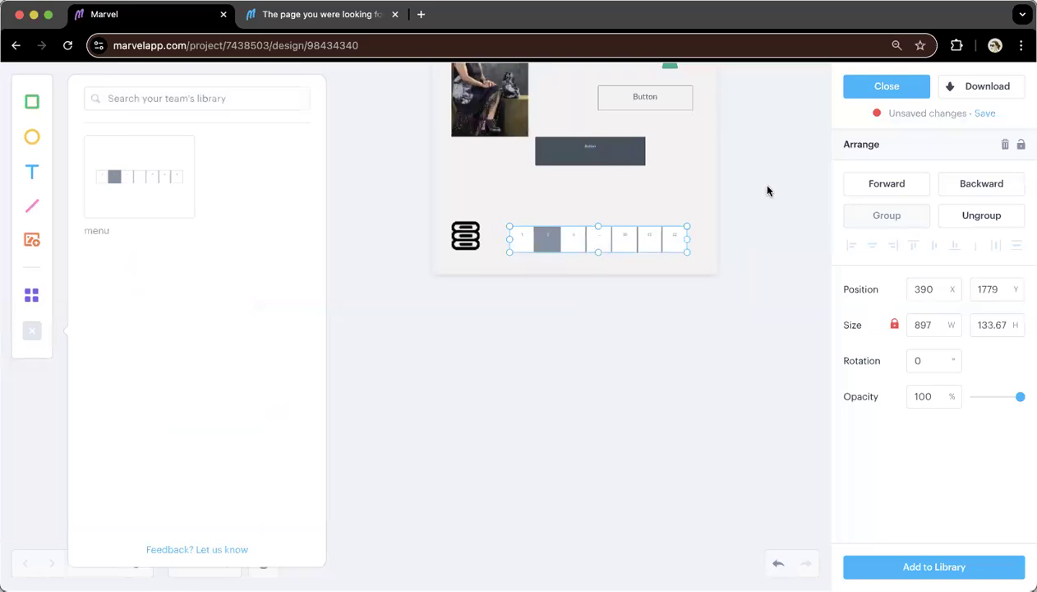
Step: Close the home design and create another blank screen in the project using Design in Marvel
mouse_move(142, 192)
click(871, 86)
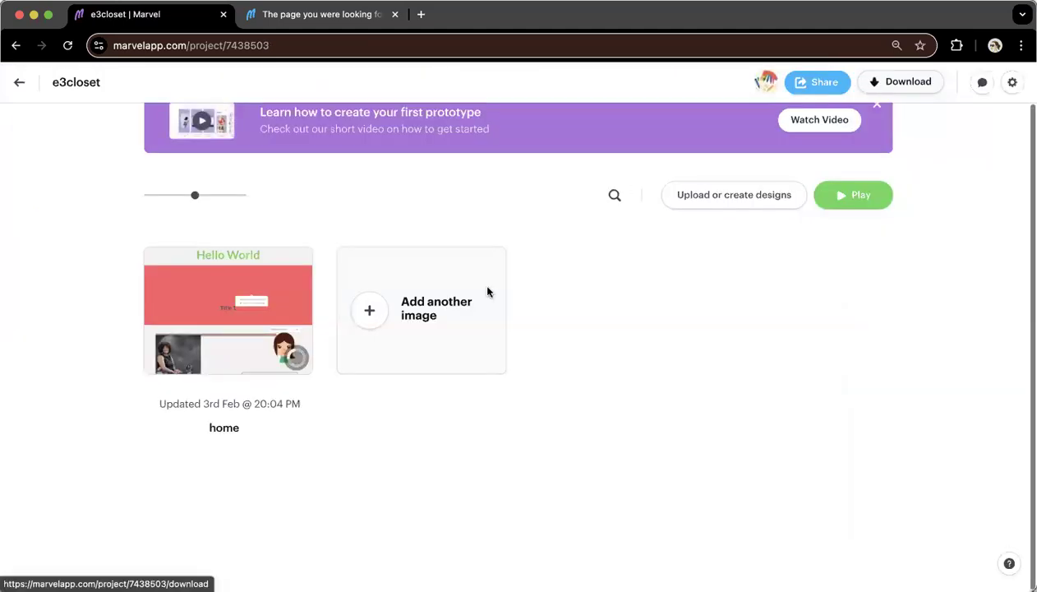
click(368, 311)
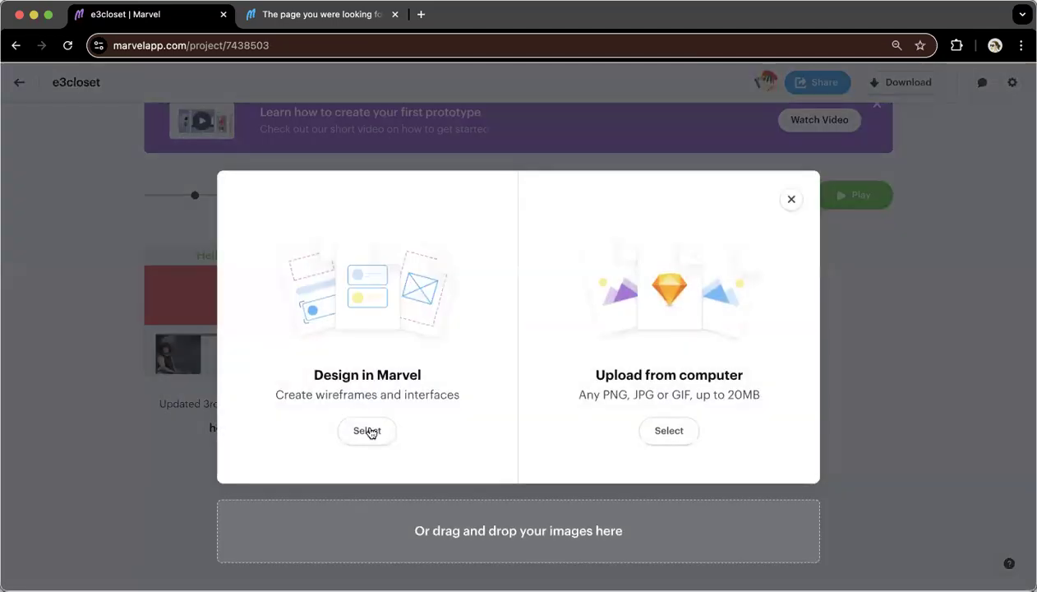
click(366, 430)
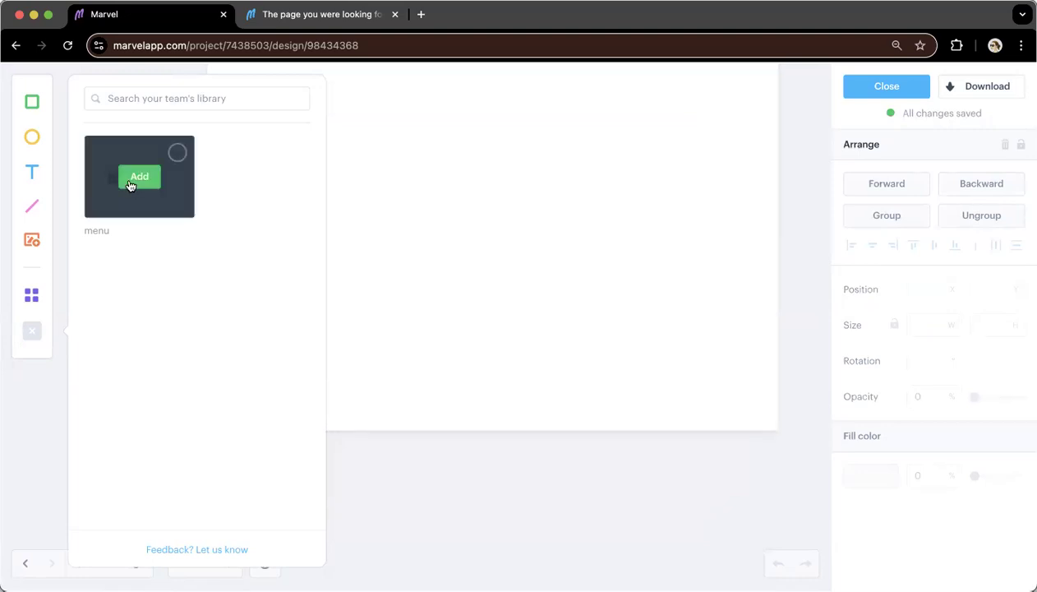
Step: Add the saved "menu" asset from the team library to the blank screen and position it at X 137, Y 695
click(129, 186)
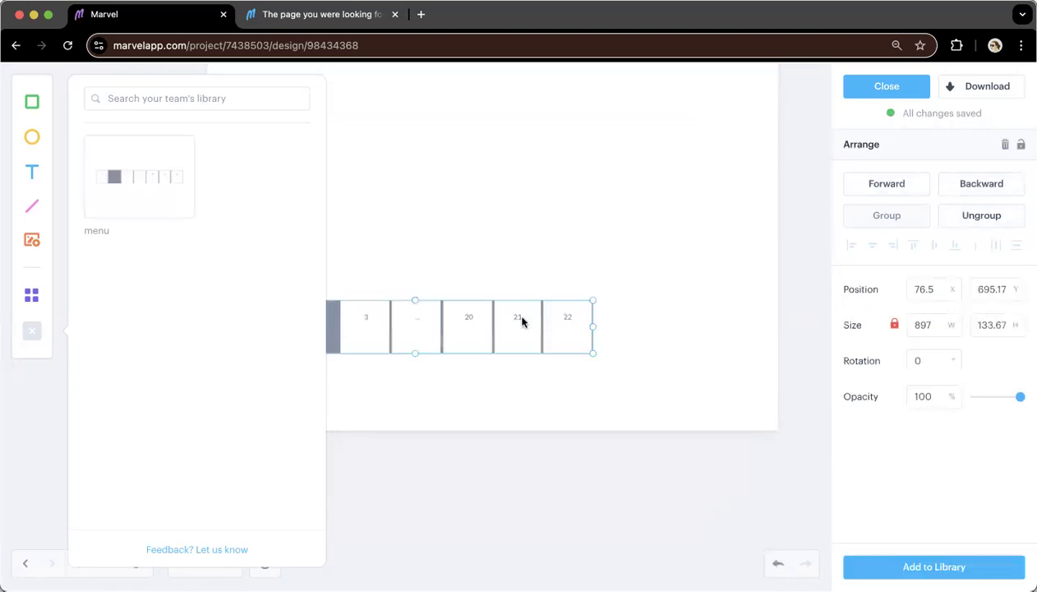
drag(535, 333, 560, 333)
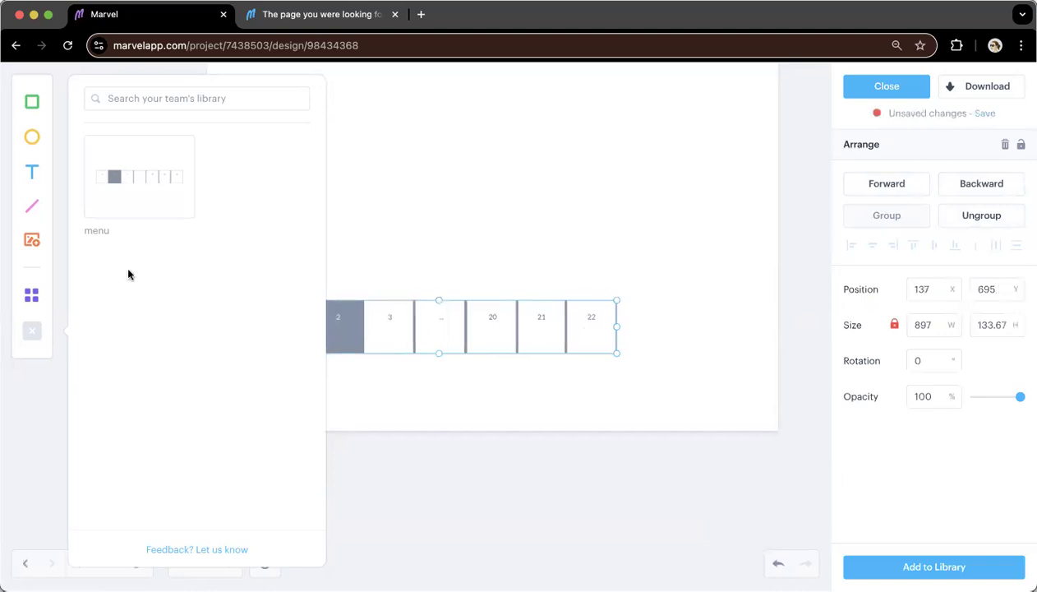
scroll(386, 289, down, 3)
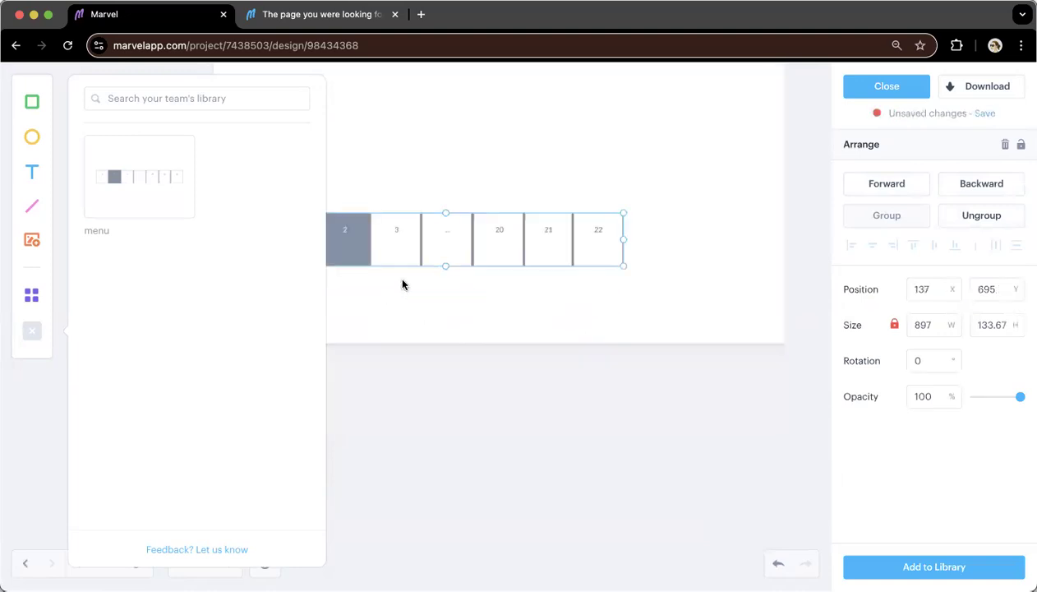
Step: Close the current design and create another blank screen in the project using Design in Marvel
click(893, 87)
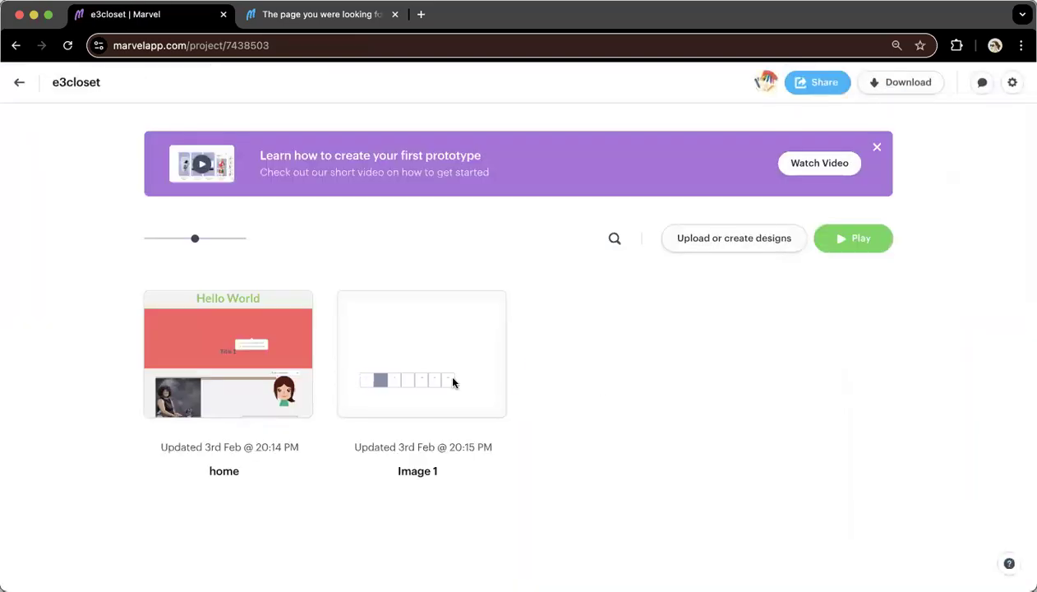
mouse_move(453, 382)
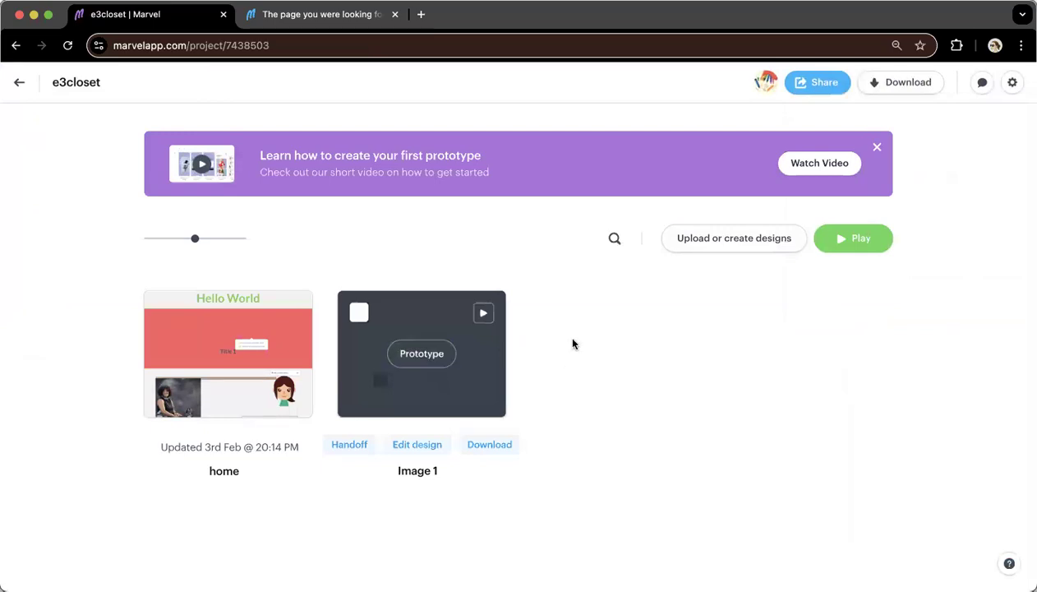
mouse_move(355, 408)
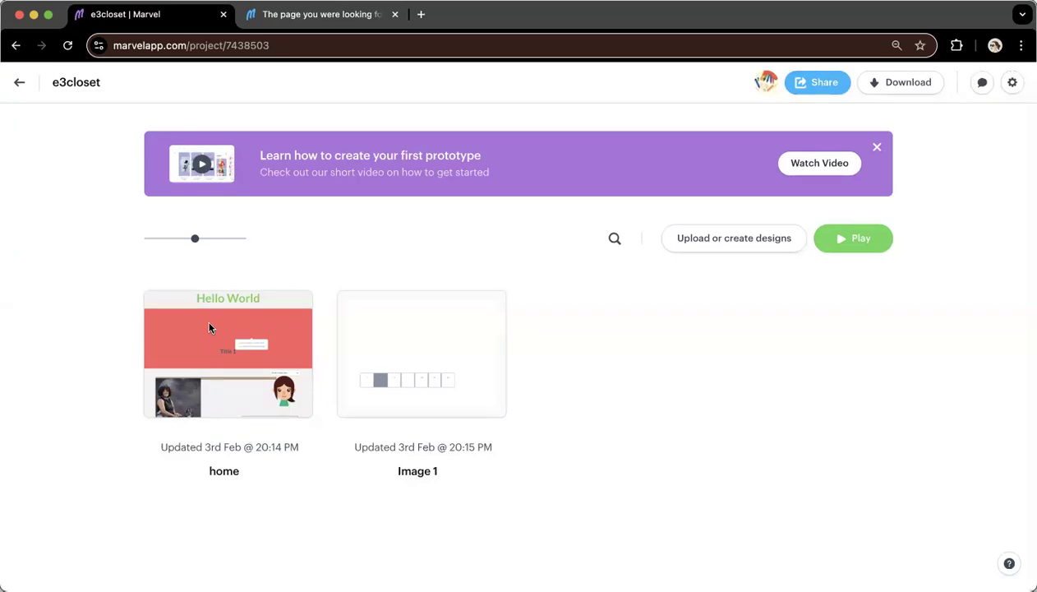
mouse_move(381, 367)
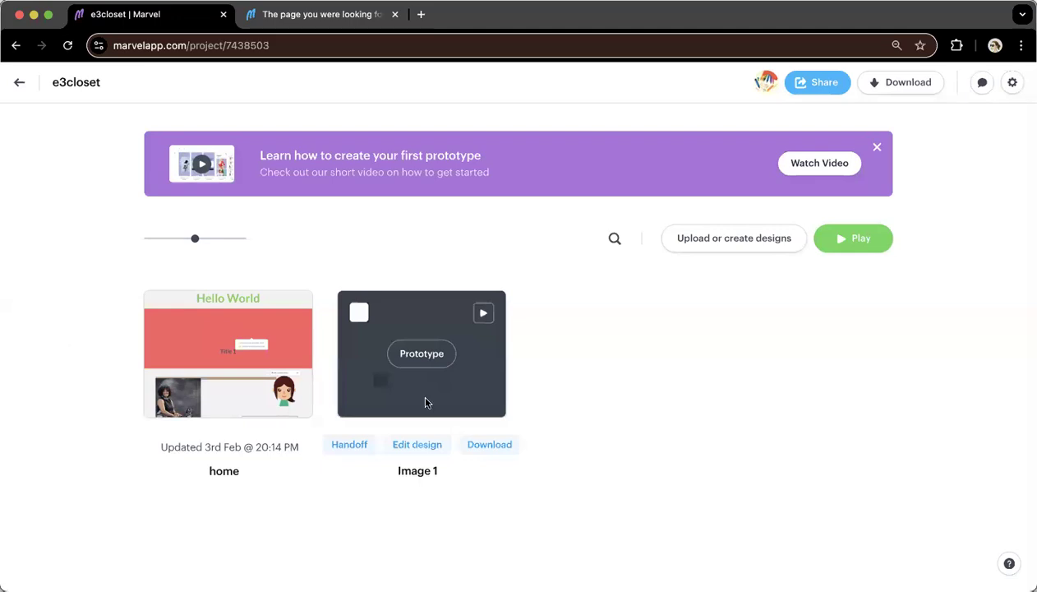
scroll(556, 398, down, 1)
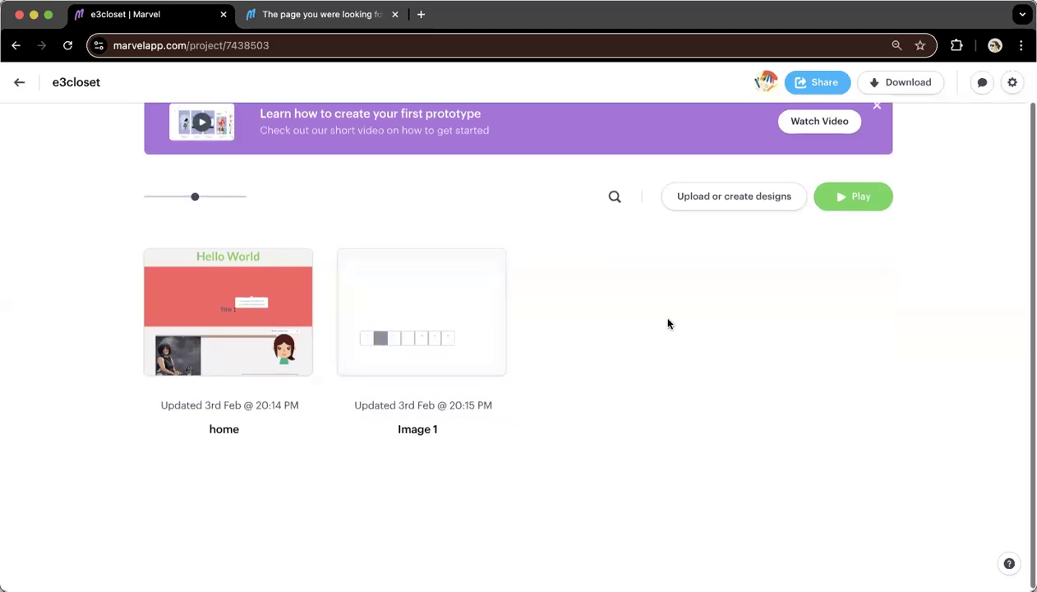
click(713, 210)
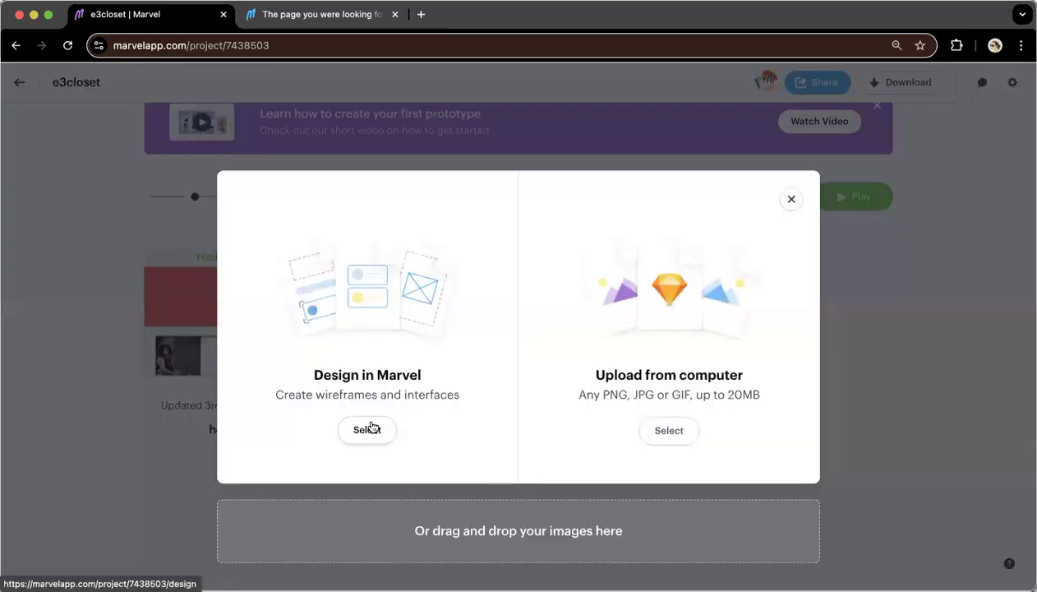
click(369, 429)
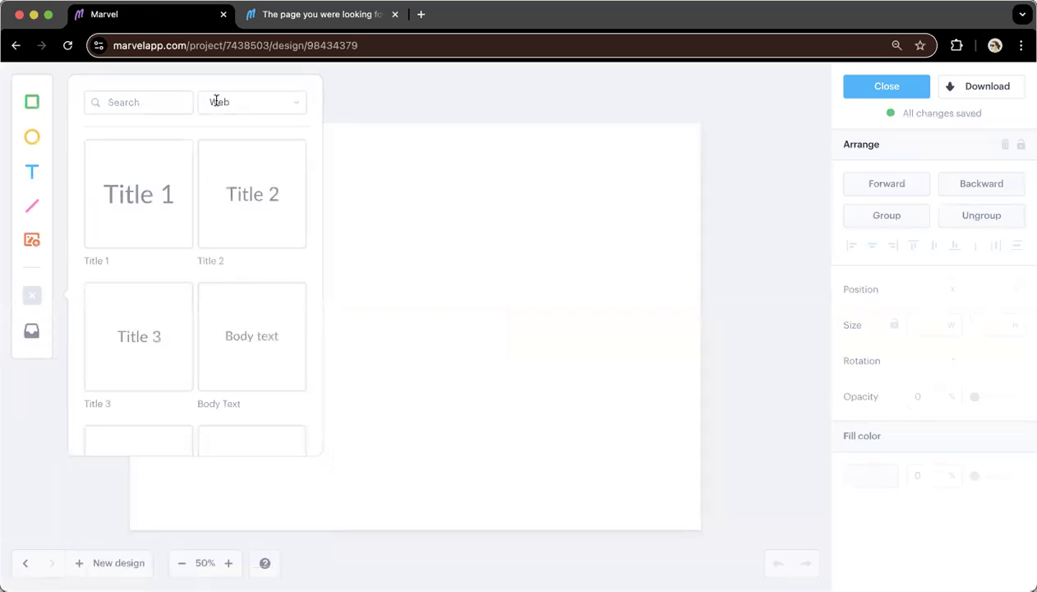
Step: Search the web components for "pagi" and add the Pagination component to the blank screen
text(page)
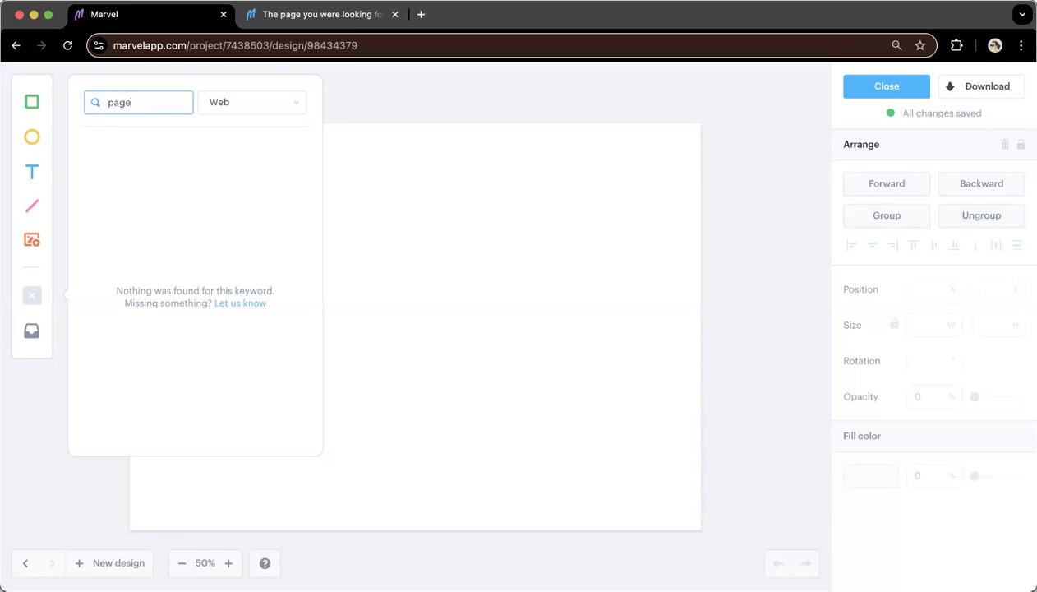
click(308, 16)
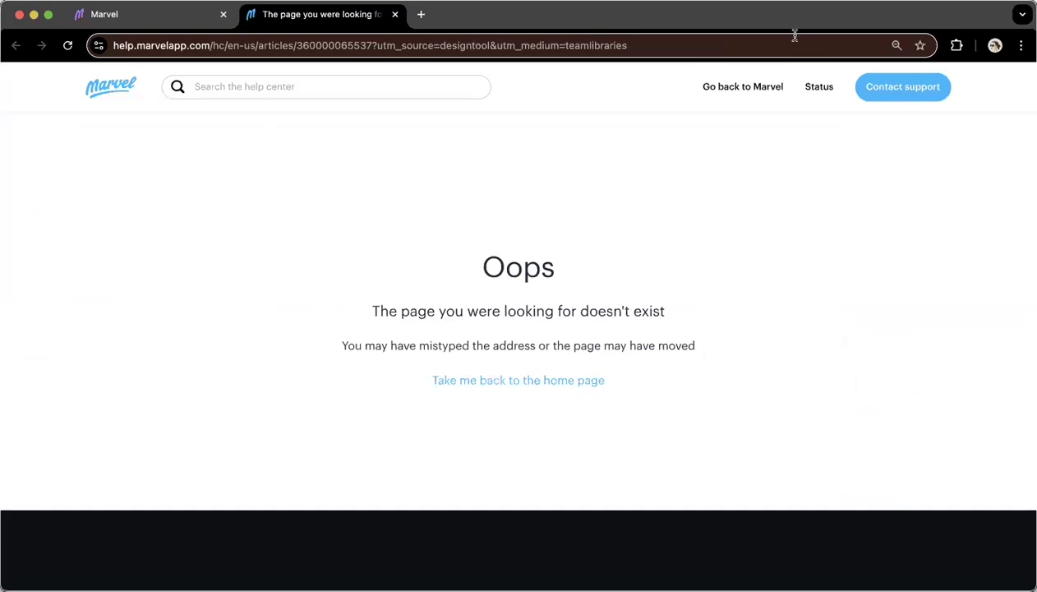
click(119, 15)
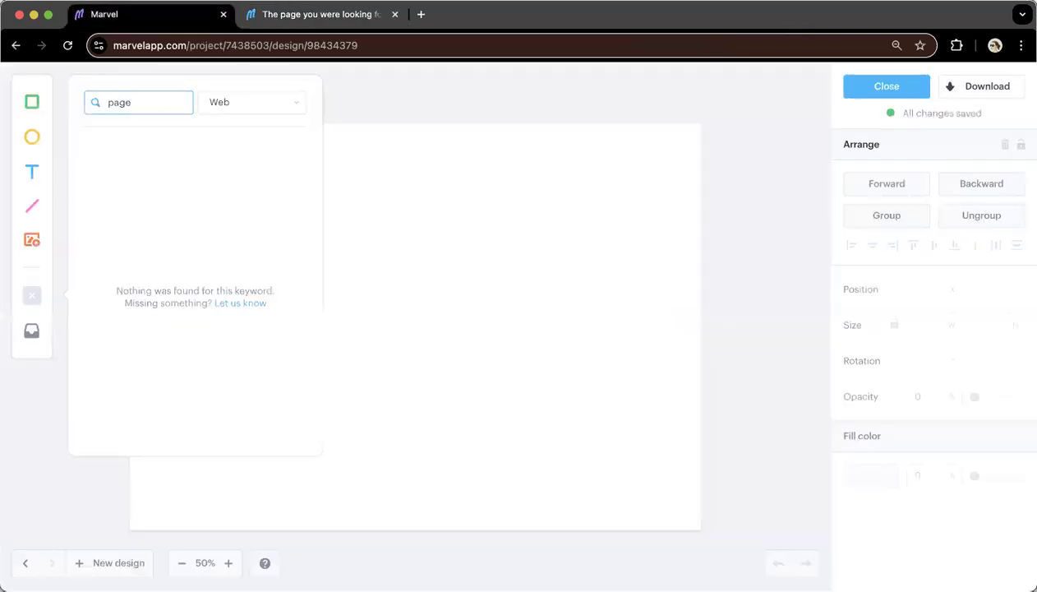
text(i)
key(BackSpace)
key(BackSpace)
text(i)
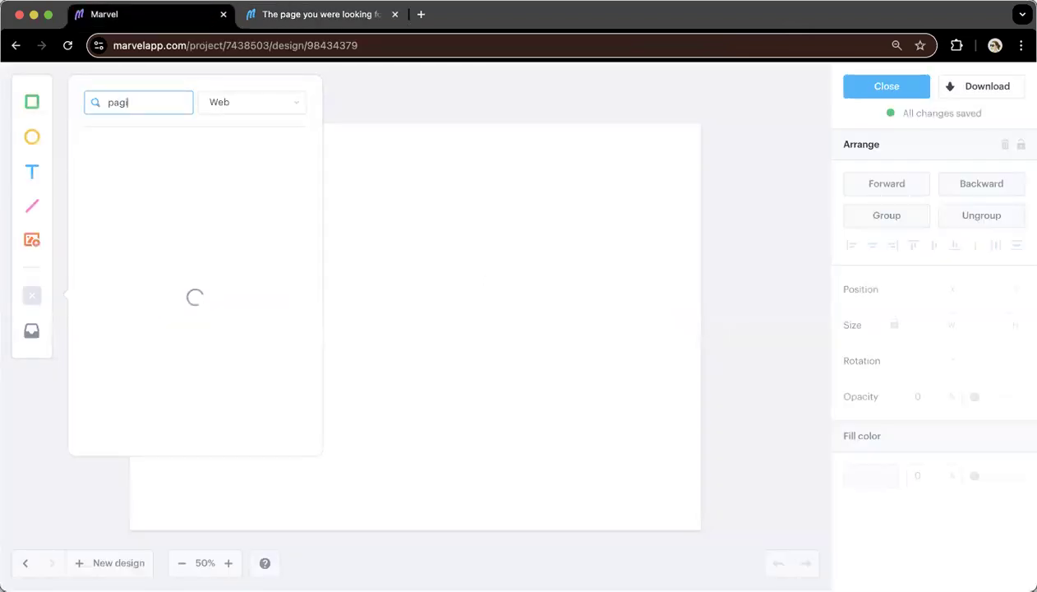
click(141, 208)
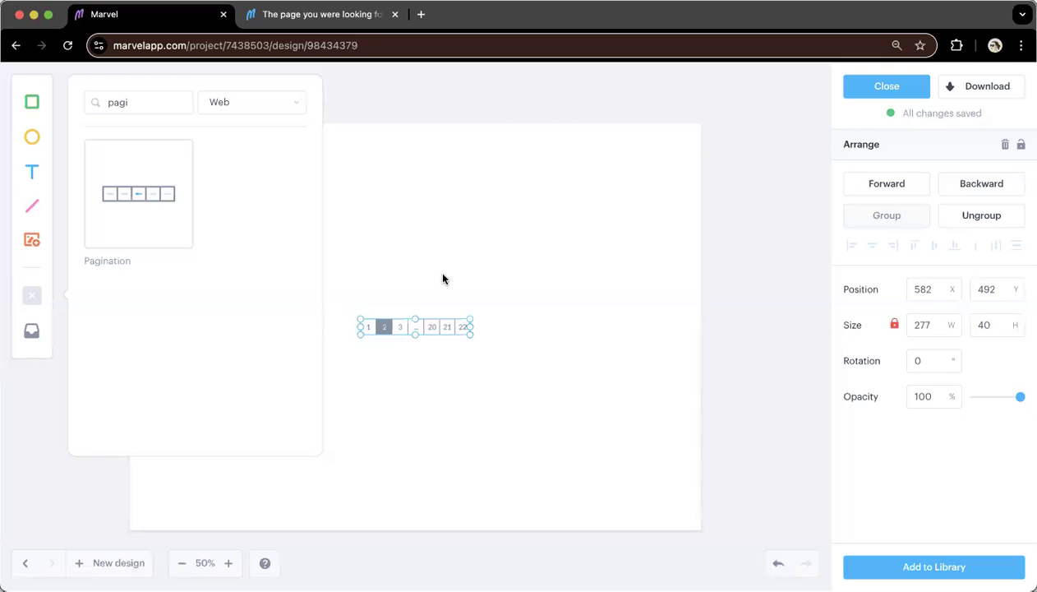
mouse_move(147, 221)
Step: Search the components for "brea", add the Breadcrumbs component and move it above the pagination to X 627, Y 130
click(137, 103)
key(super+a)
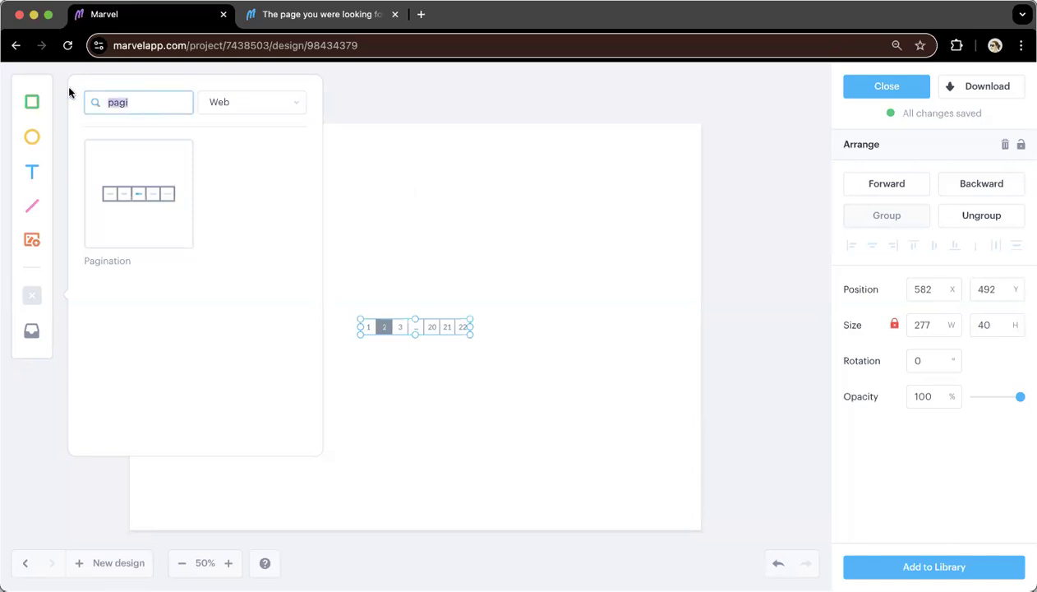
text(brea)
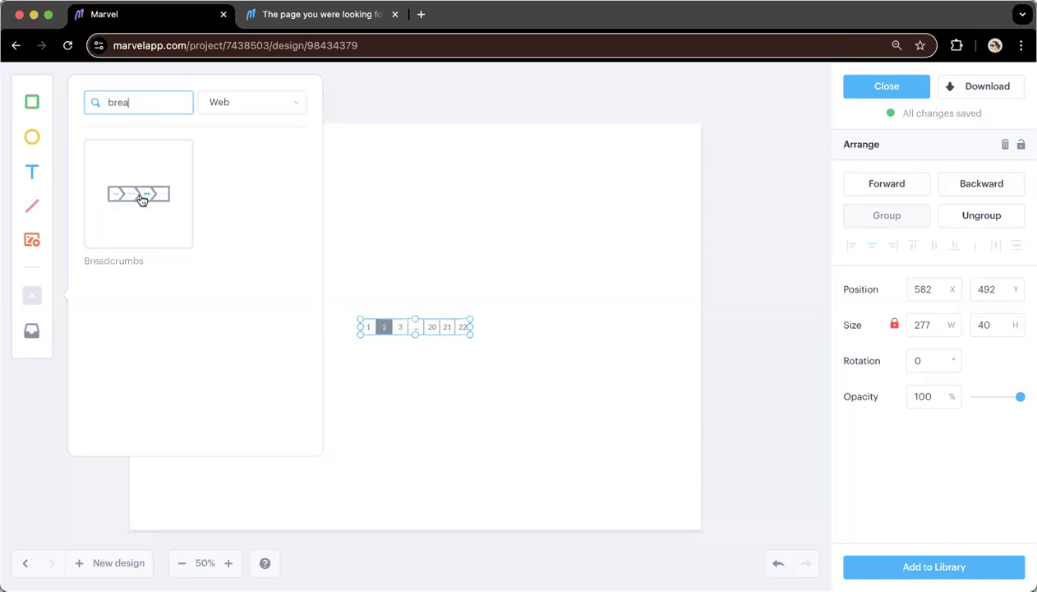
click(138, 195)
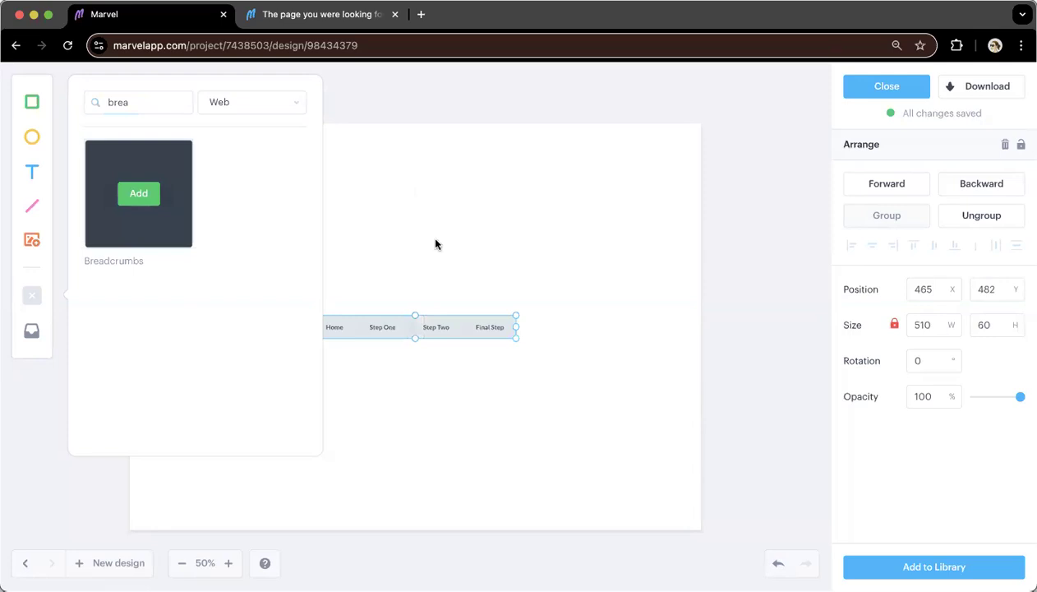
drag(451, 325, 513, 184)
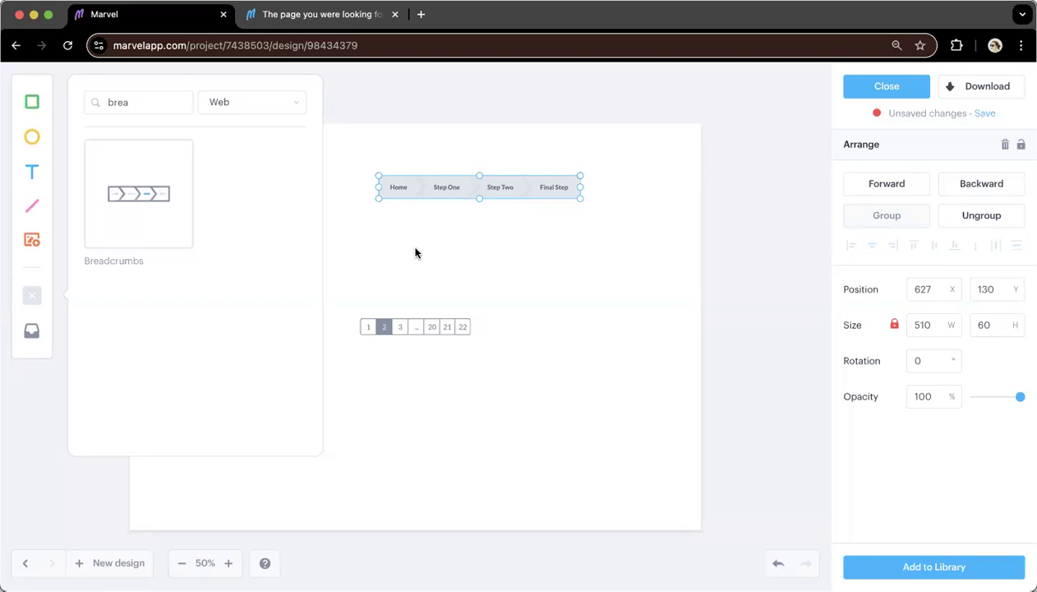
Step: Close the design, look at the home screen's prototype view and return to the project overview
click(888, 88)
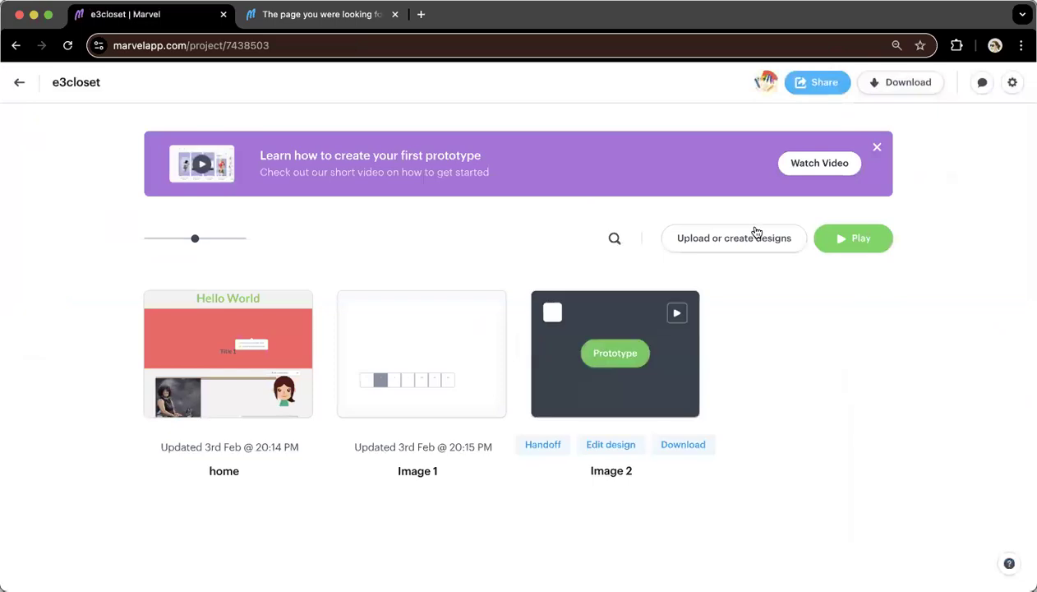
mouse_move(330, 389)
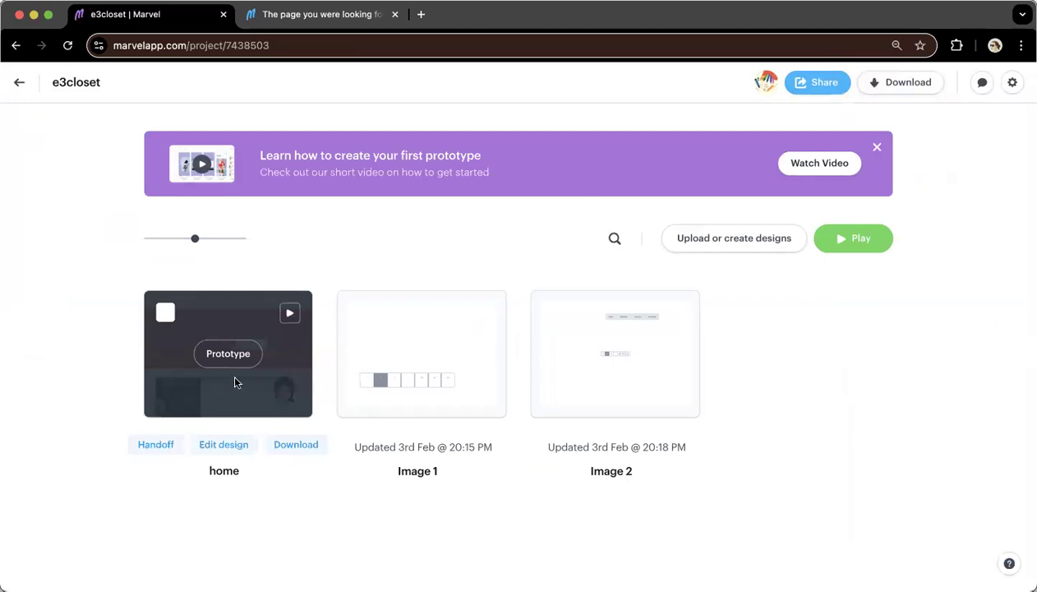
scroll(234, 382, down, 1)
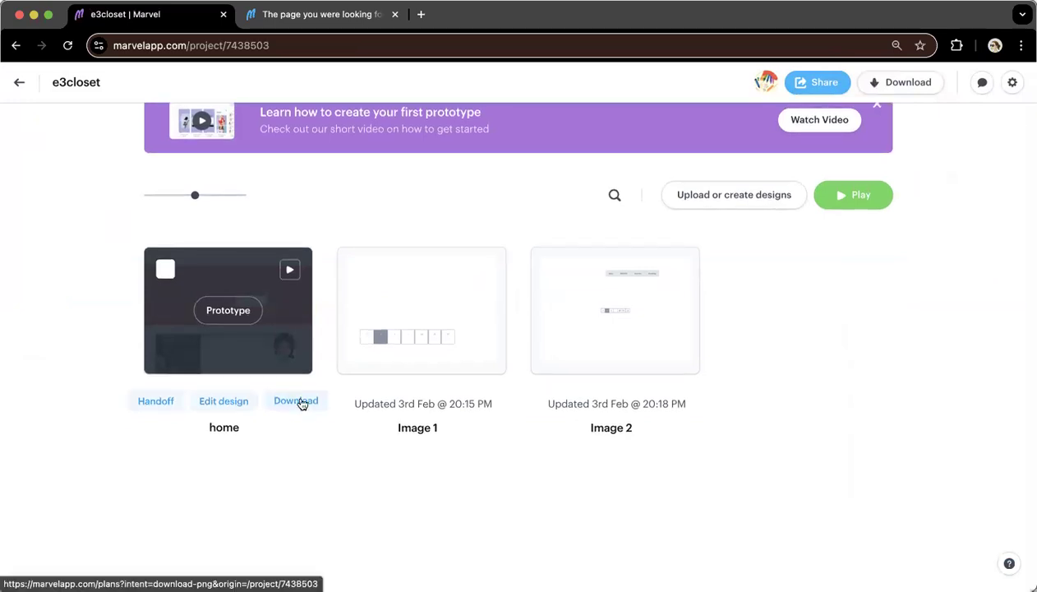
click(233, 309)
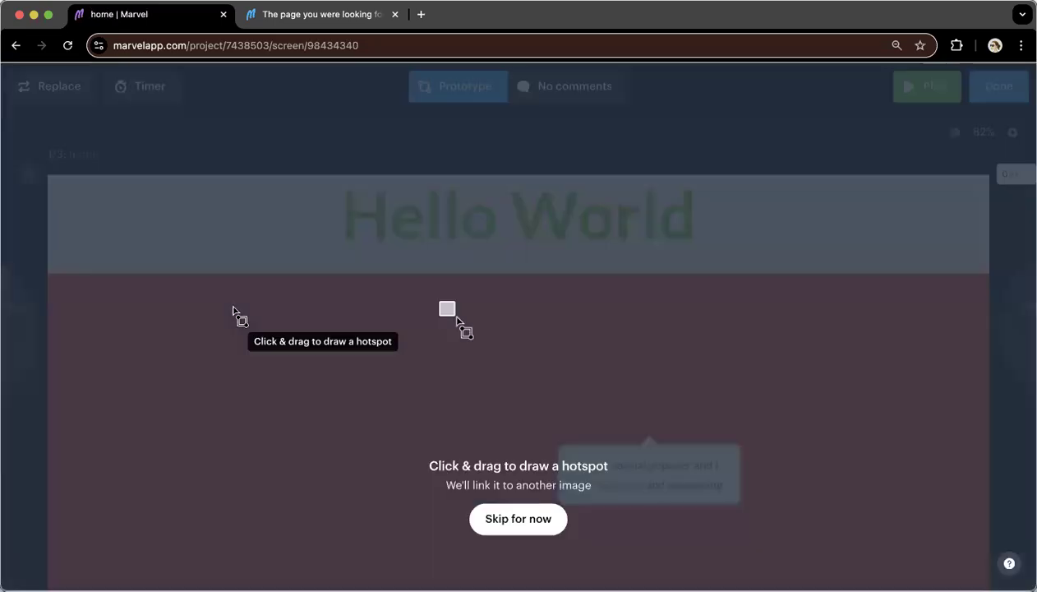
click(16, 47)
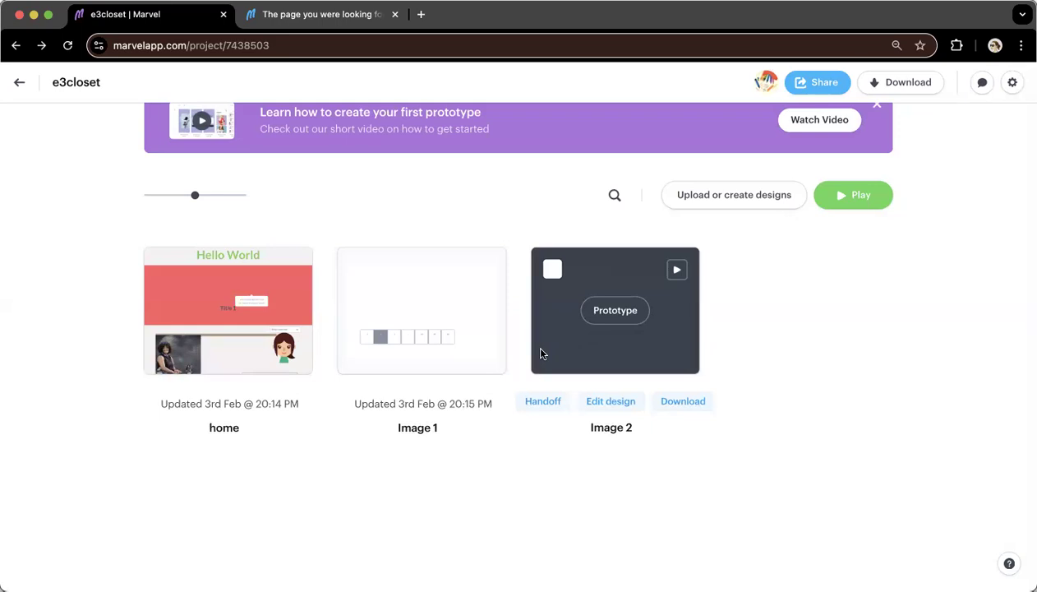
Step: Rename the Image 1 screen as "about" and the Image 2 screen as "services"
click(415, 426)
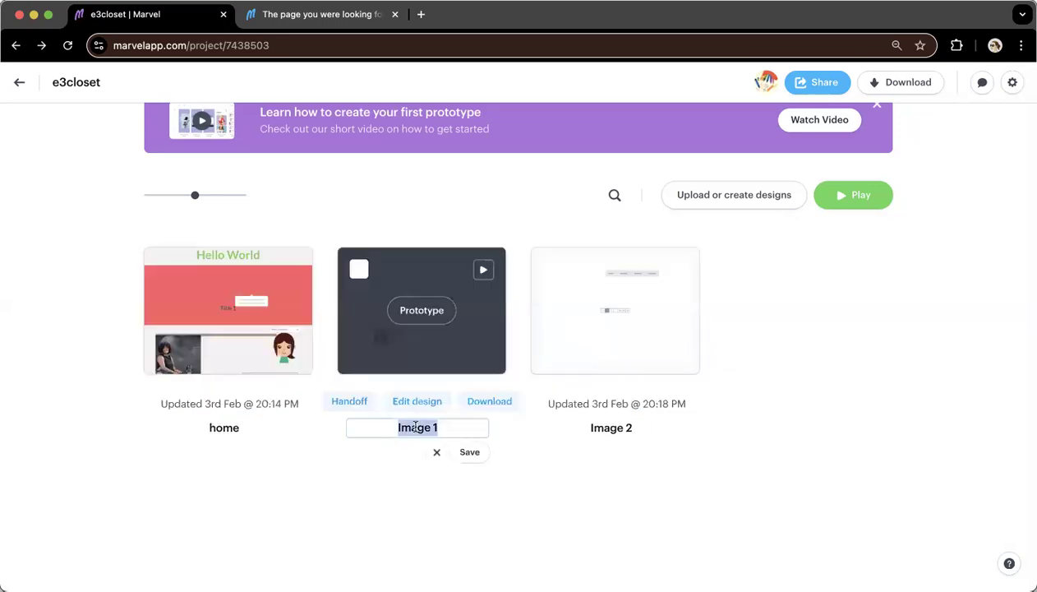
text(about)
key(Return)
click(607, 427)
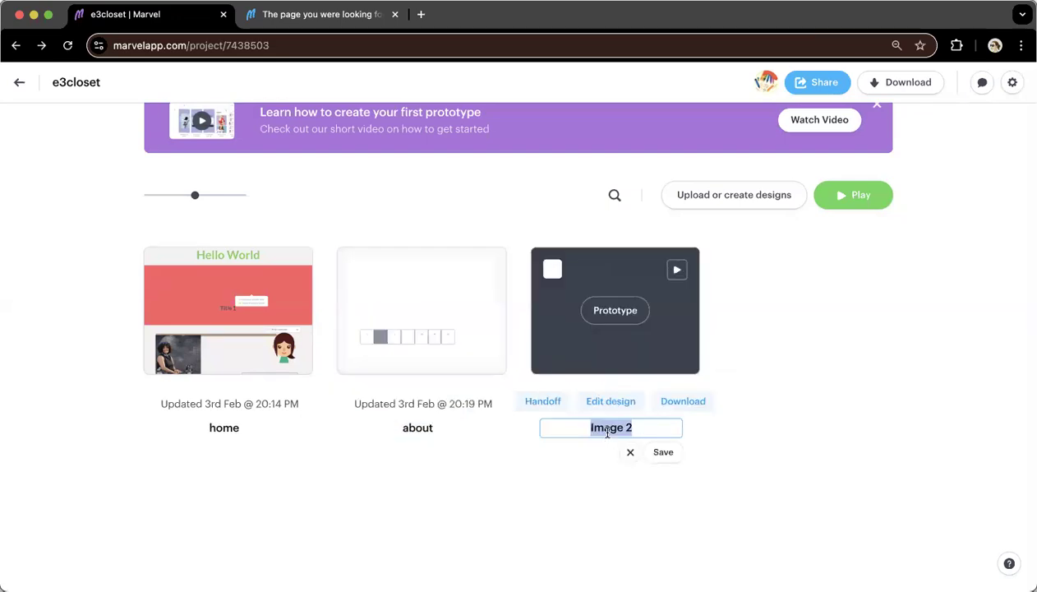
text(ser)
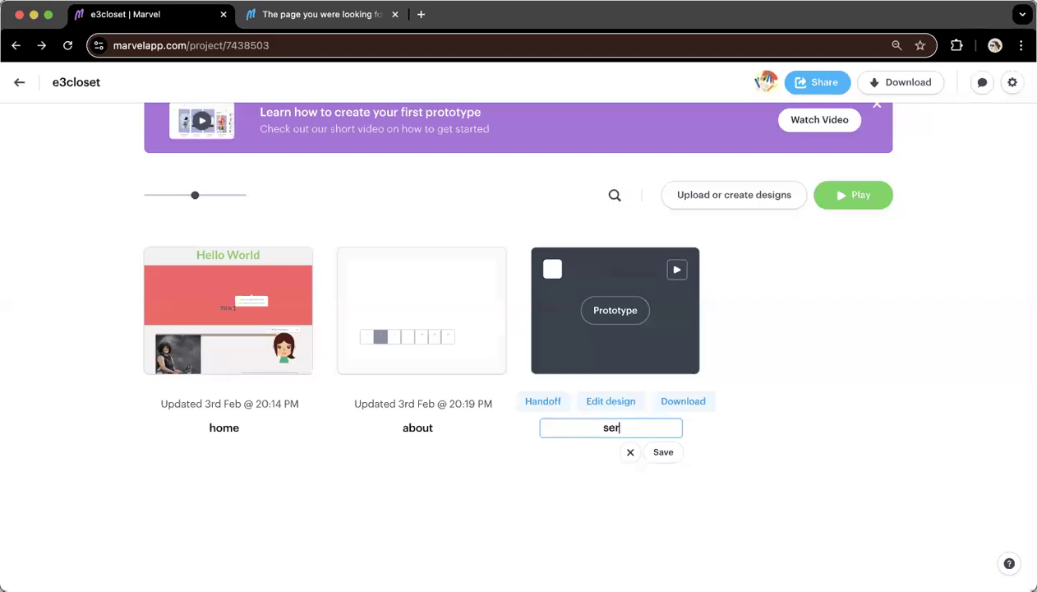
text(vices)
key(Return)
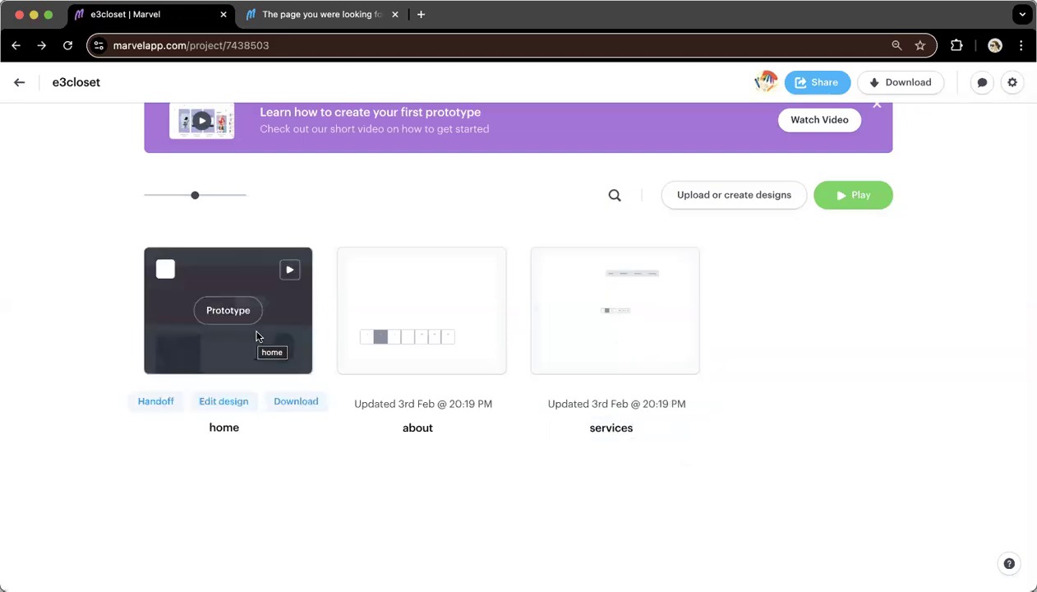
Step: Open the home design for editing and change the Hello World heading's text to "Home"
click(223, 402)
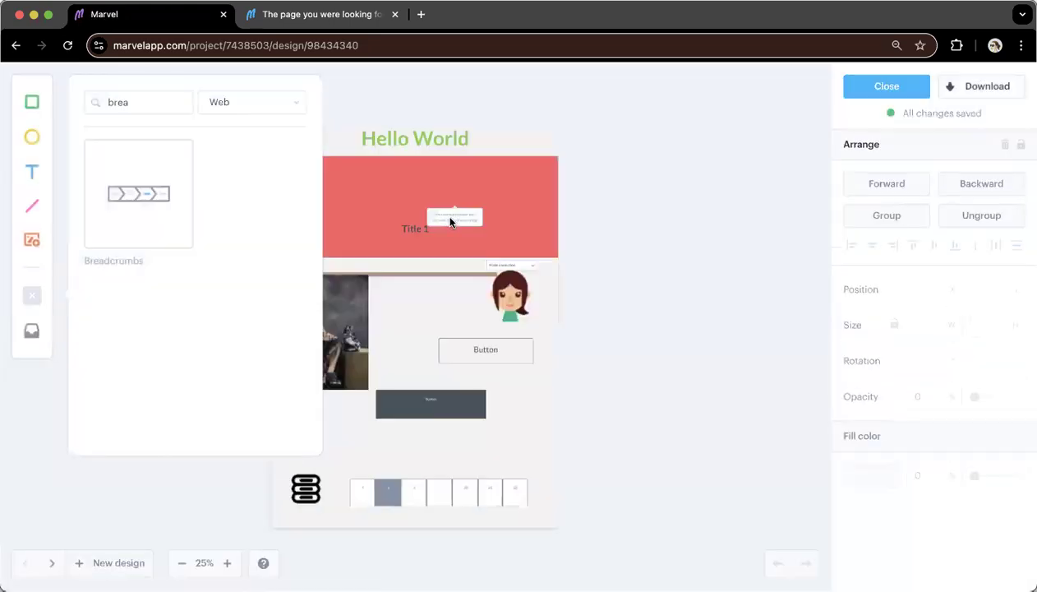
double_click(138, 115)
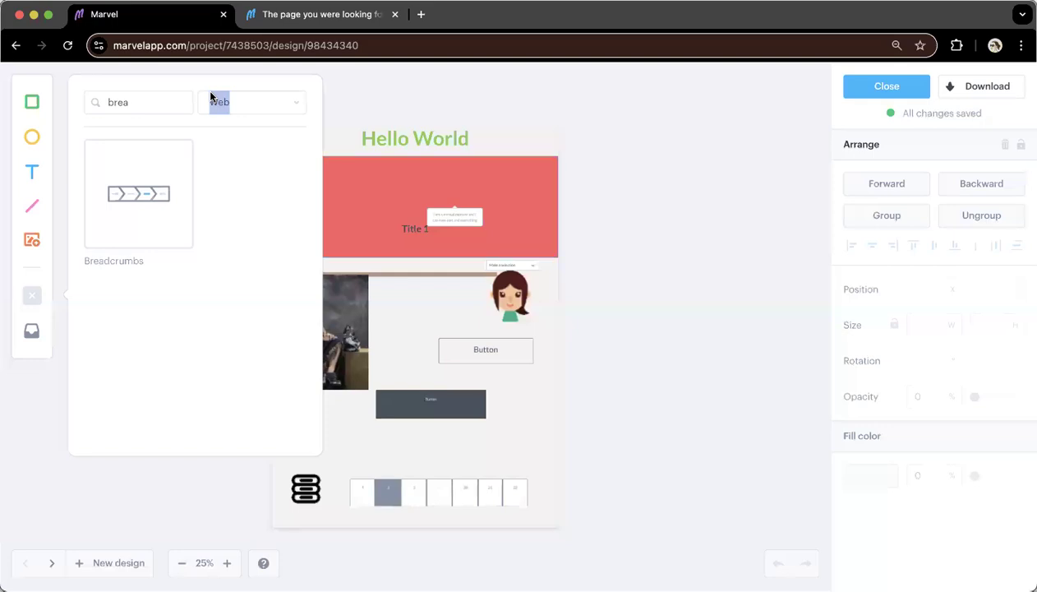
click(439, 144)
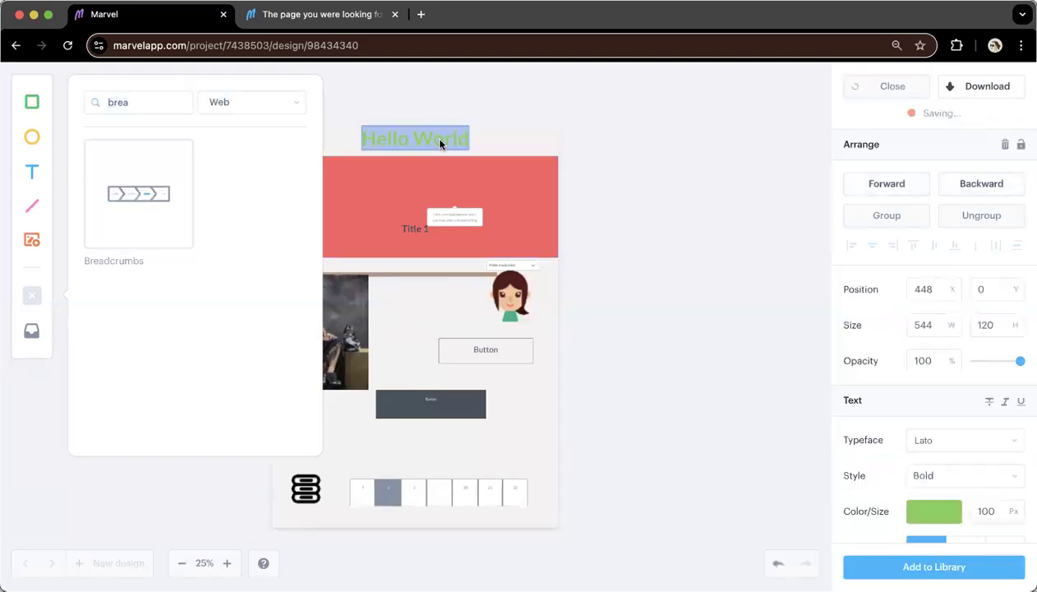
text(Home)
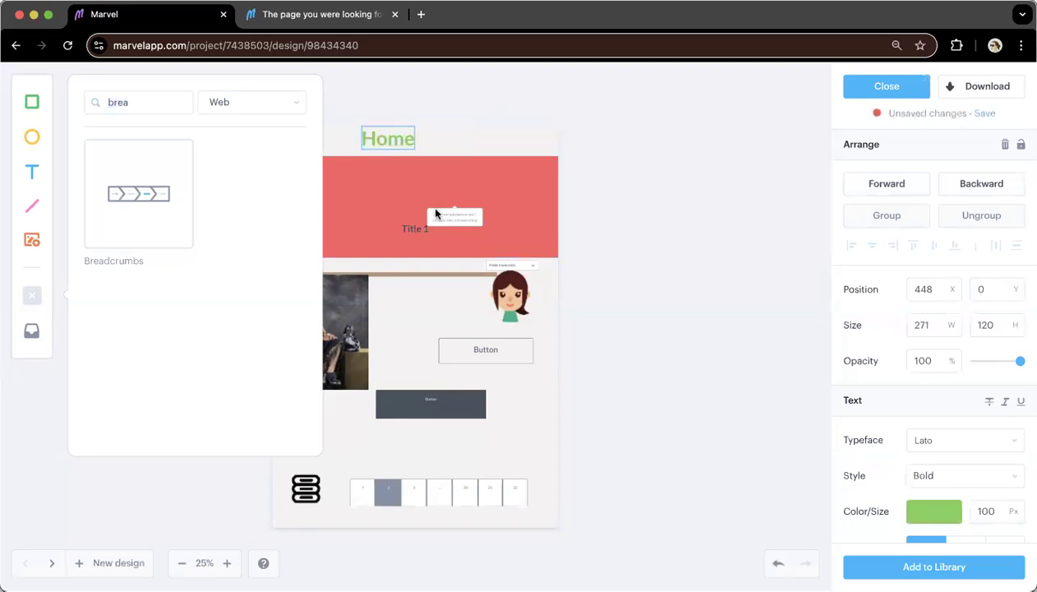
Step: Change the label of the outlined button below the woman illustration to "Home"
click(486, 352)
click(487, 352)
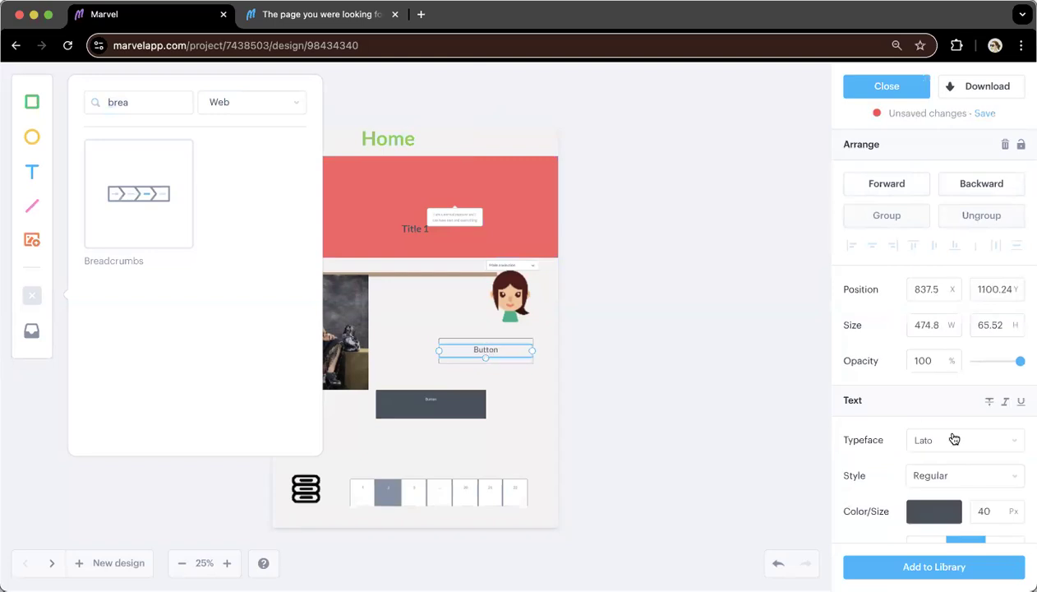
double_click(488, 353)
text(Home)
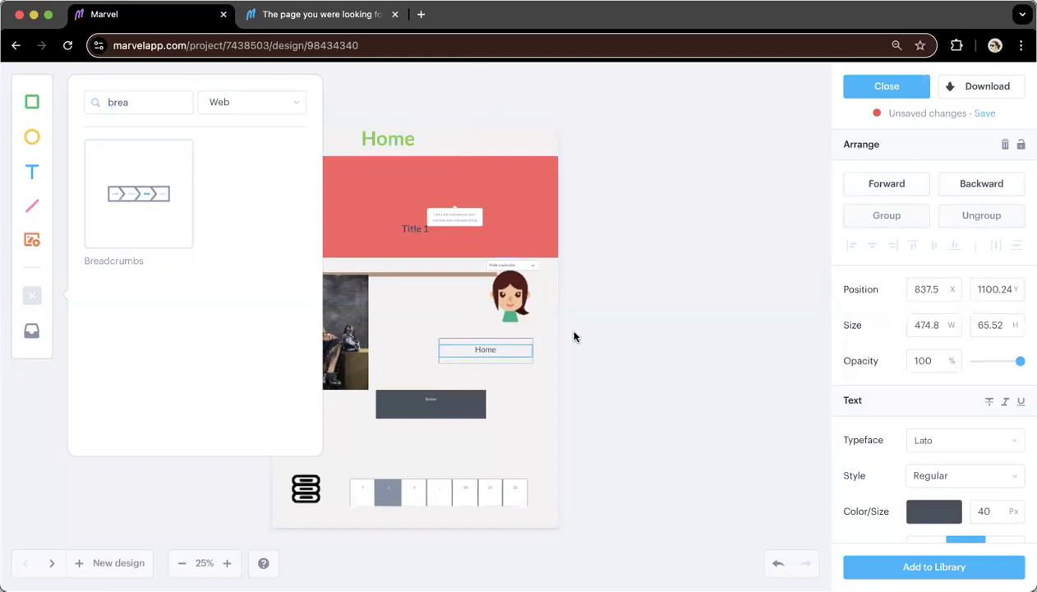
Step: Delete the green Home heading and move the outlined Home button to X 599, Y 845 below the red banner
click(514, 343)
drag(514, 344, 507, 140)
click(400, 150)
key(Delete)
click(480, 143)
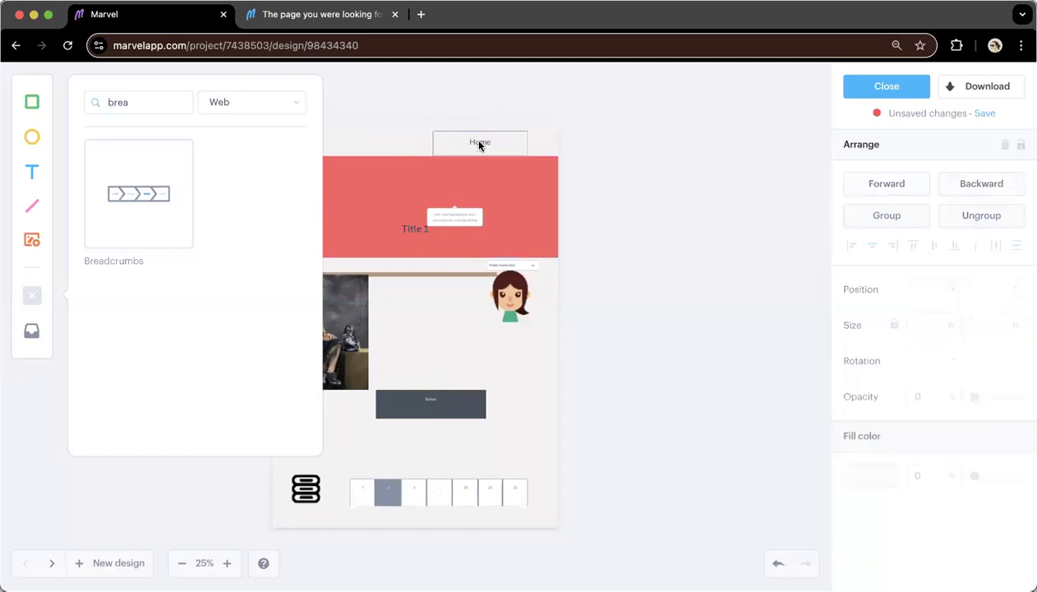
drag(480, 143, 437, 311)
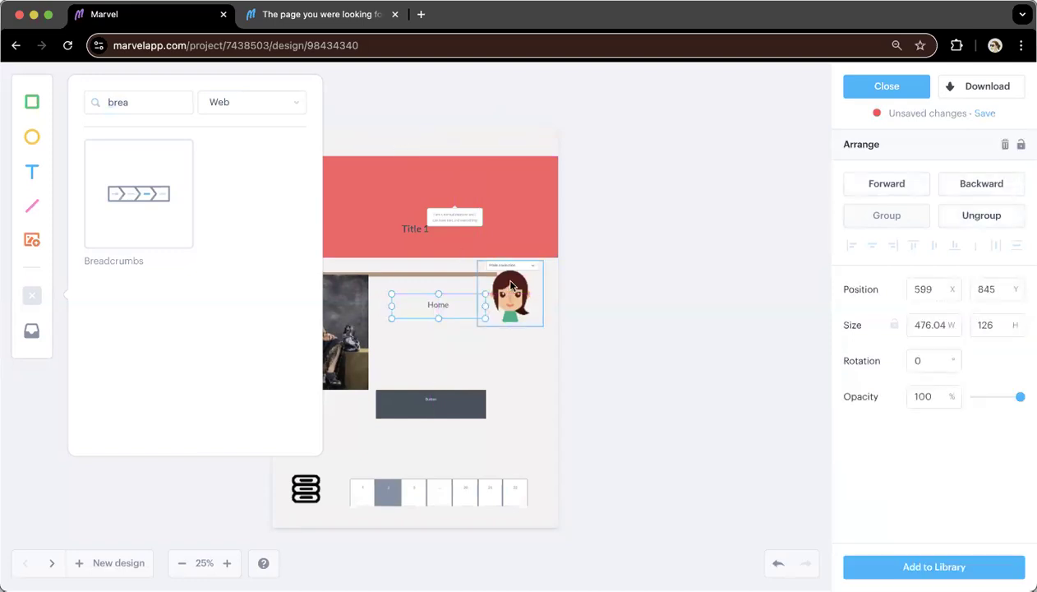
Step: Delete the woman illustration beside the outlined Home button and select that button
click(510, 285)
key(Delete)
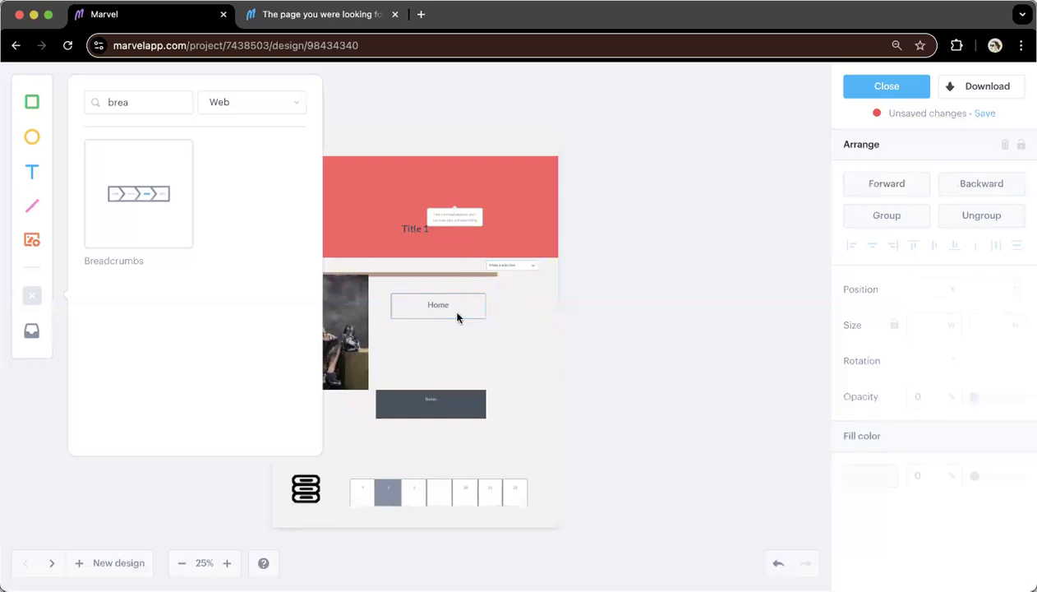
click(457, 317)
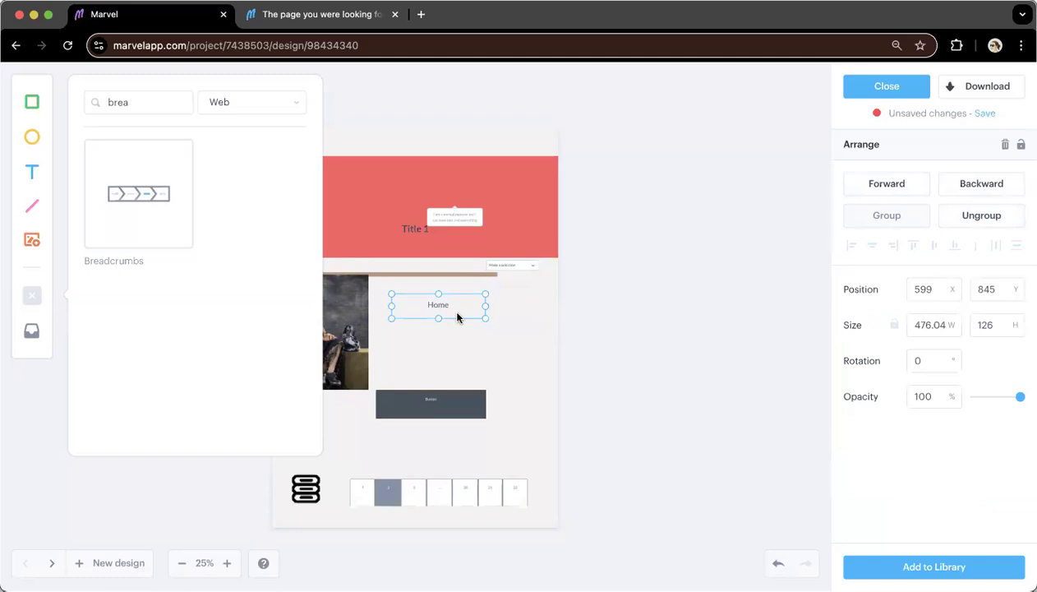
Step: Stack two copies of the outlined Home button directly below it and change the middle button's label to "About"
drag(457, 317, 466, 361)
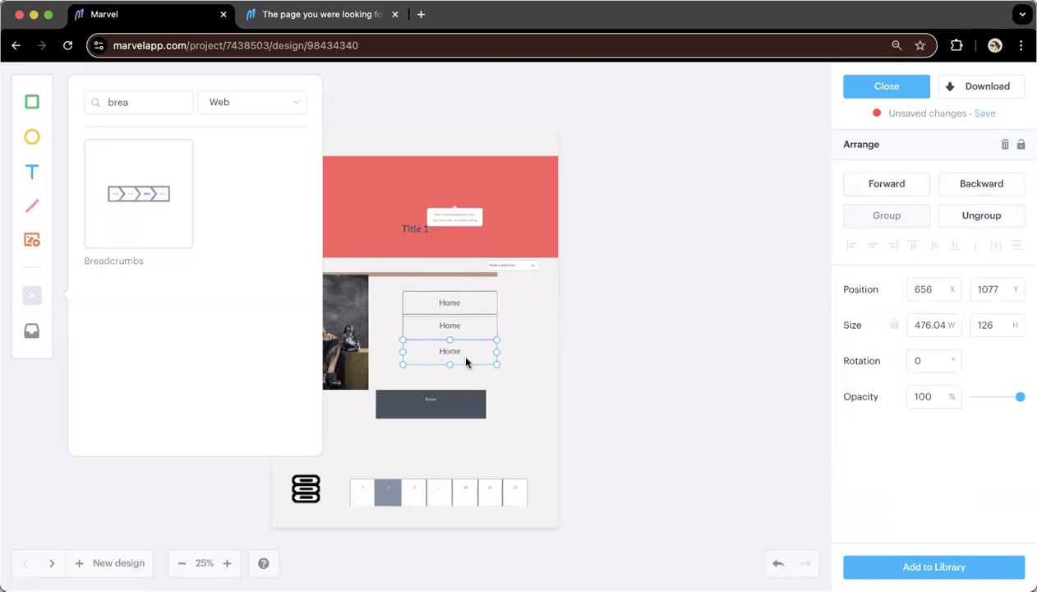
click(518, 345)
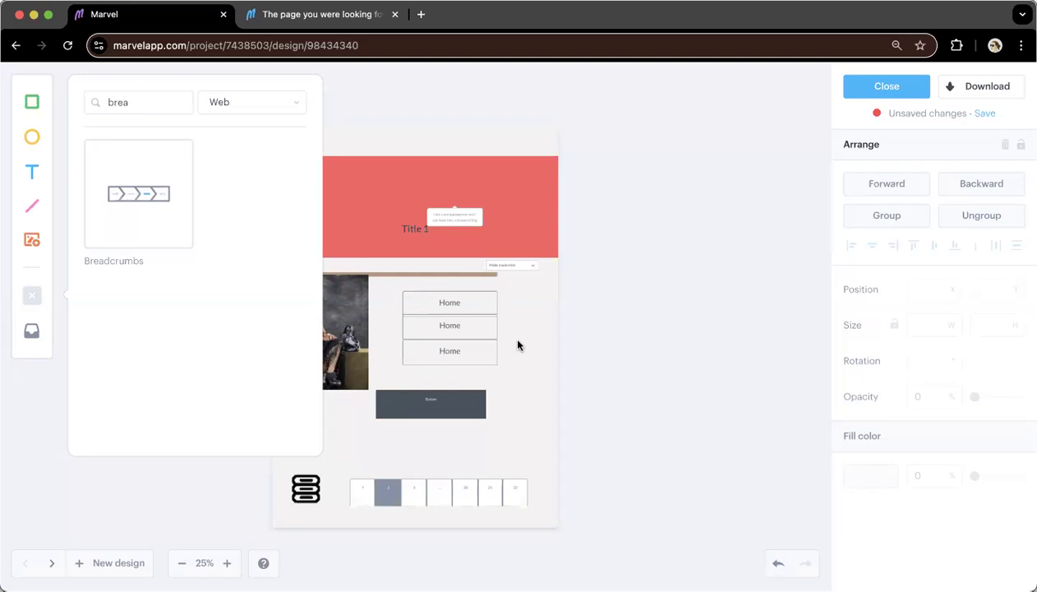
click(451, 325)
click(451, 325)
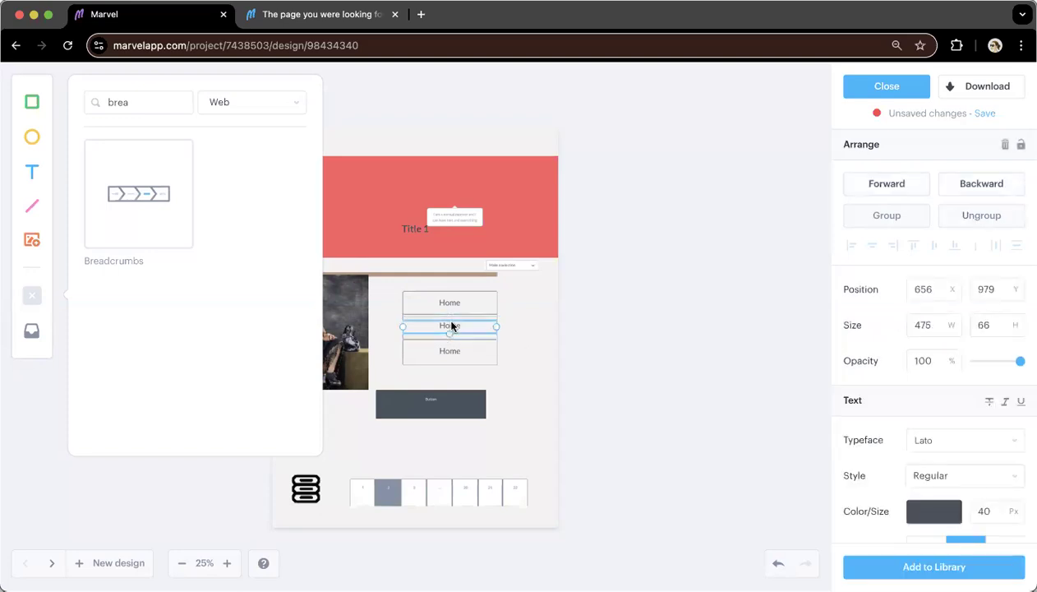
double_click(451, 326)
text(About)
Step: Change the label of the lowest outlined button to "Services"
click(446, 353)
double_click(447, 354)
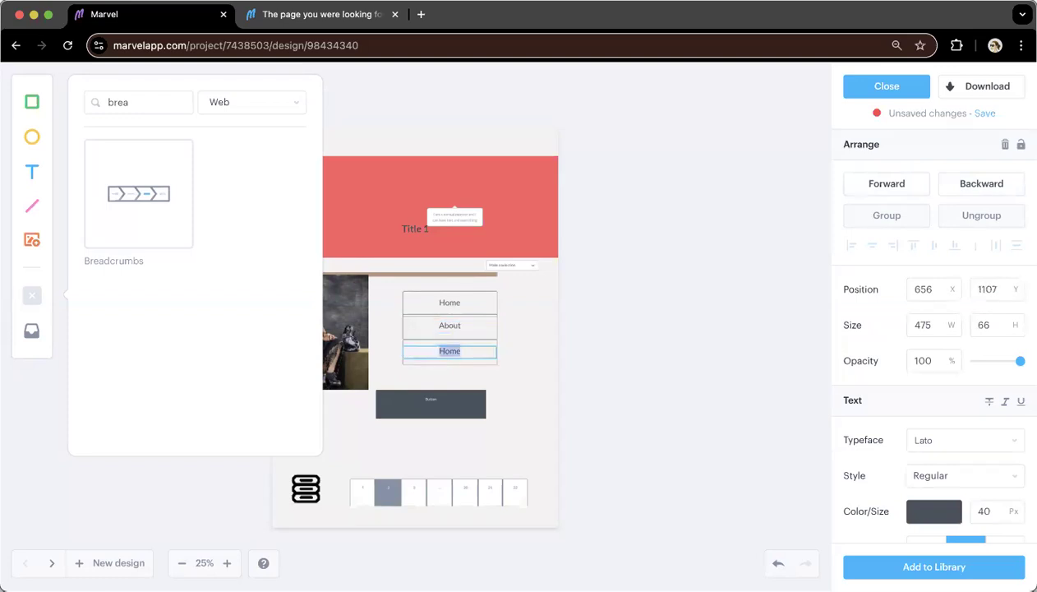
text(SEr)
text(vices)
text(Servic)
text(es)
click(603, 329)
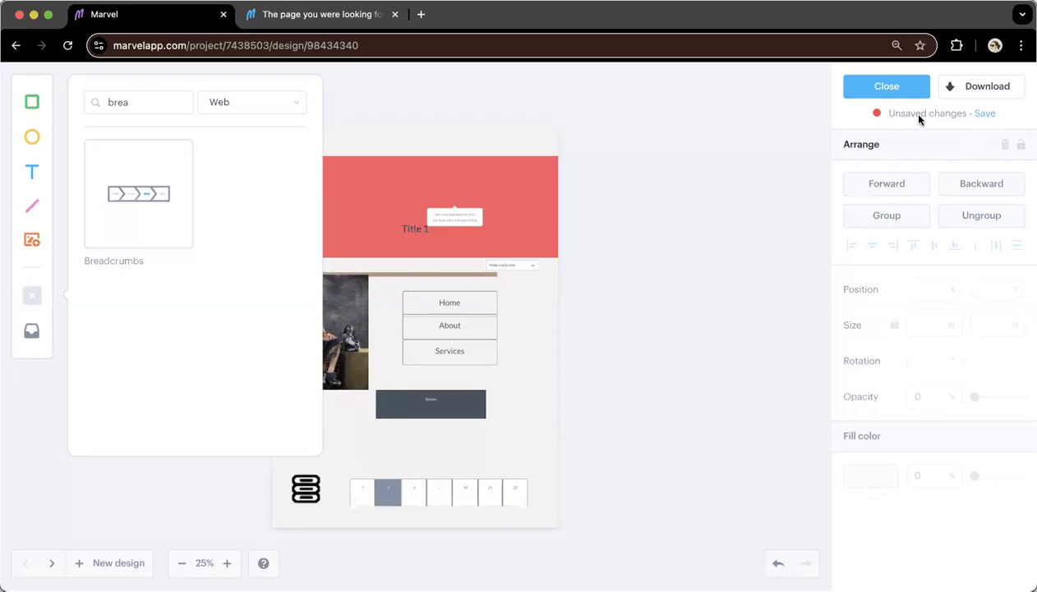
Step: Save and close the home design and open the home screen for prototyping at its three navigation buttons
click(985, 114)
click(887, 86)
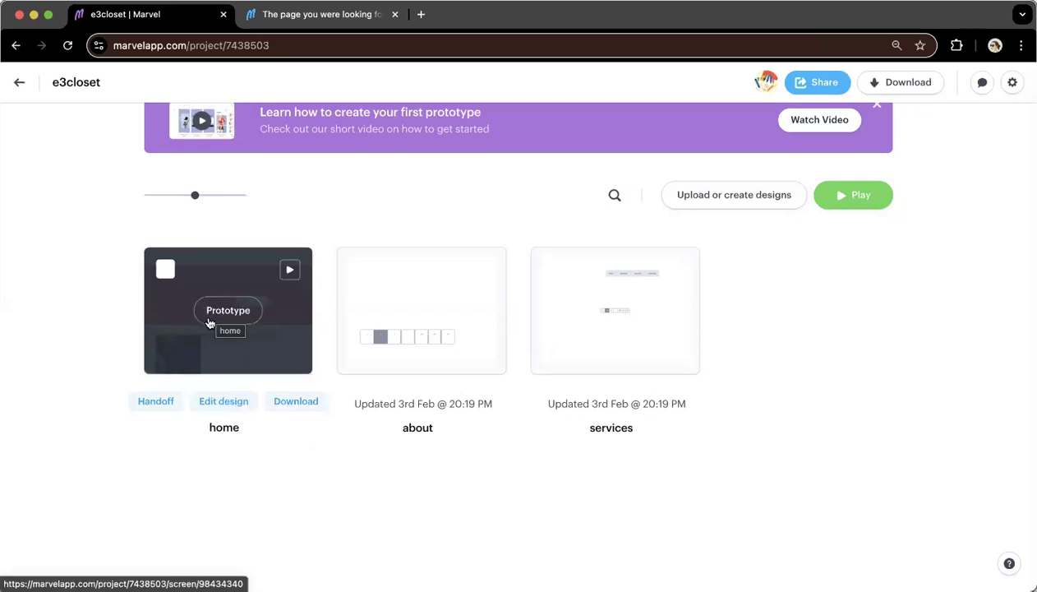
click(223, 311)
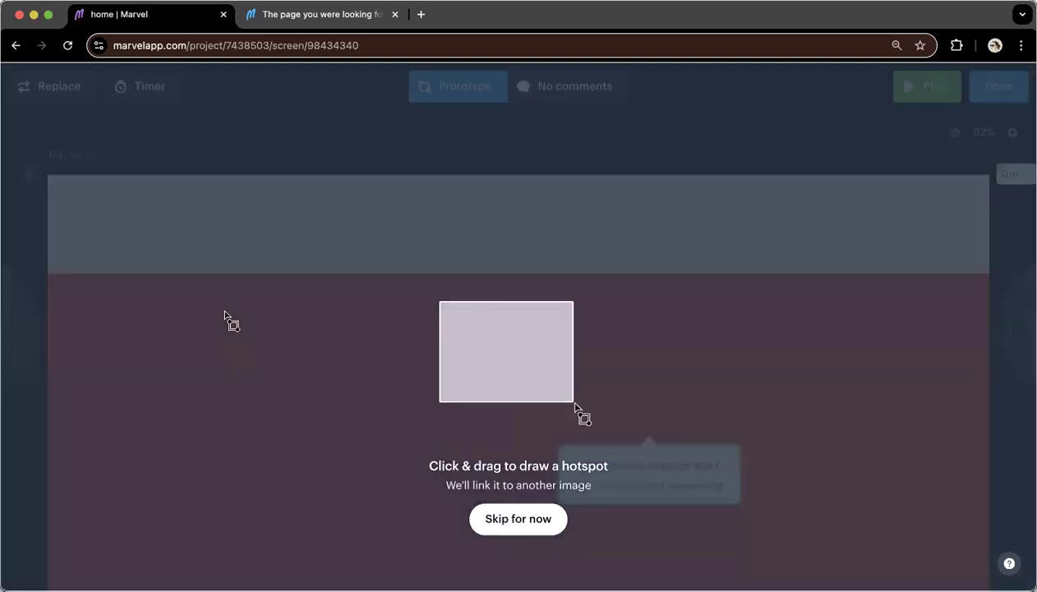
scroll(224, 311, down, 2)
scroll(224, 315, down, 2)
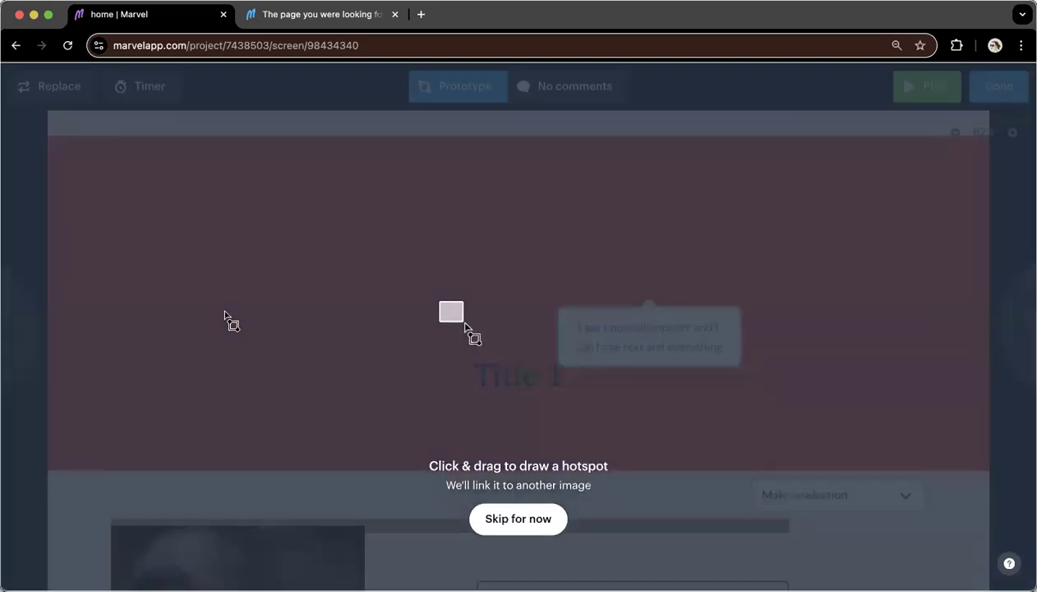
scroll(224, 315, down, 4)
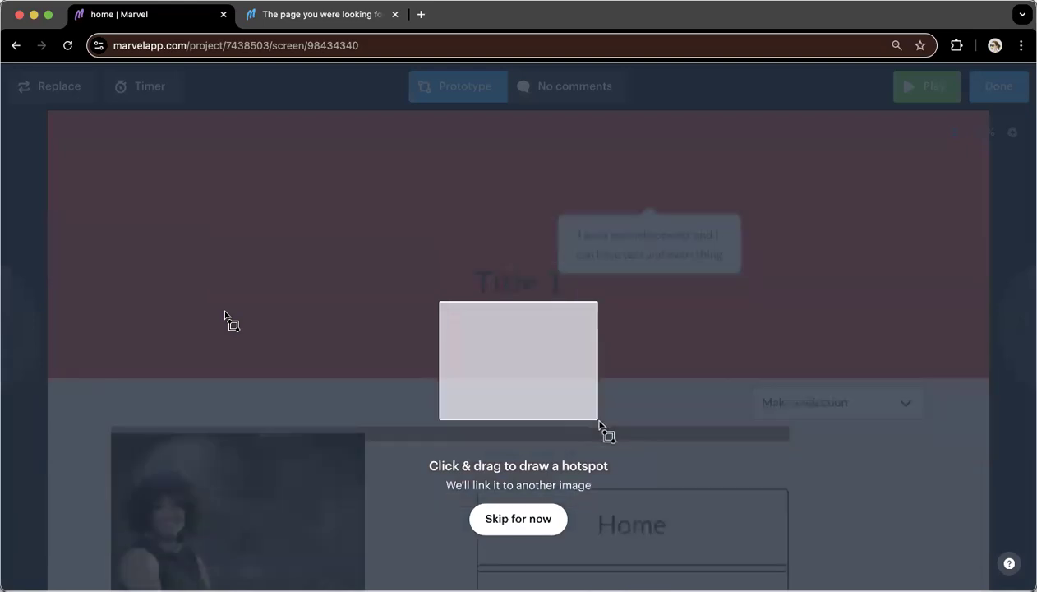
scroll(226, 317, down, 2)
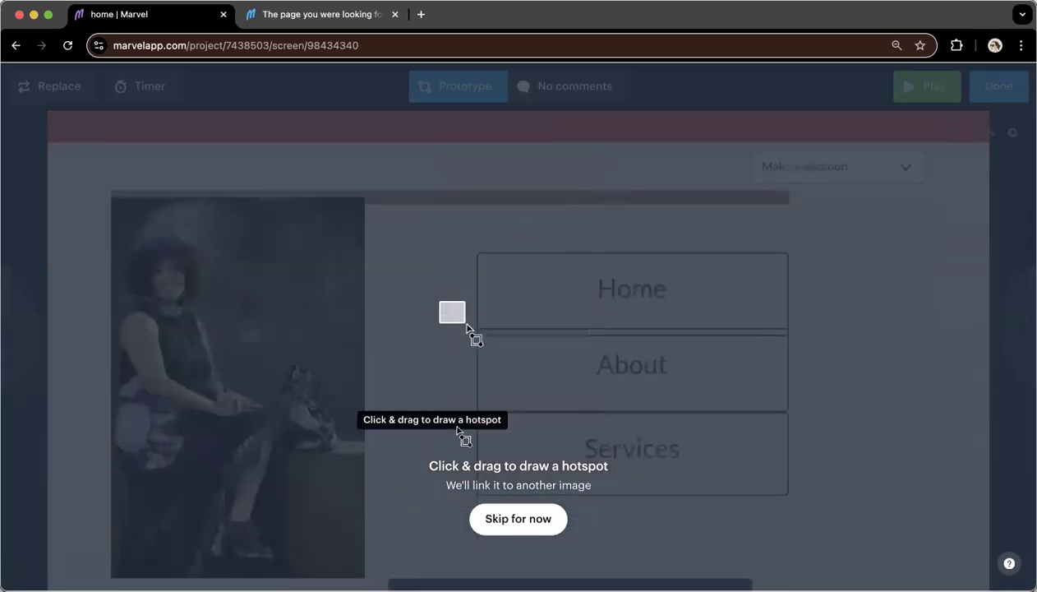
scroll(457, 428, down, 3)
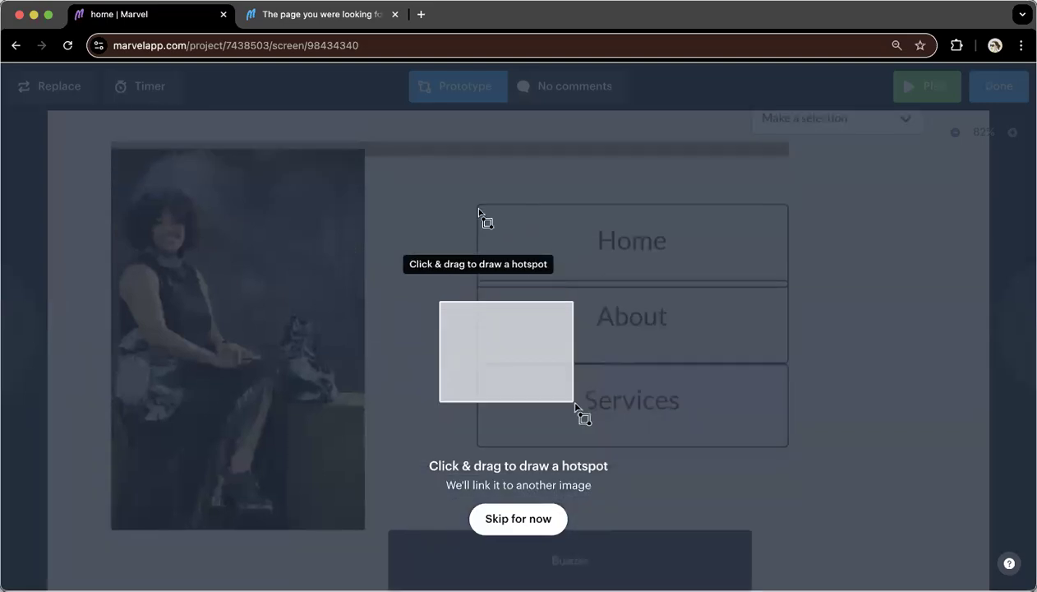
mouse_move(476, 206)
mouse_down()
mouse_move(511, 225)
mouse_move(746, 259)
mouse_move(716, 249)
mouse_up()
drag(559, 209, 540, 200)
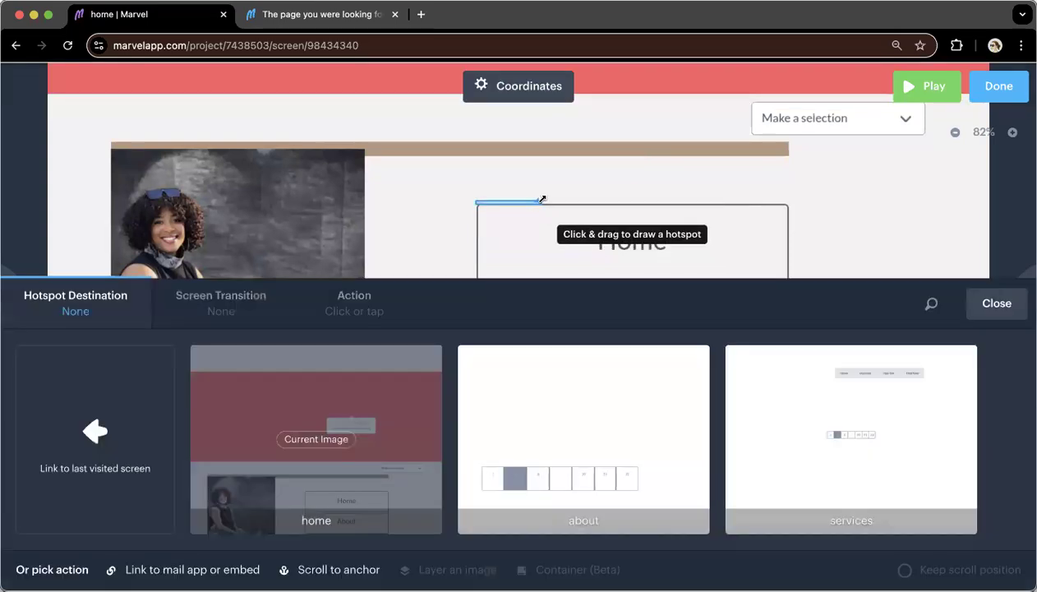
click(994, 305)
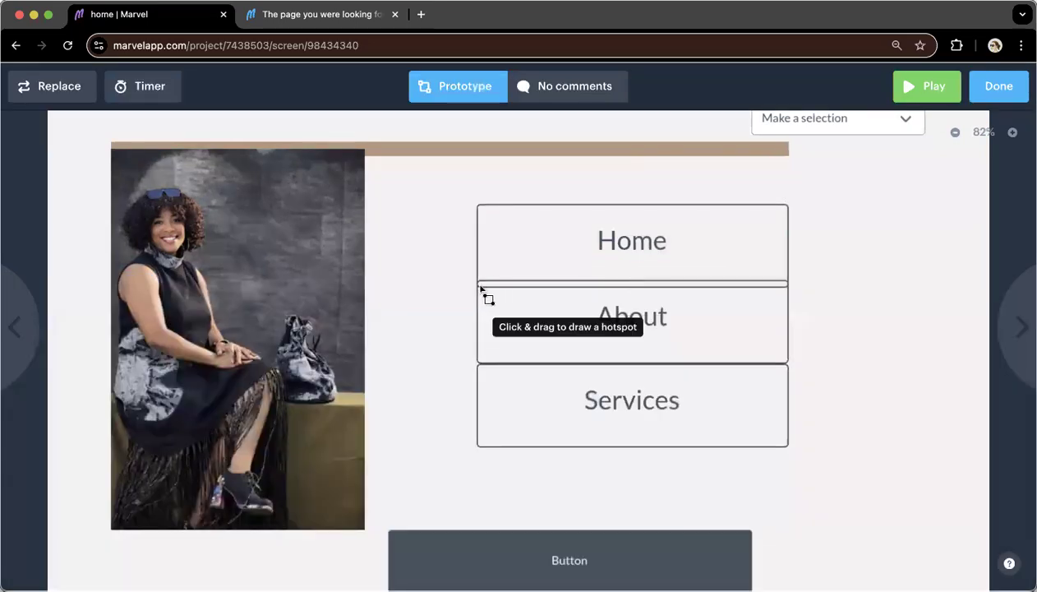
Step: Draw a hotspot over the About button and link it to the about screen
drag(481, 286, 766, 364)
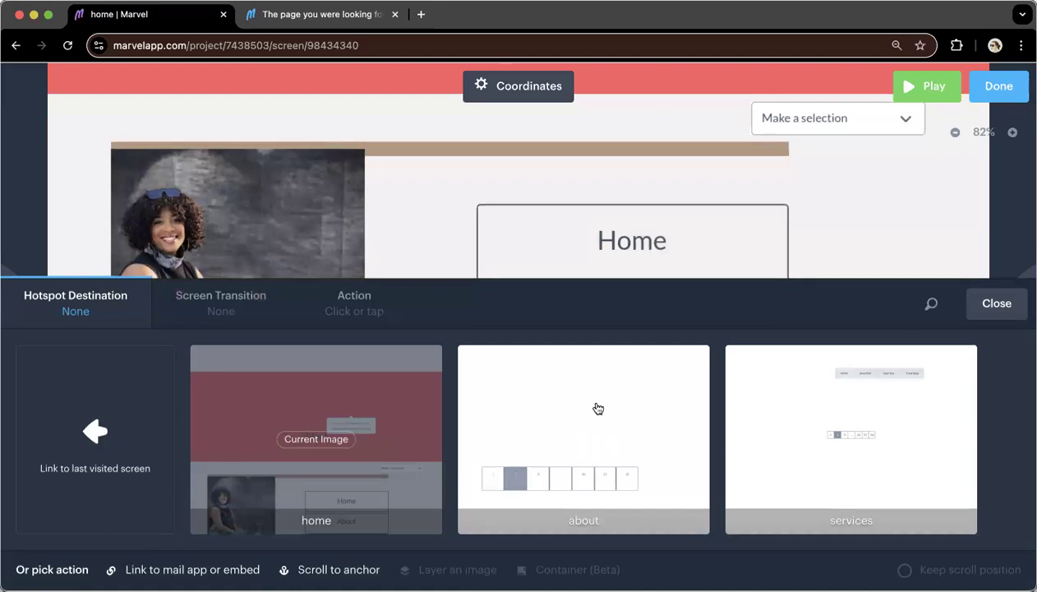
click(597, 409)
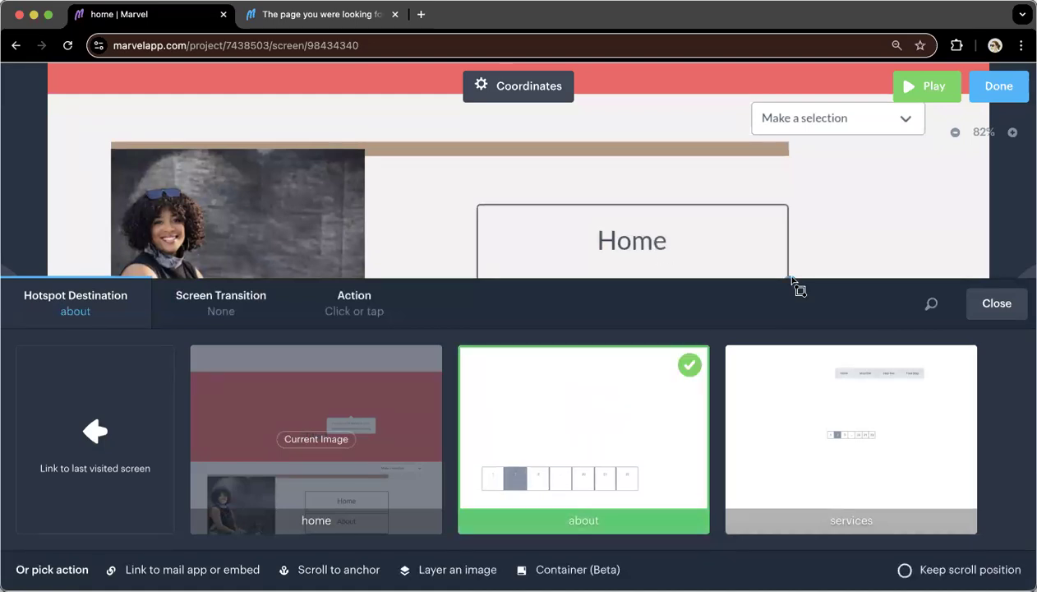
click(997, 304)
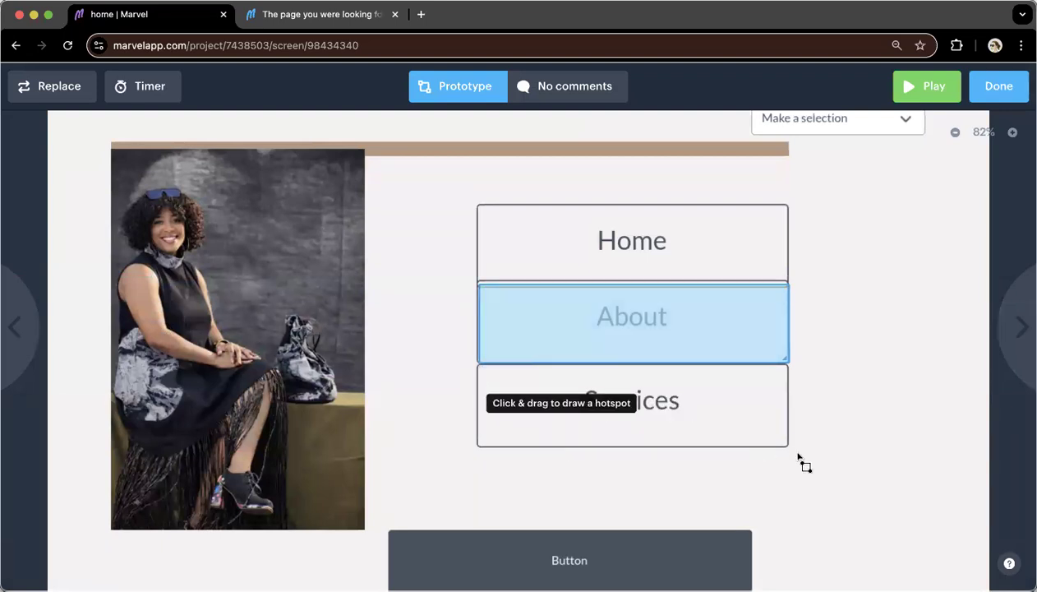
Step: Draw a hotspot over the Services button, link it to the services screen and finish prototyping the home screen
drag(472, 369, 793, 450)
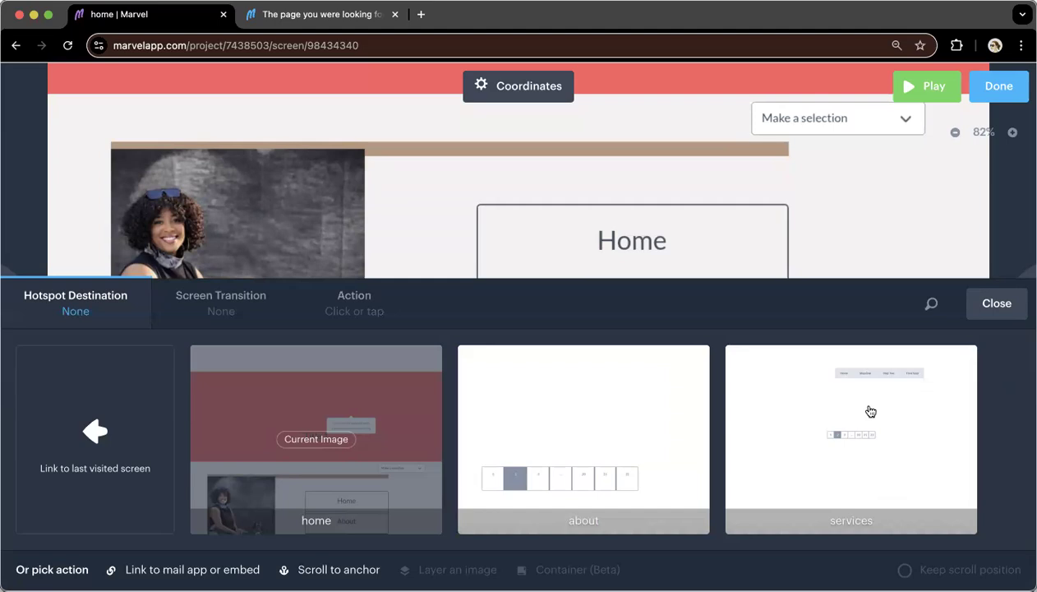
click(871, 410)
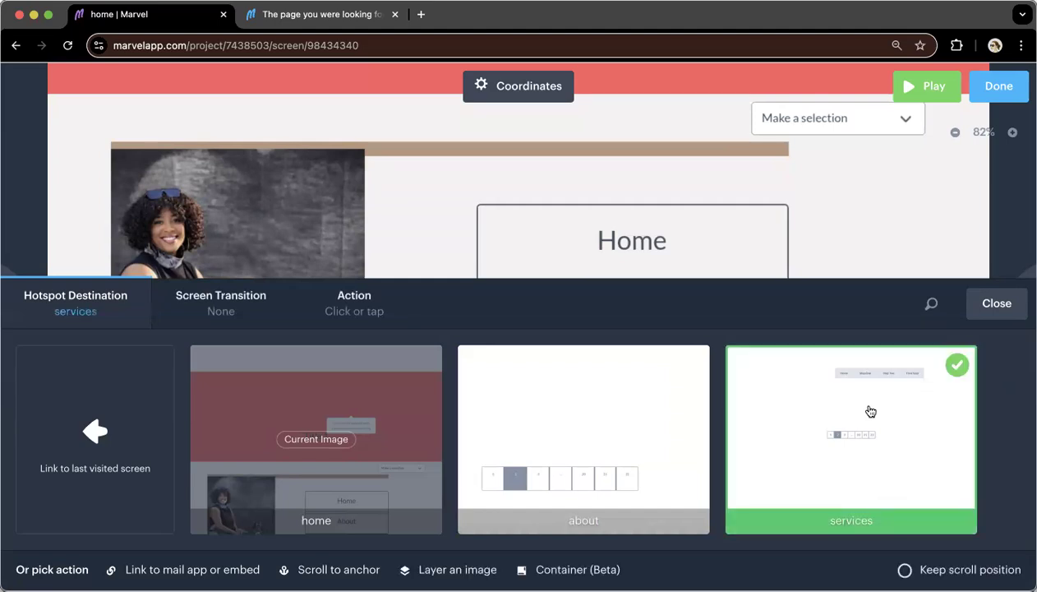
click(995, 303)
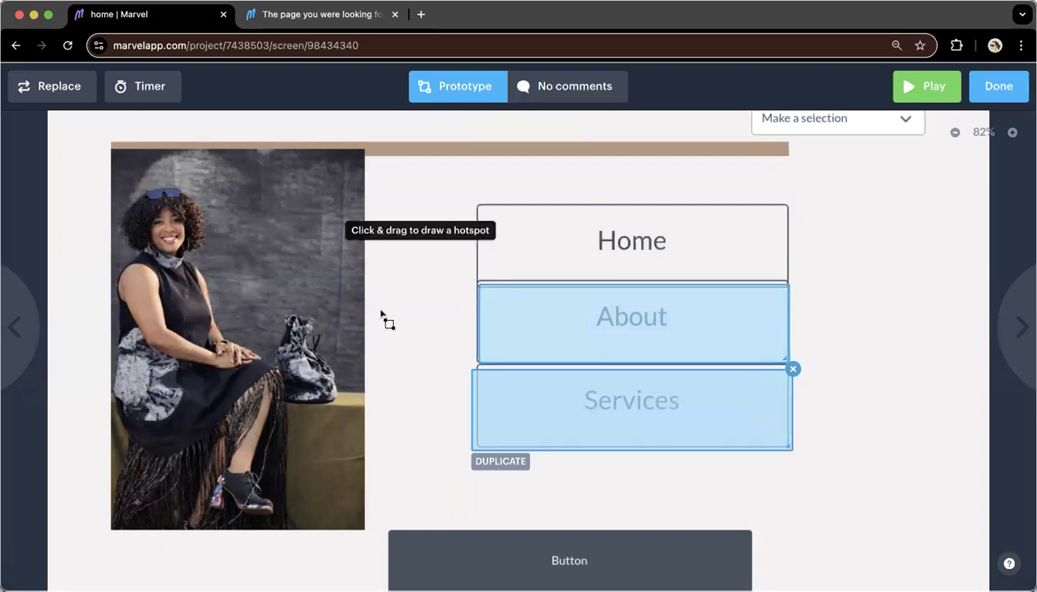
click(999, 86)
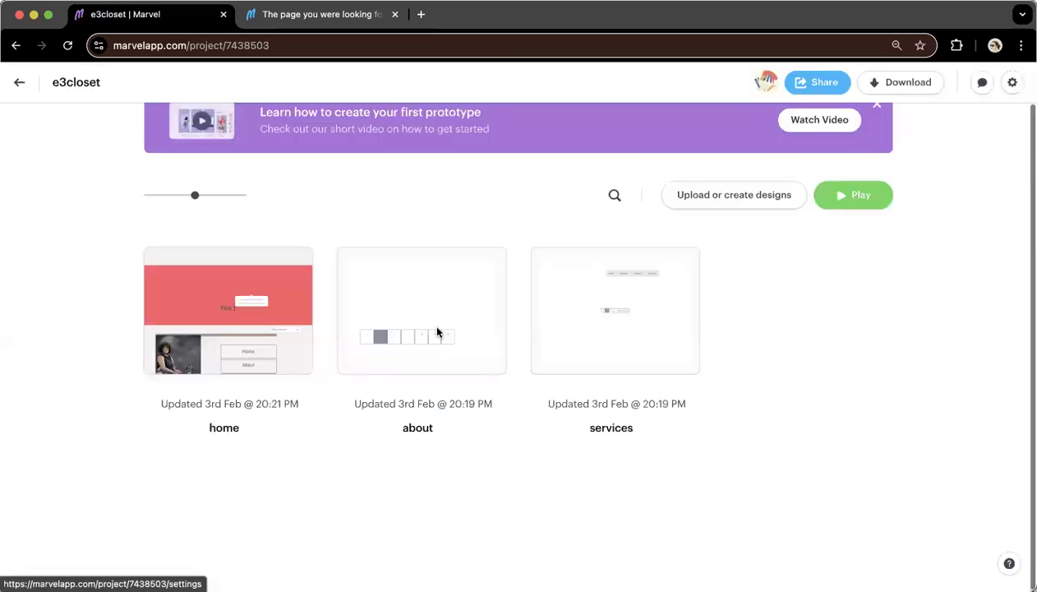
Step: Play the prototype from the home screen and test the About button's link
mouse_move(311, 321)
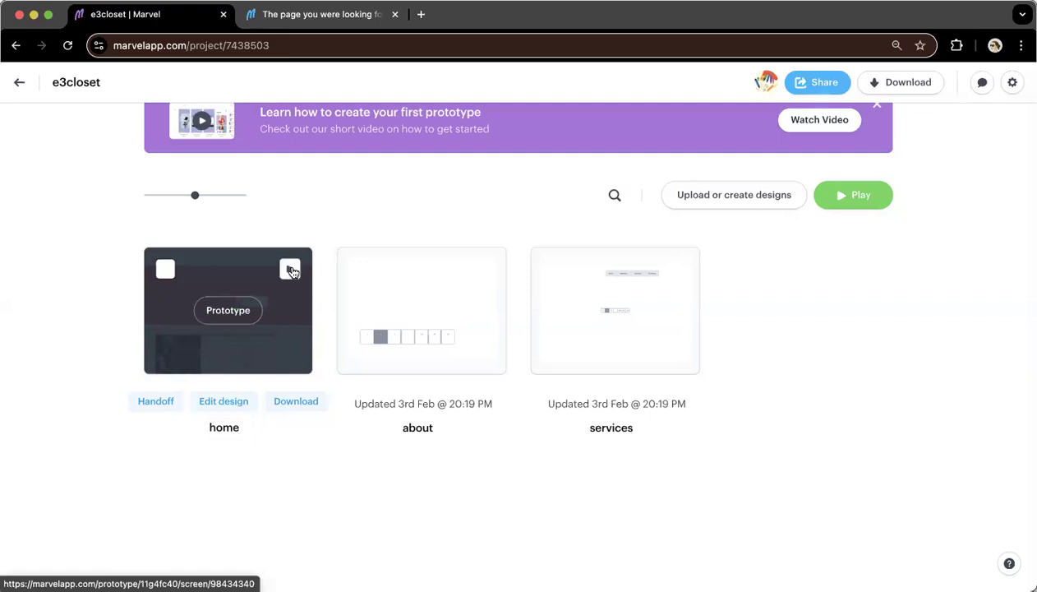
click(290, 271)
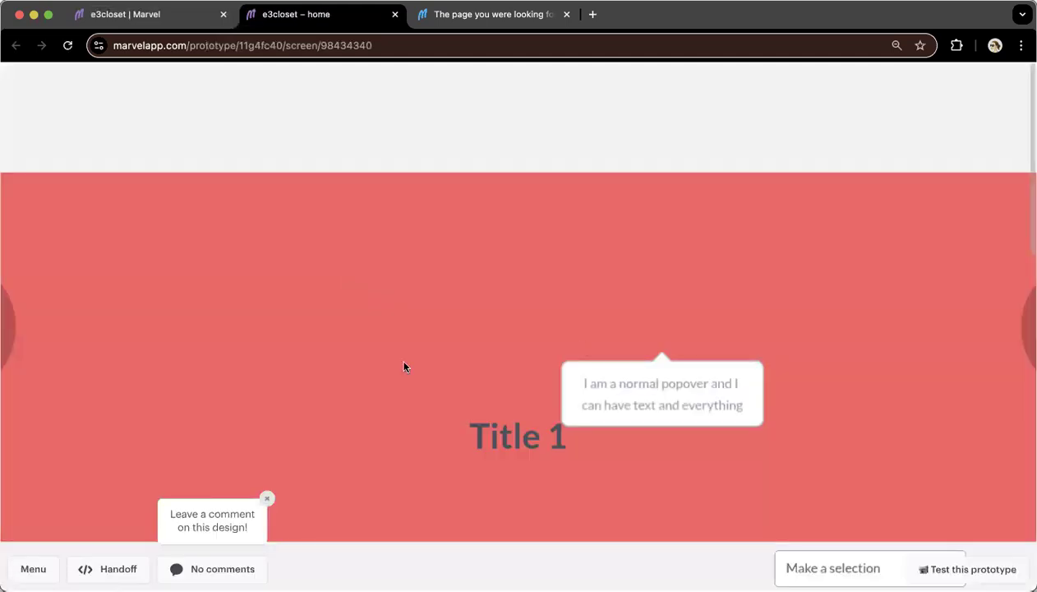
scroll(403, 367, down, 5)
scroll(404, 367, down, 4)
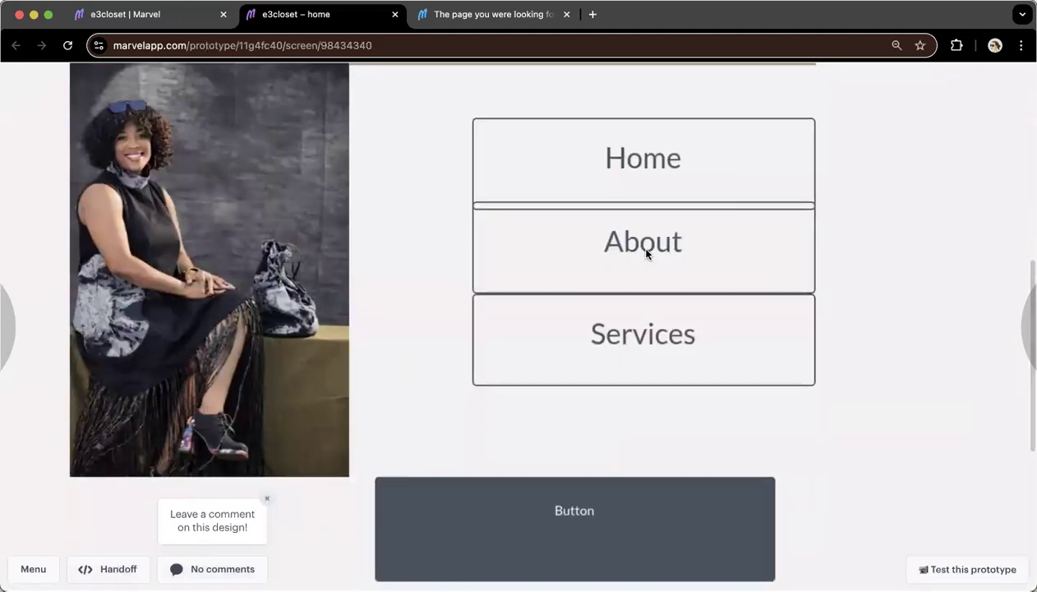
click(646, 253)
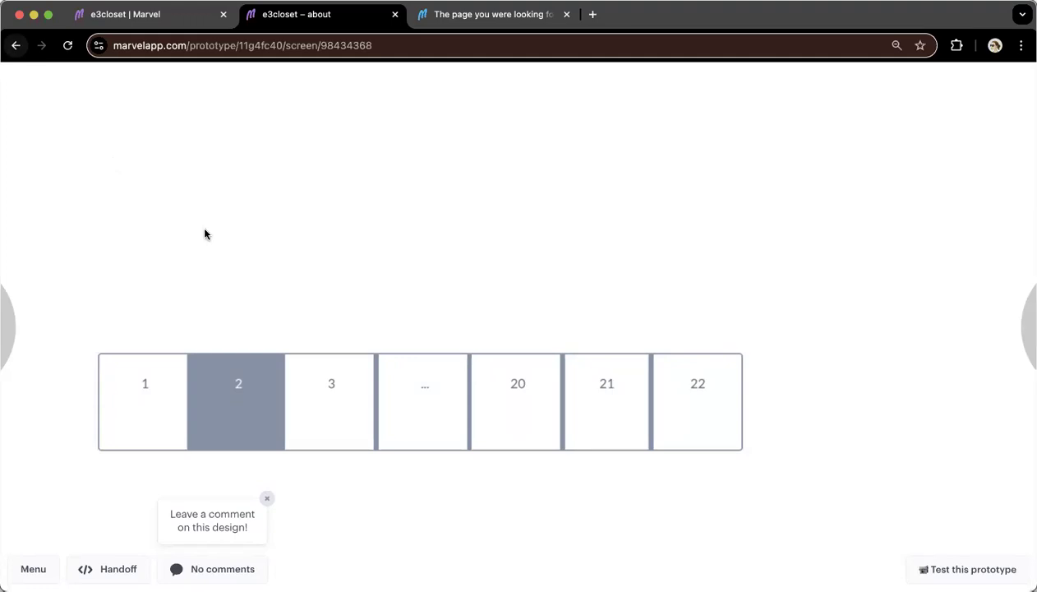
Step: Test the Services button's link from the home screen and return to the home screen's navigation buttons
scroll(641, 331, down, 5)
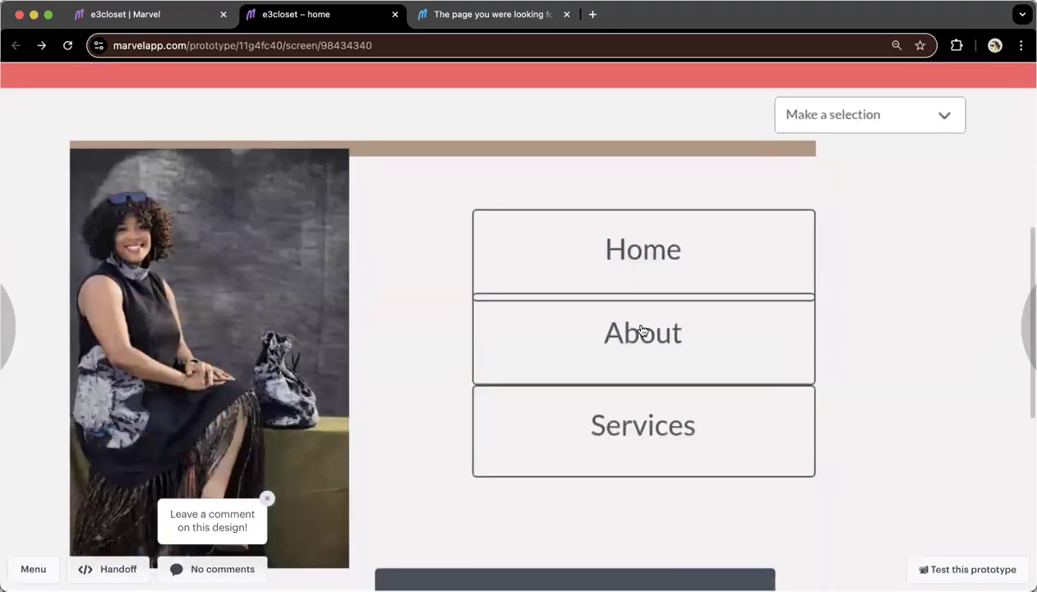
click(641, 329)
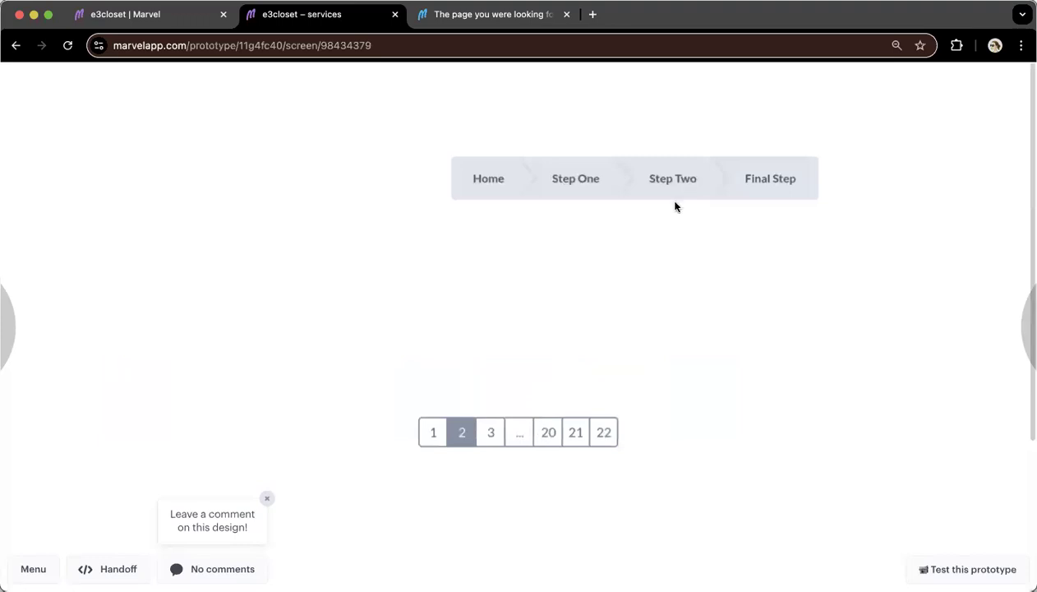
click(16, 46)
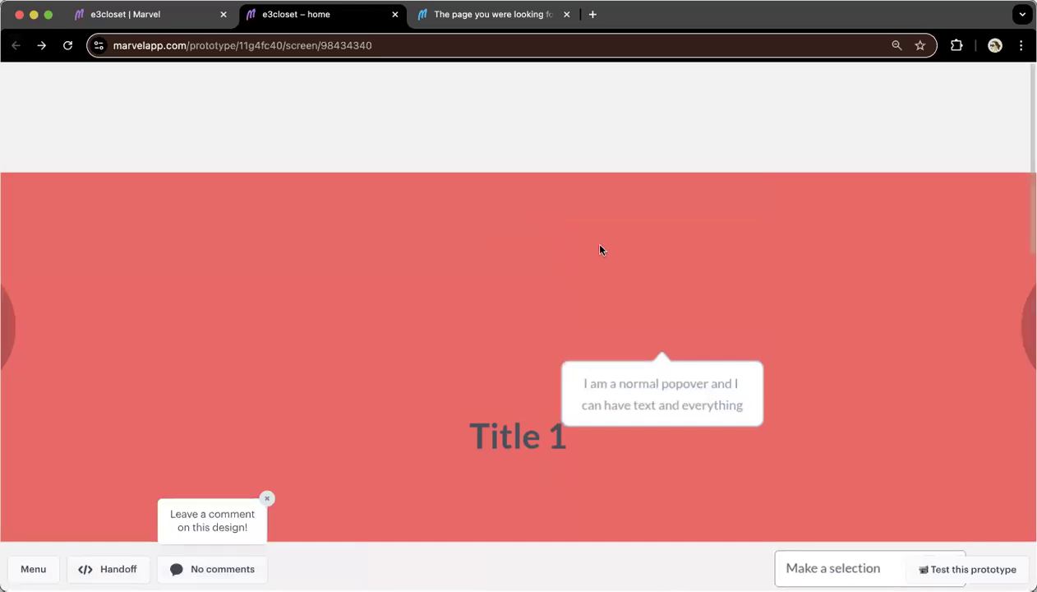
scroll(600, 250, down, 2)
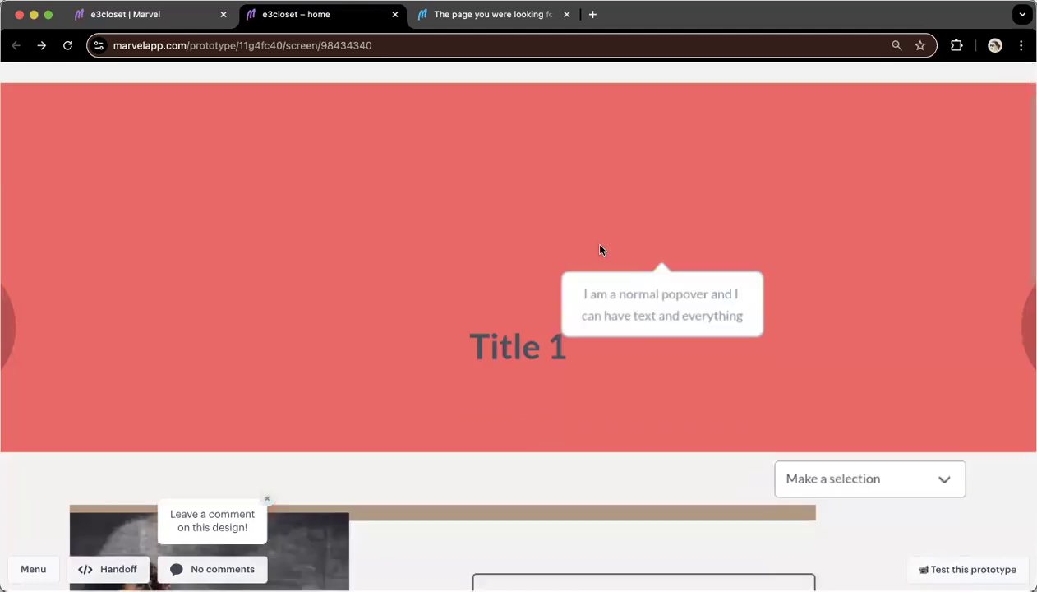
scroll(600, 249, down, 10)
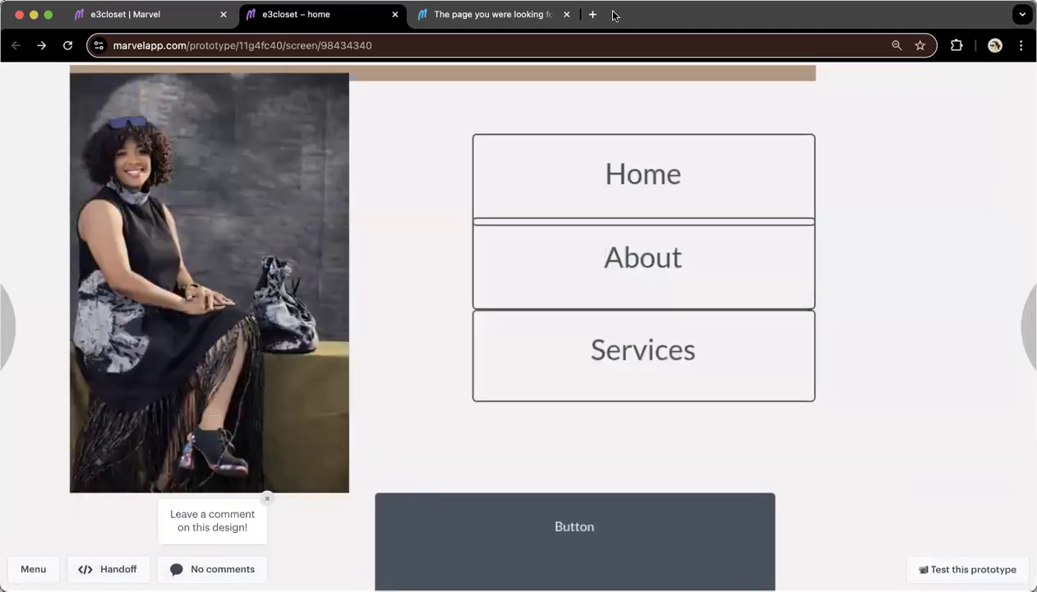